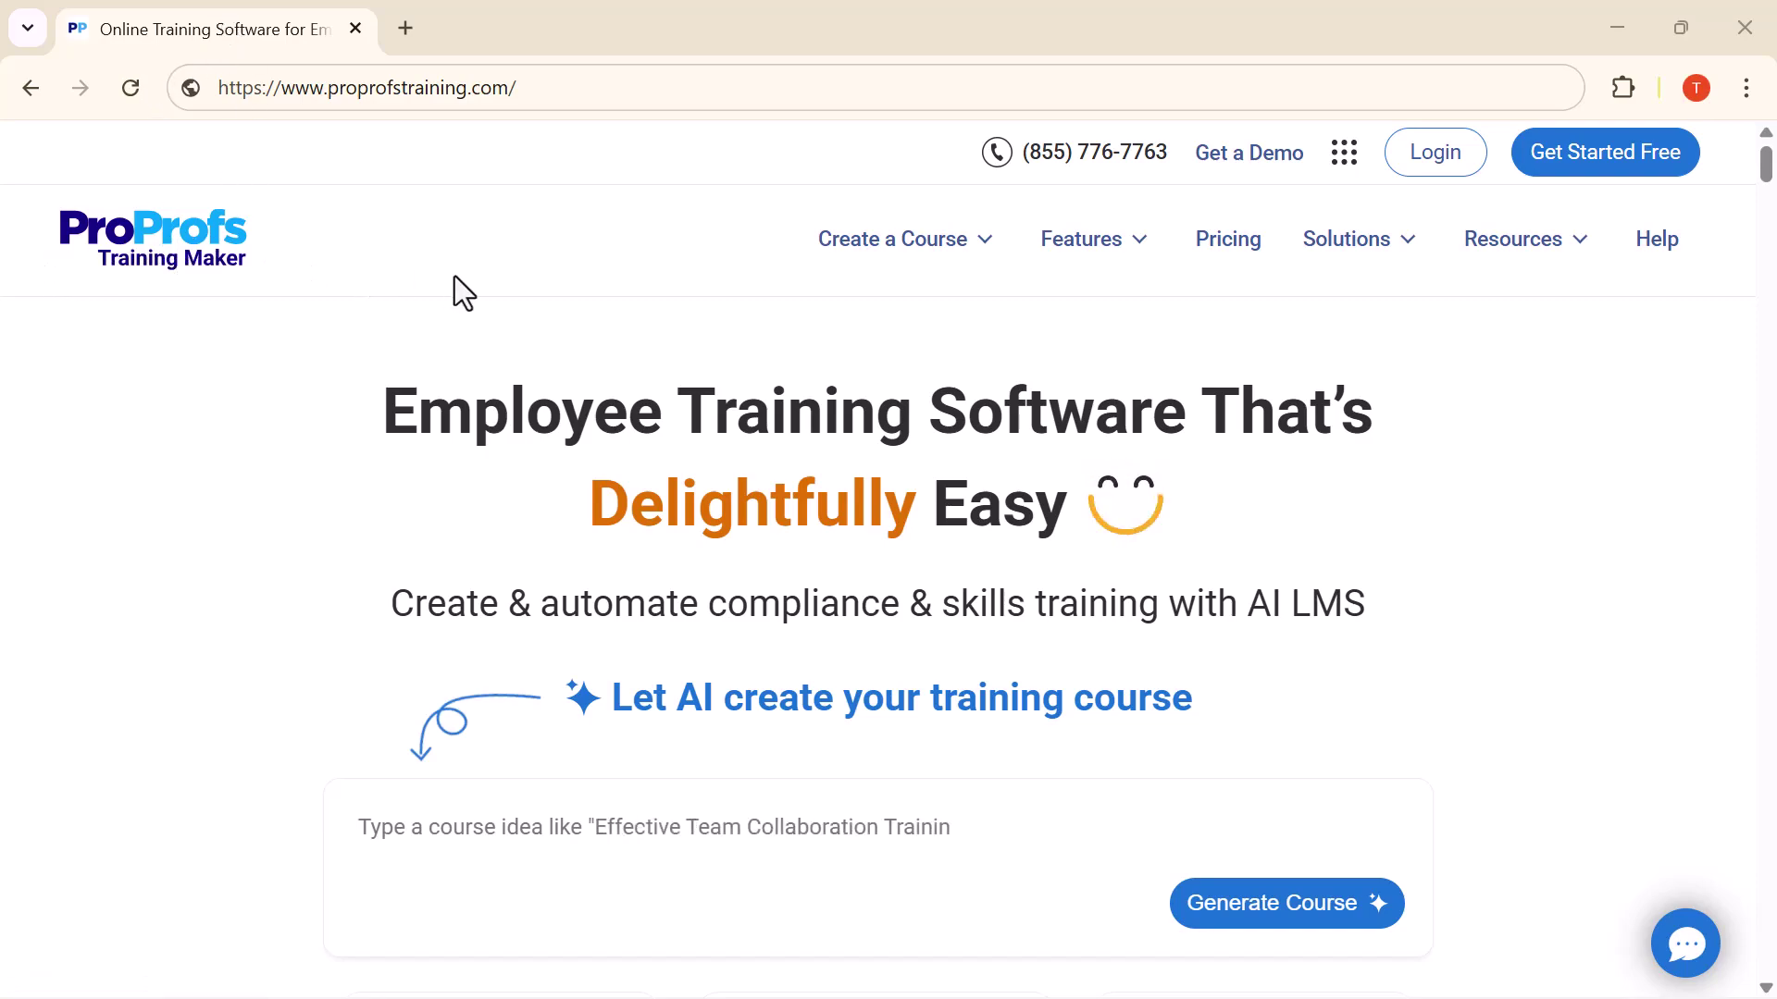
Scroll through the proprofstraining.com homepage overview, then scroll back up toward the top
scroll(454, 276, down, 1)
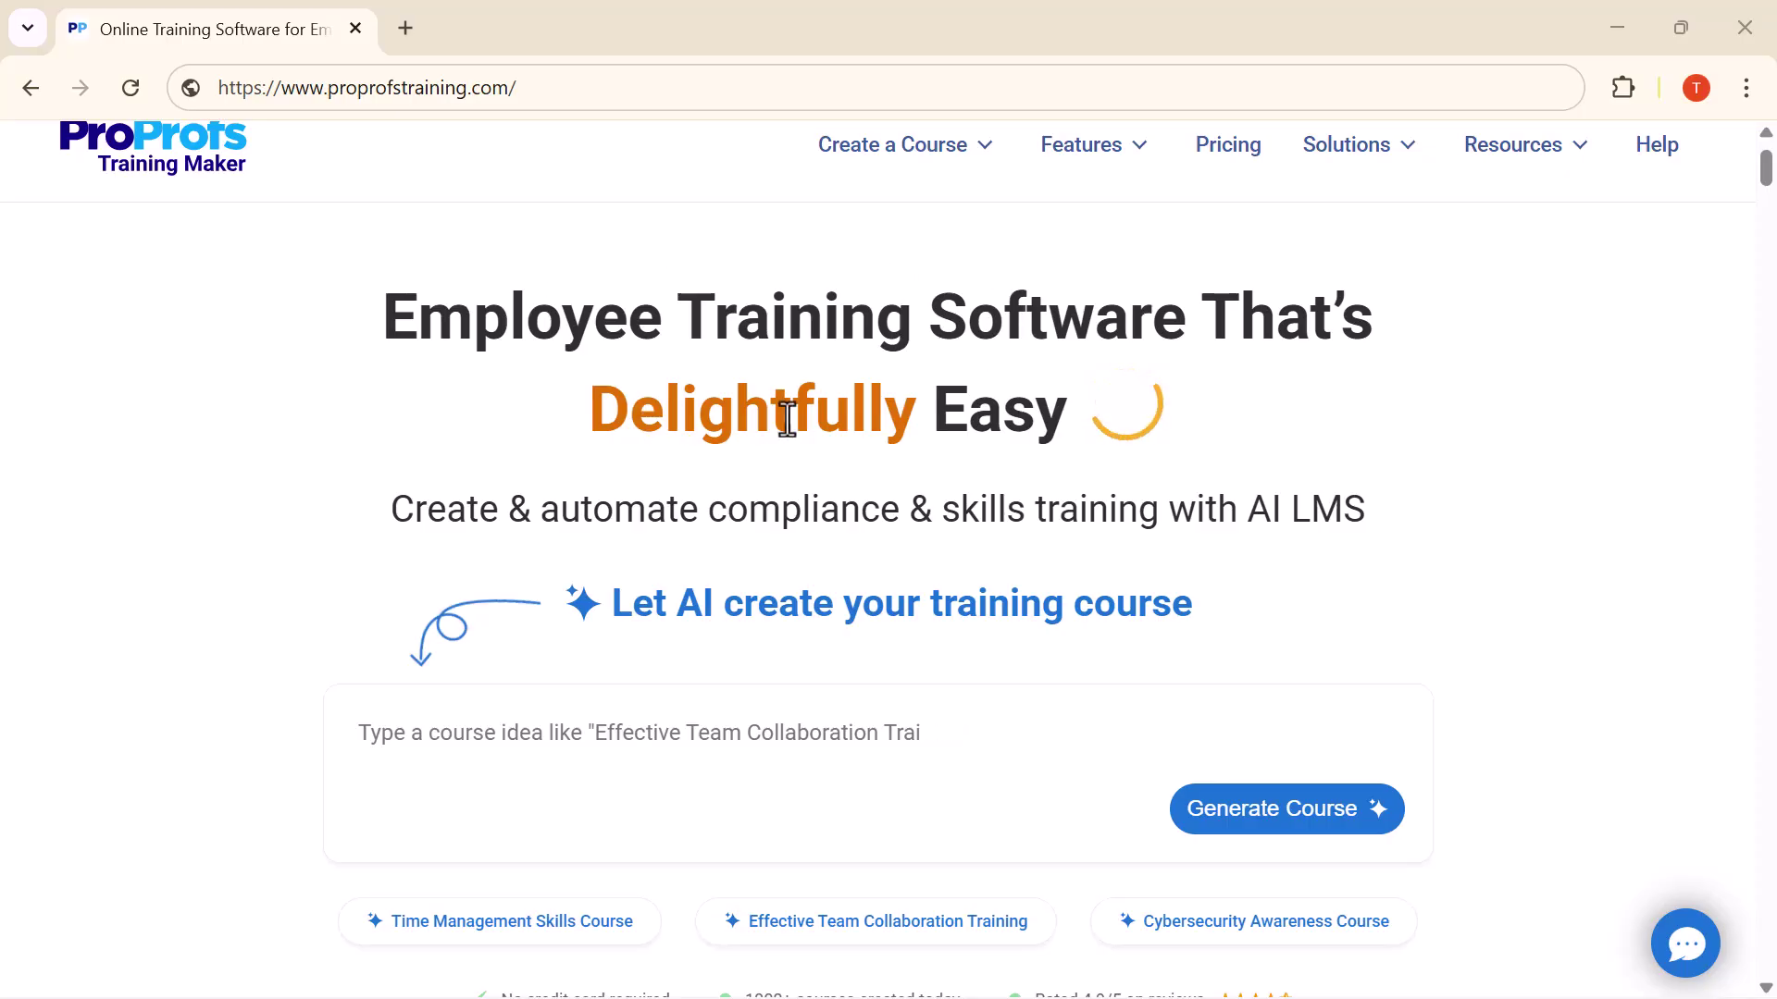
scroll(839, 416, down, 4)
scroll(658, 373, up, 1)
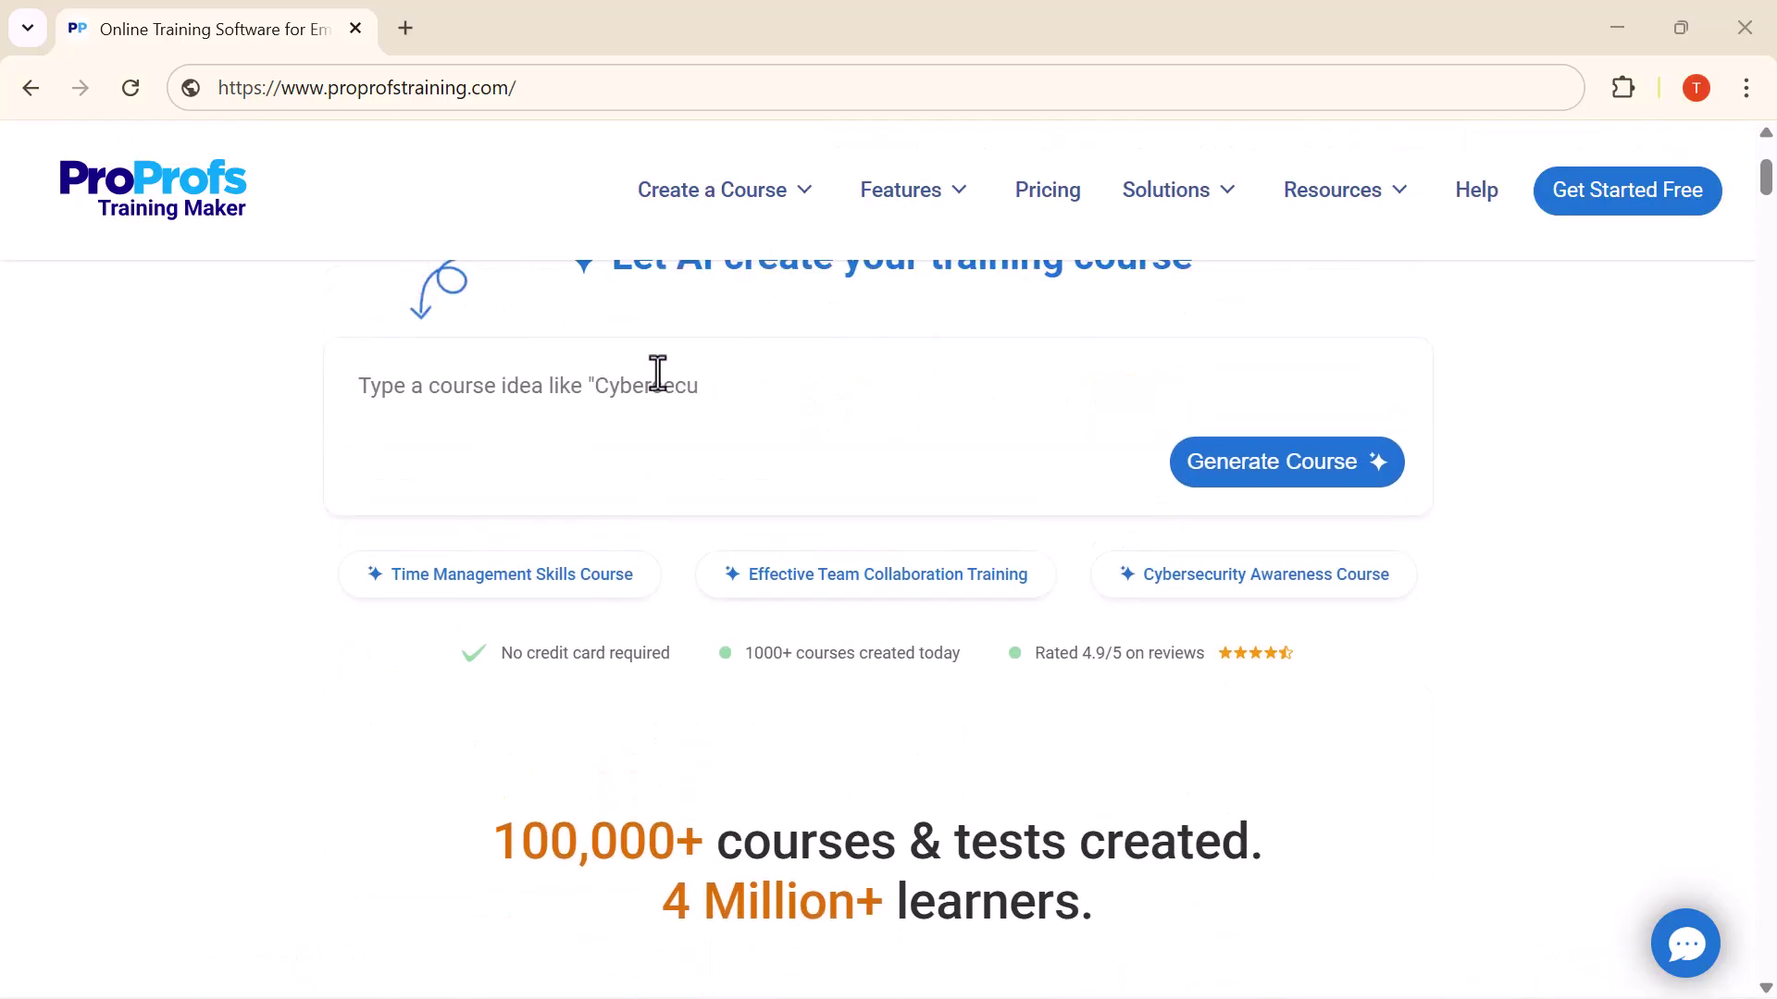
scroll(814, 407, down, 4)
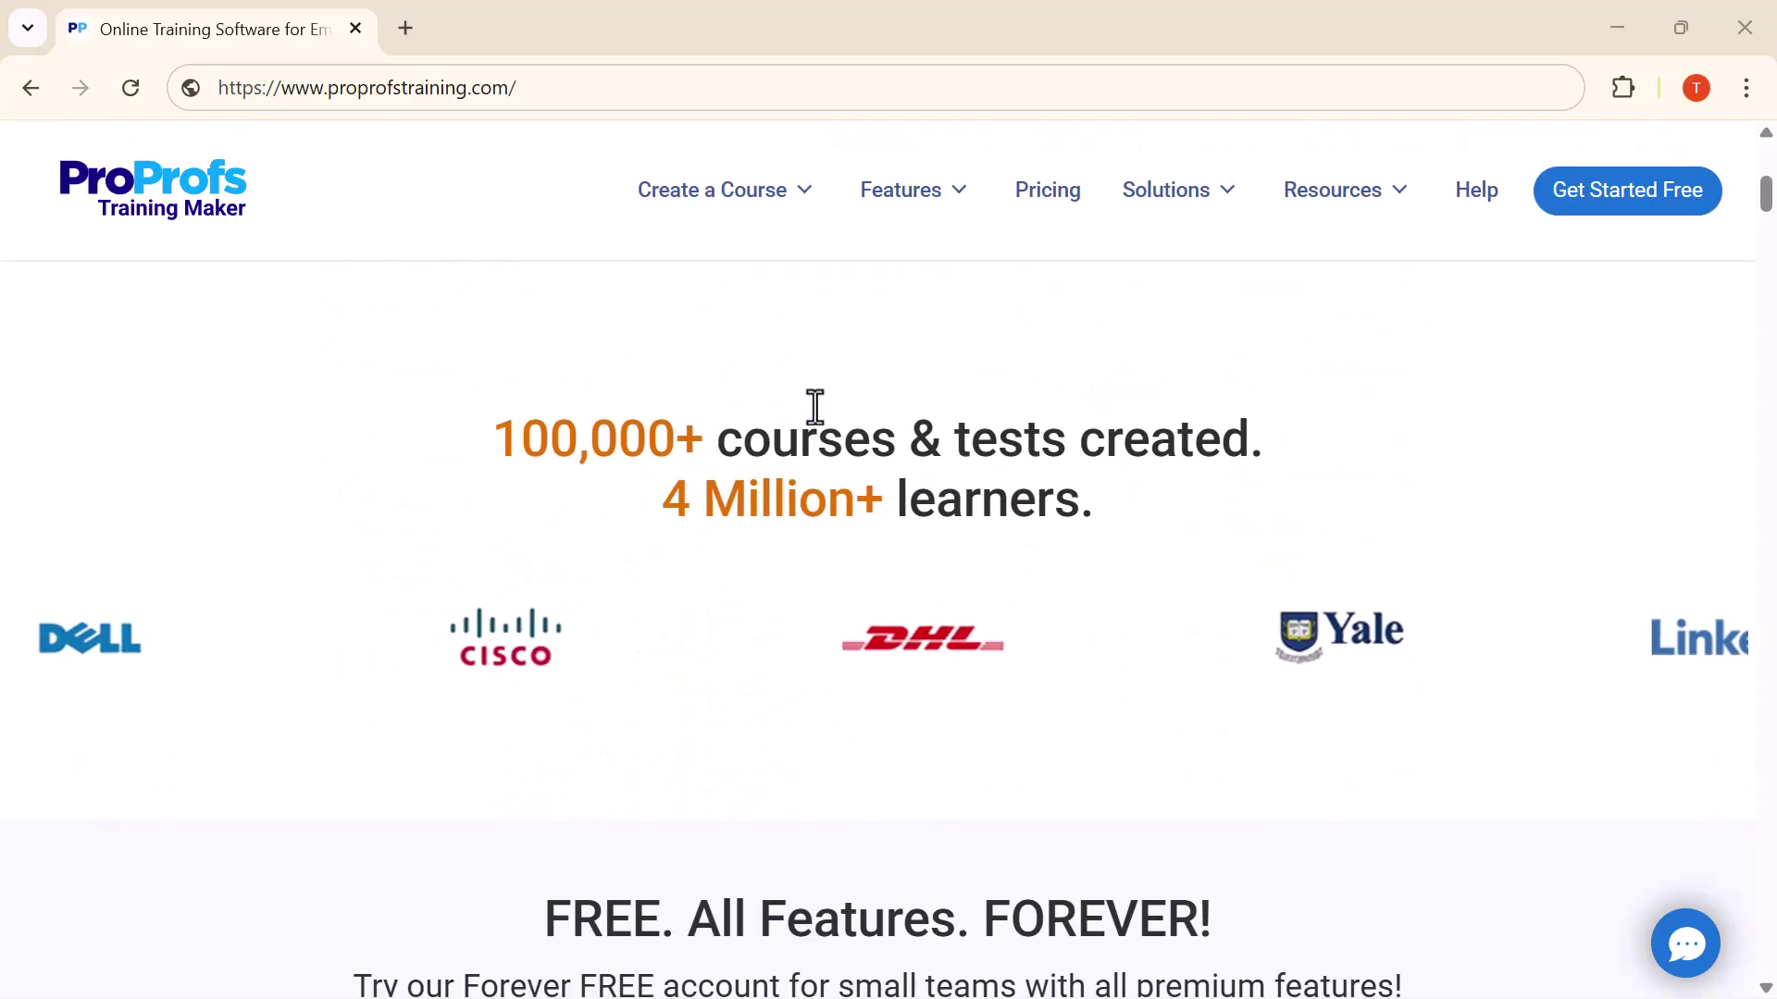
scroll(814, 407, down, 4)
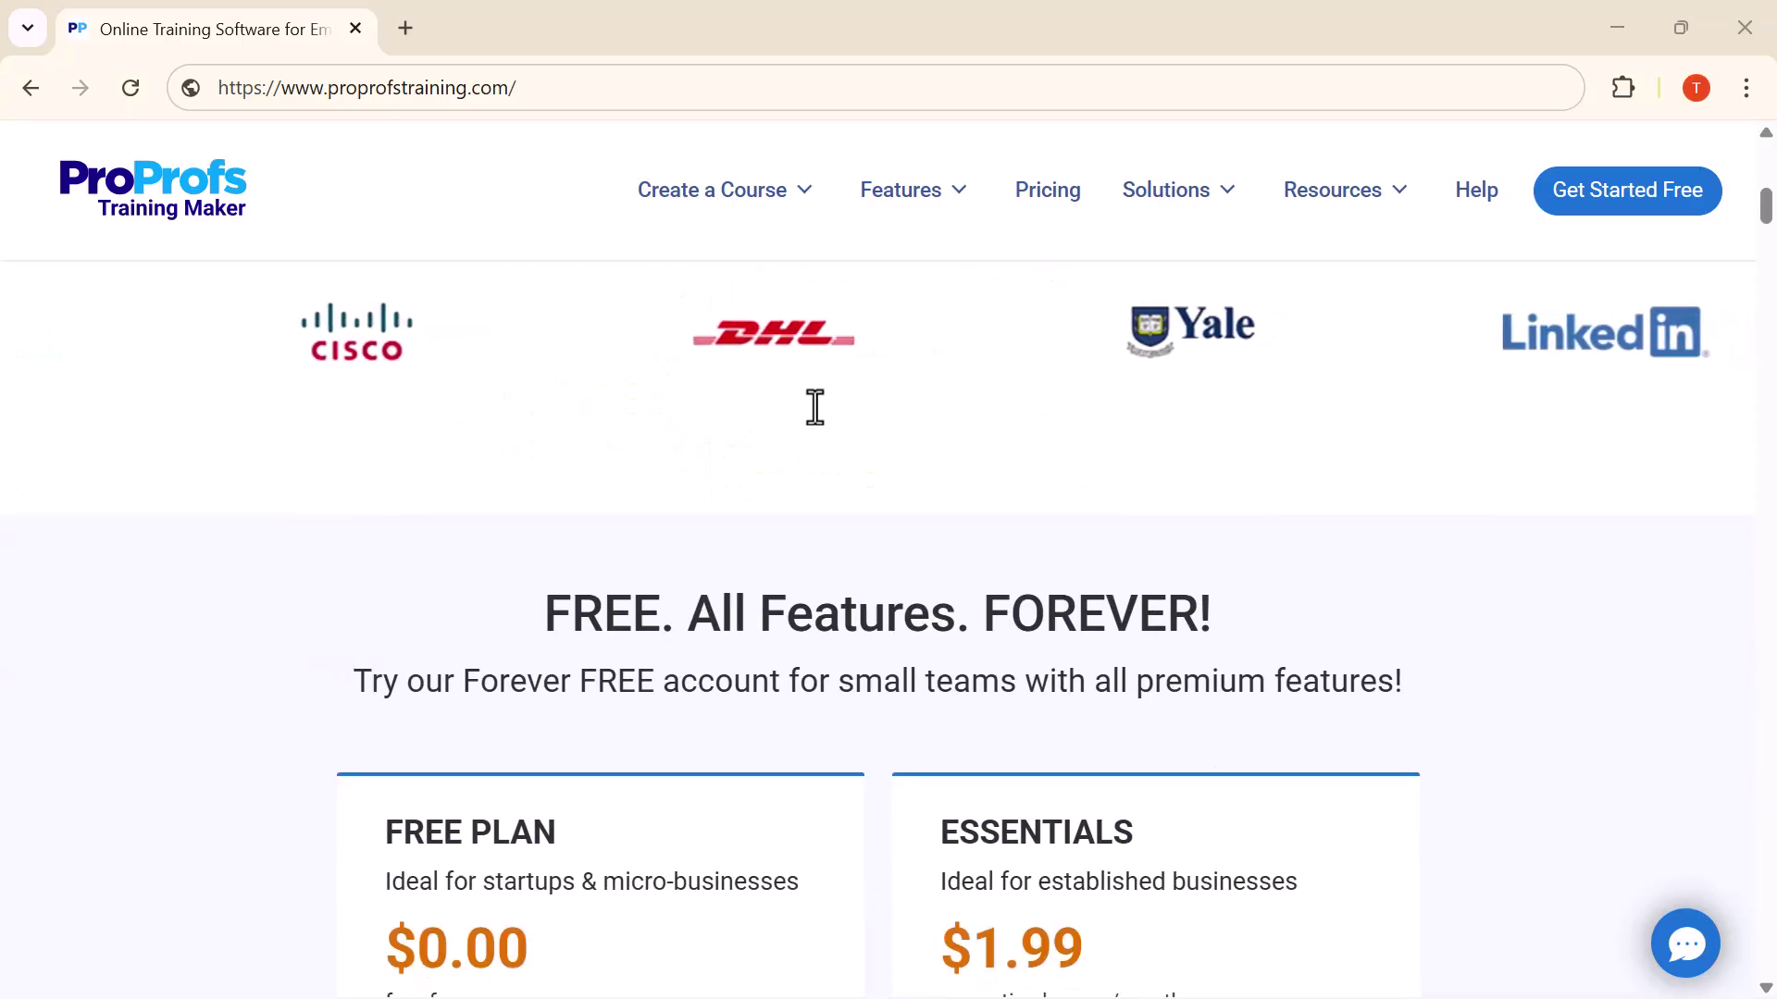
scroll(815, 407, down, 6)
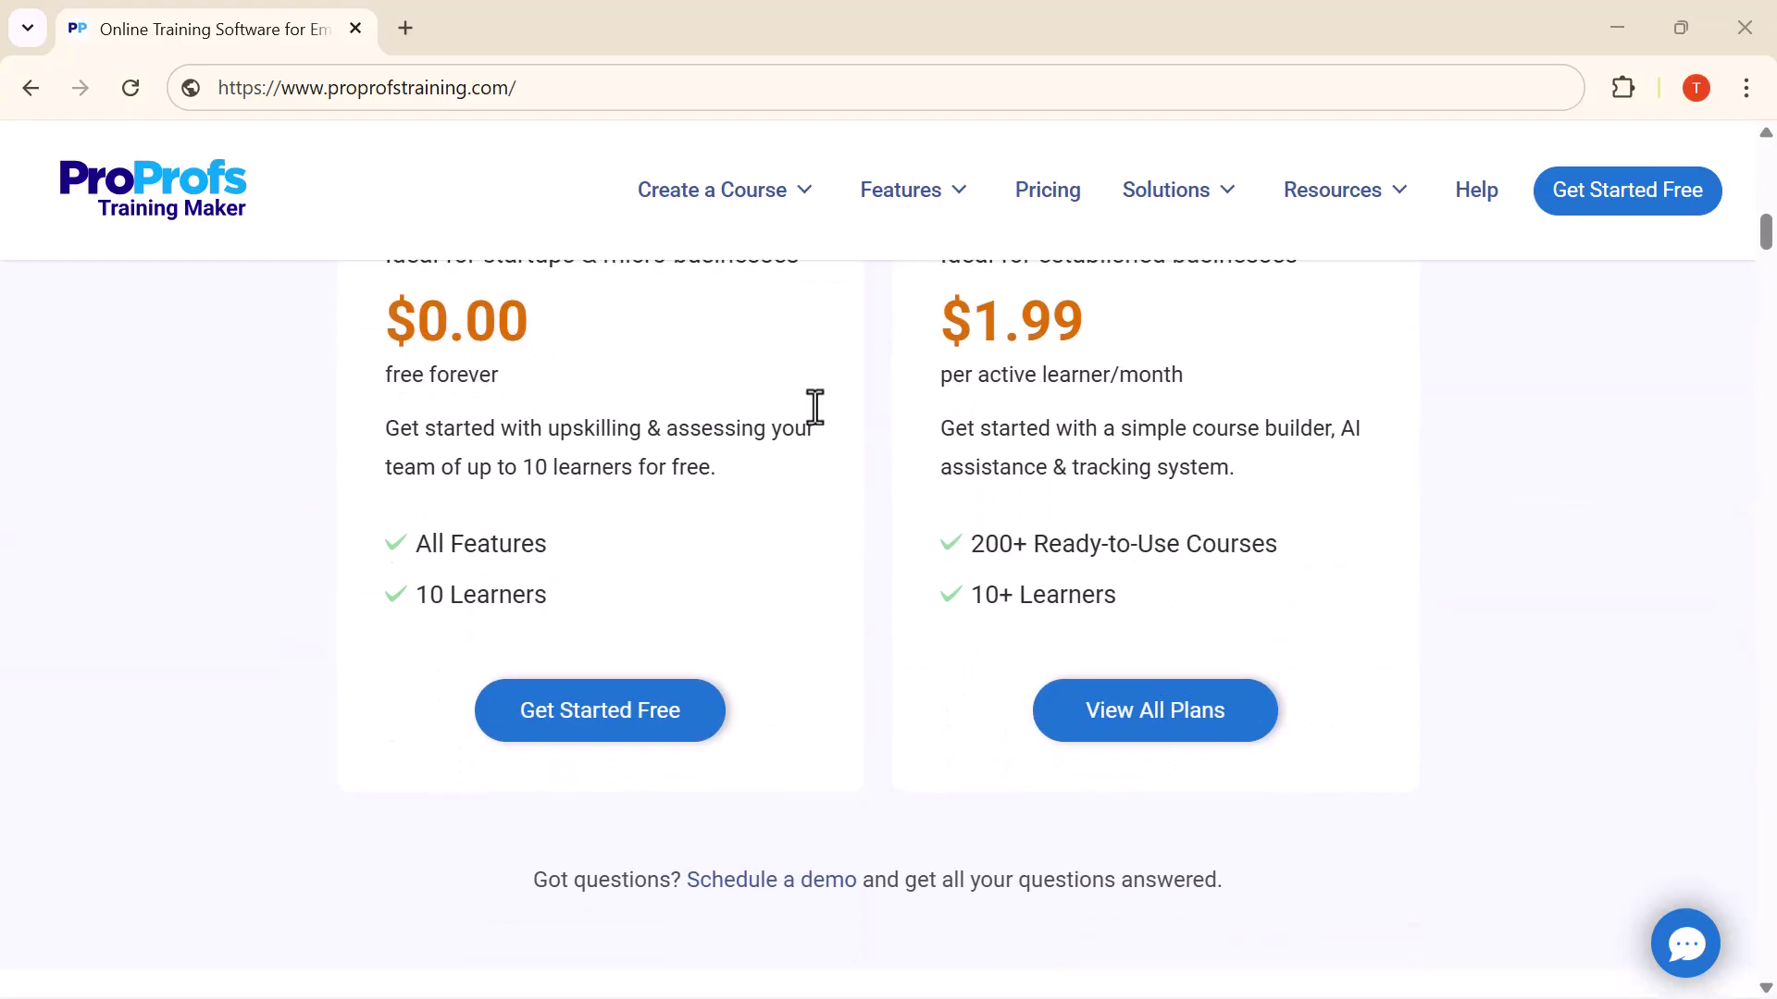
scroll(814, 407, down, 10)
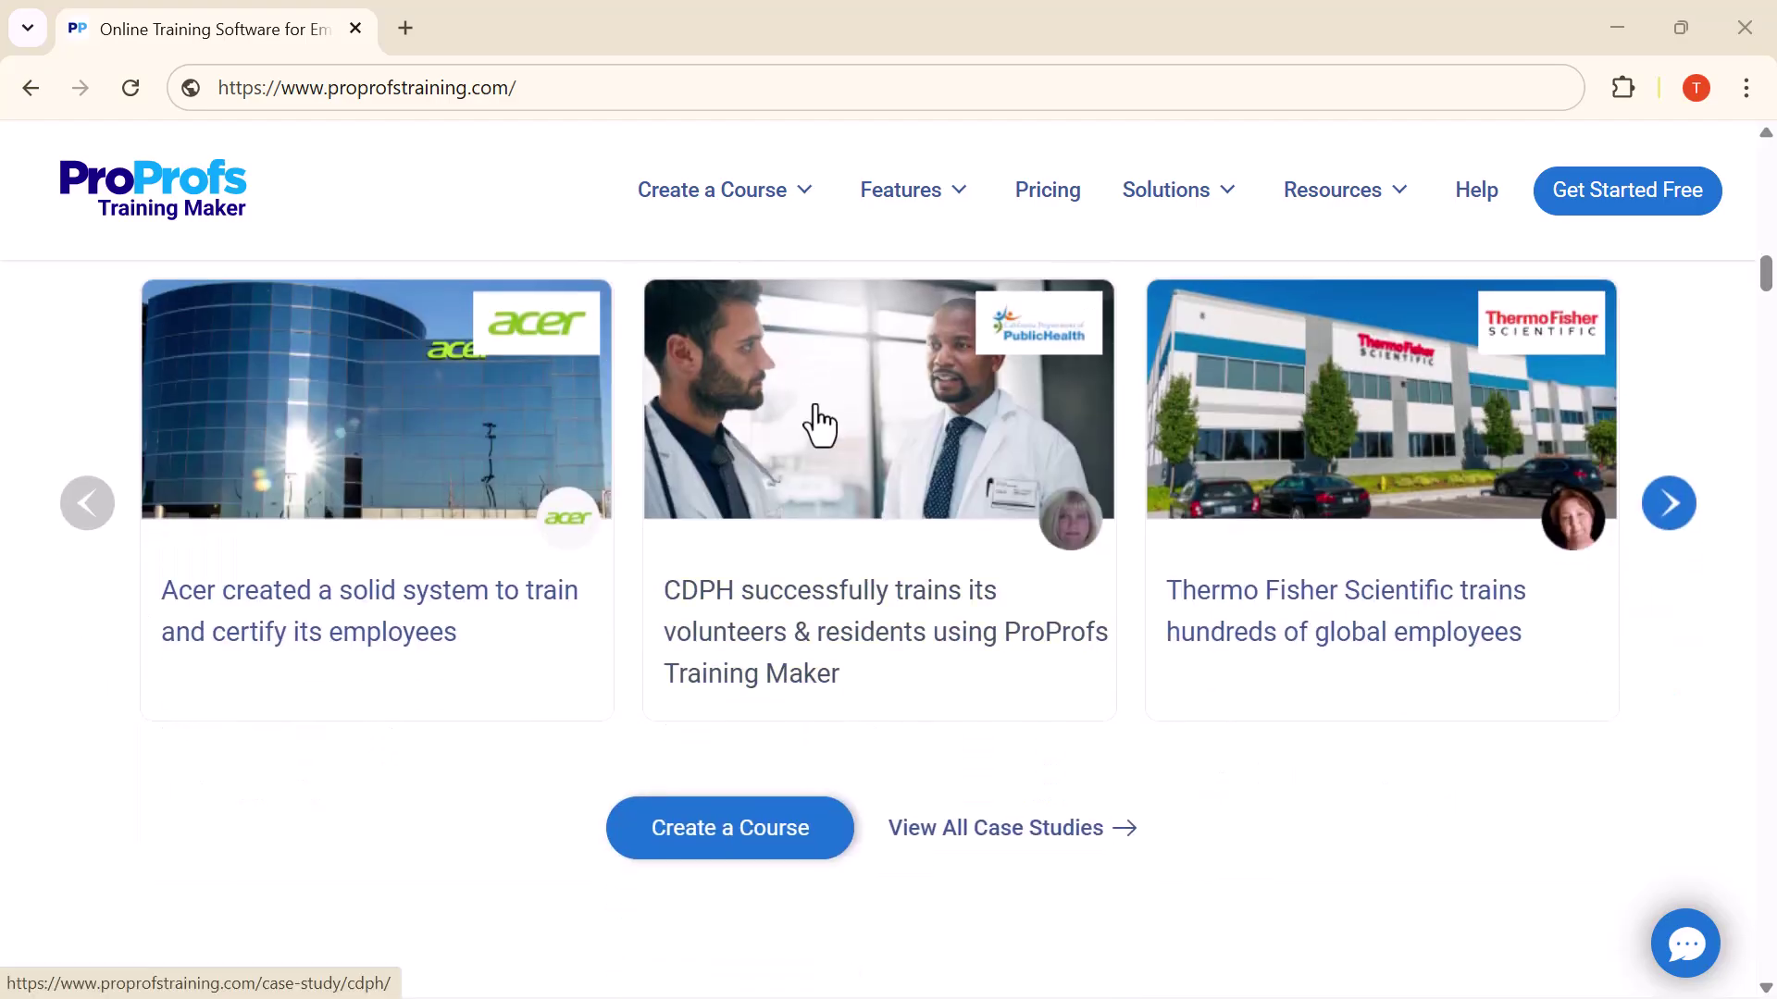
scroll(819, 425, down, 10)
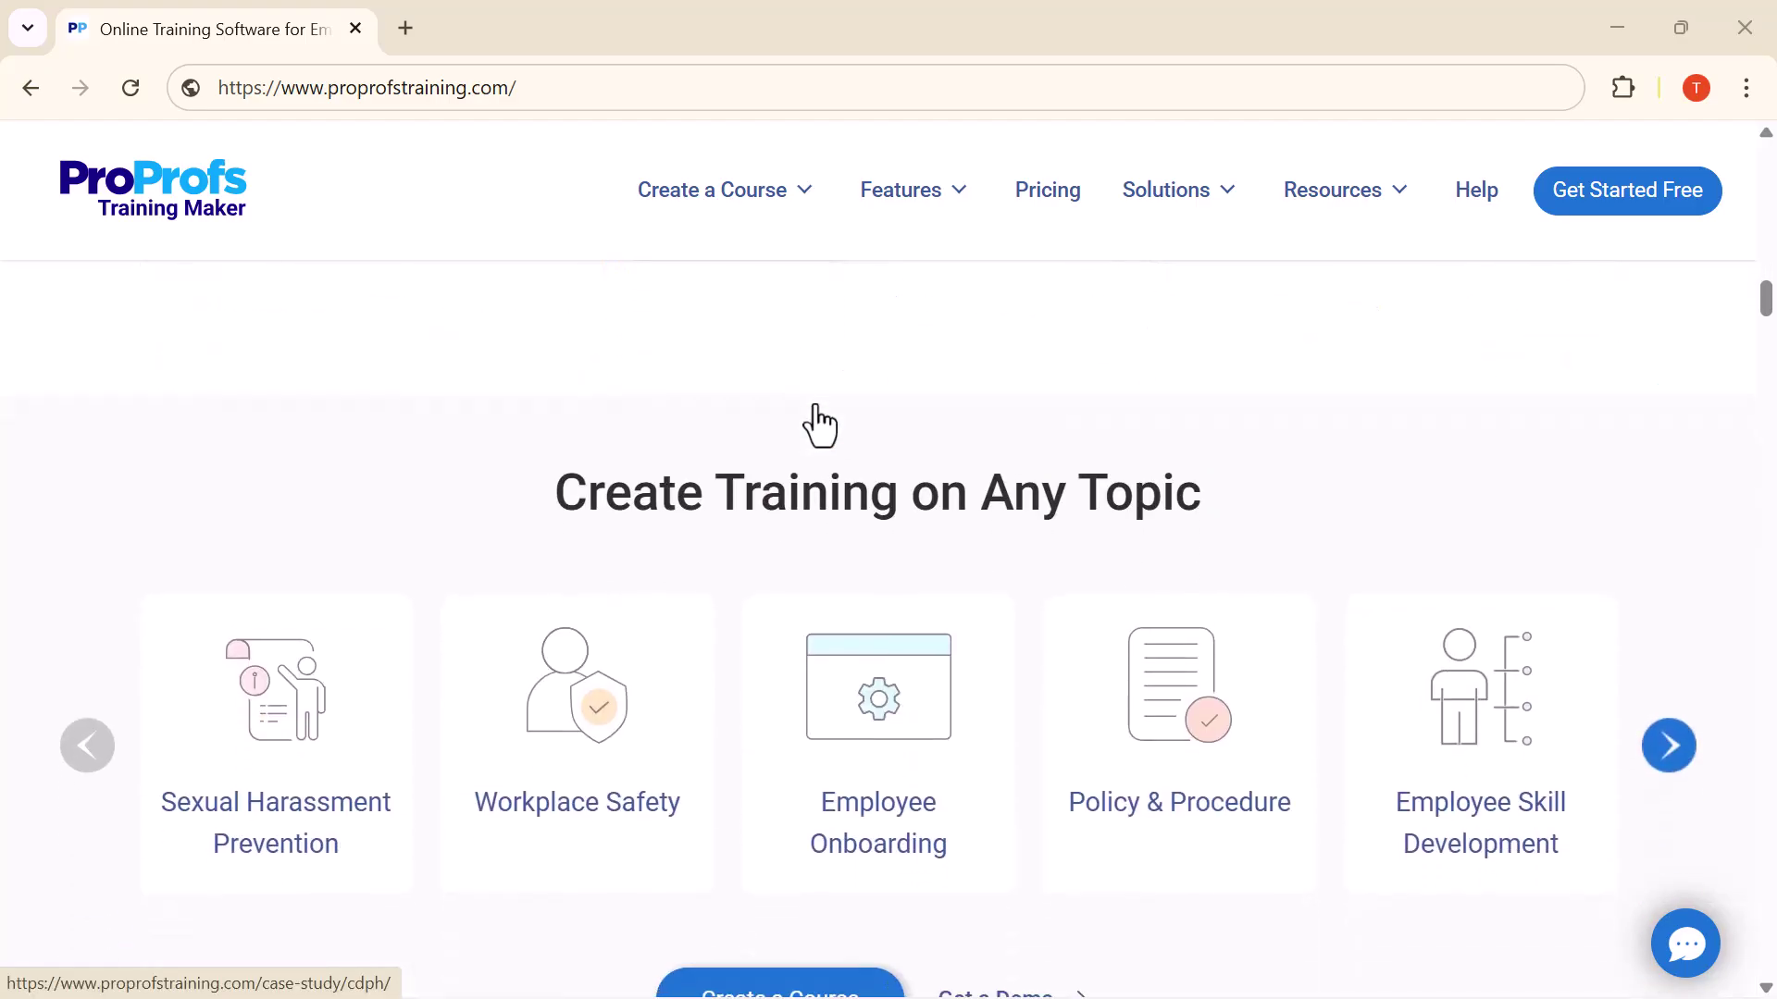
scroll(819, 426, down, 11)
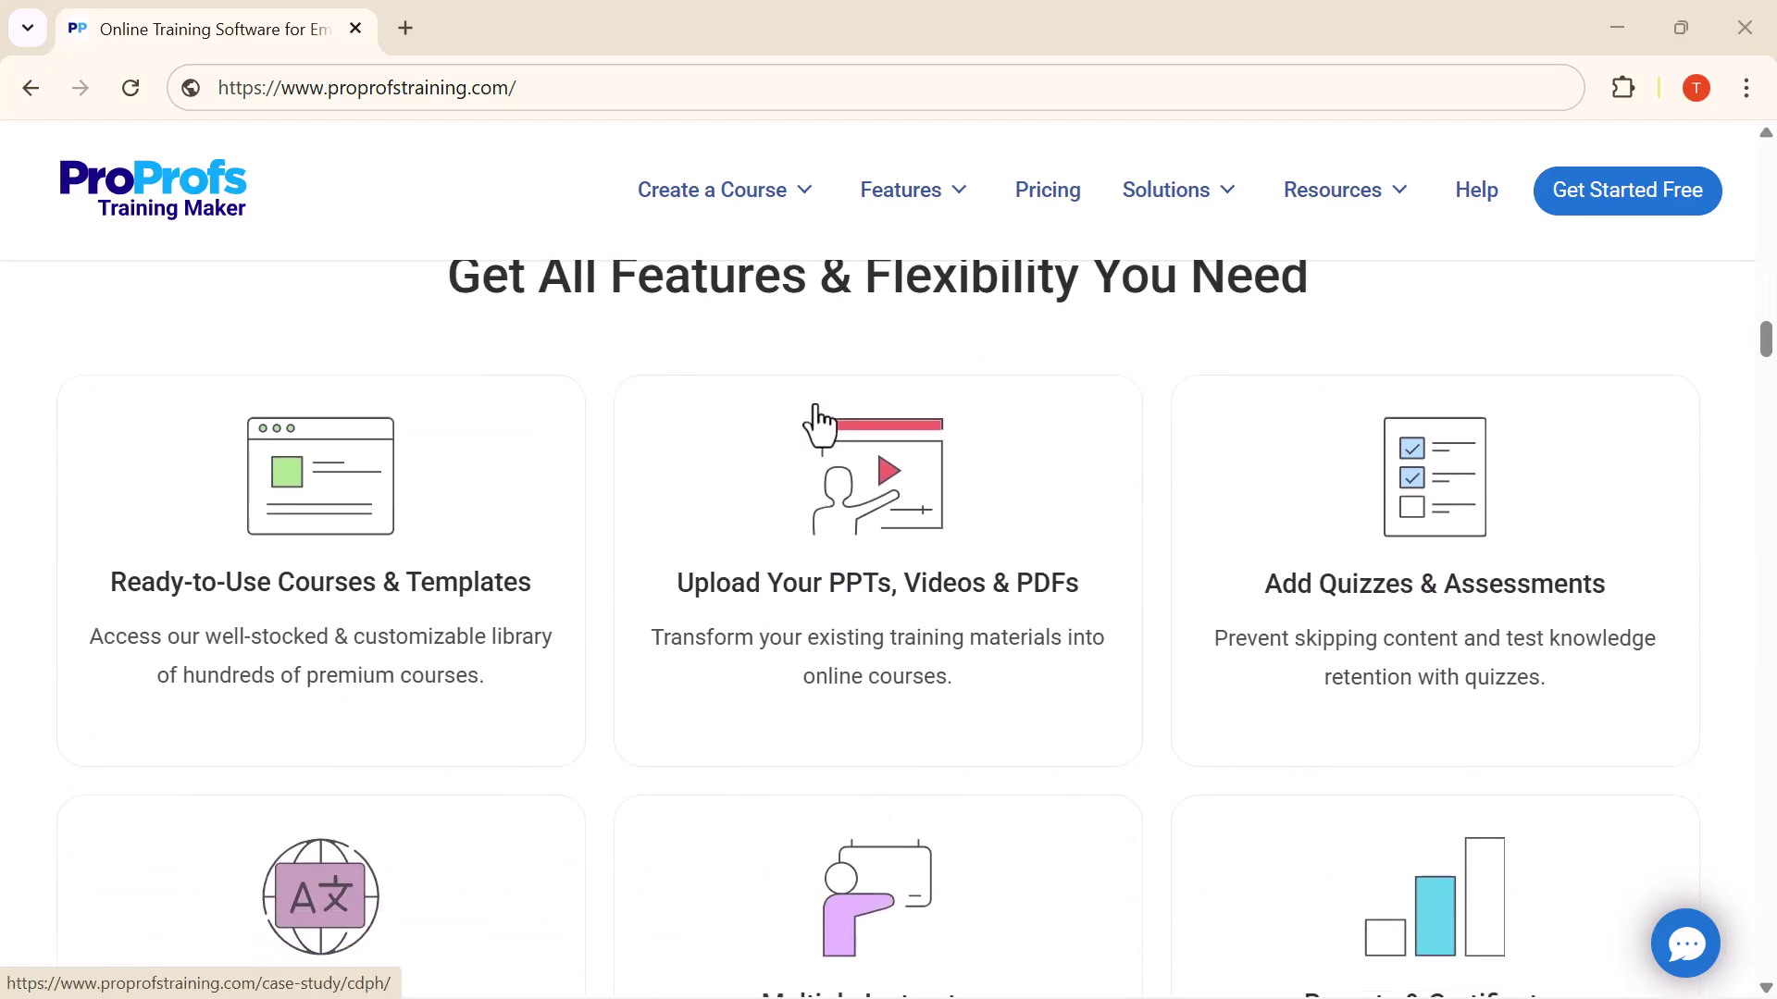
scroll(819, 425, down, 7)
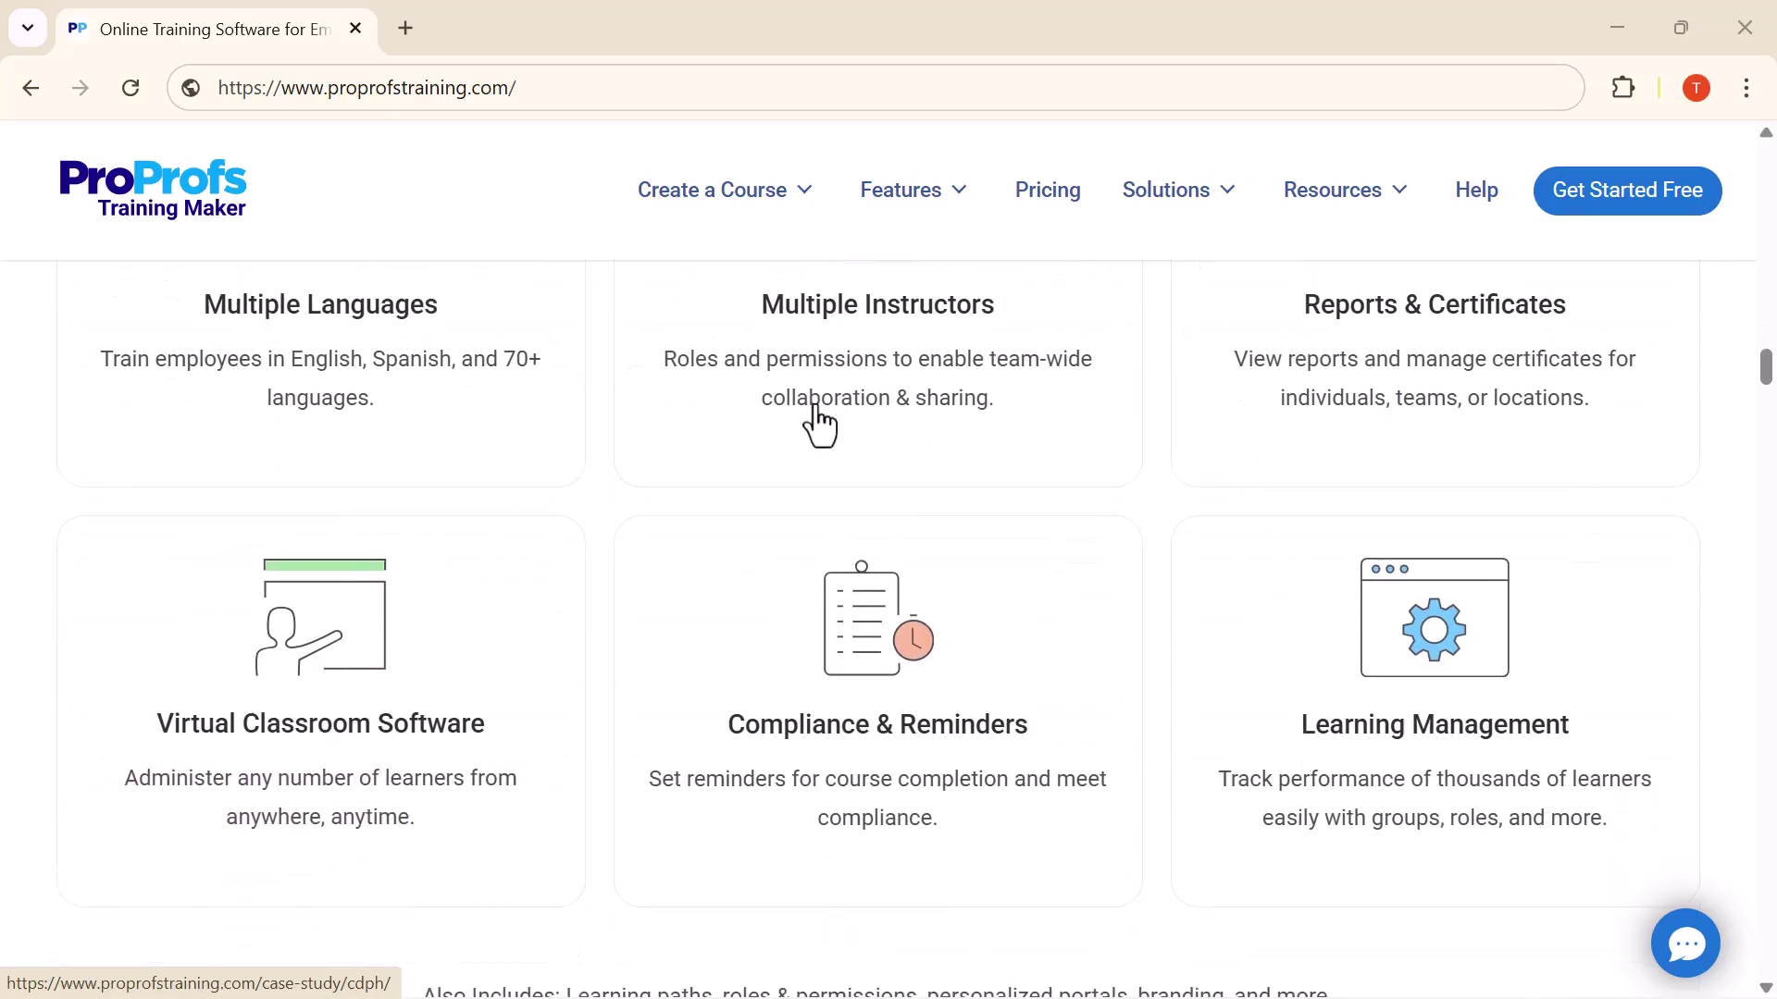
scroll(819, 426, down, 7)
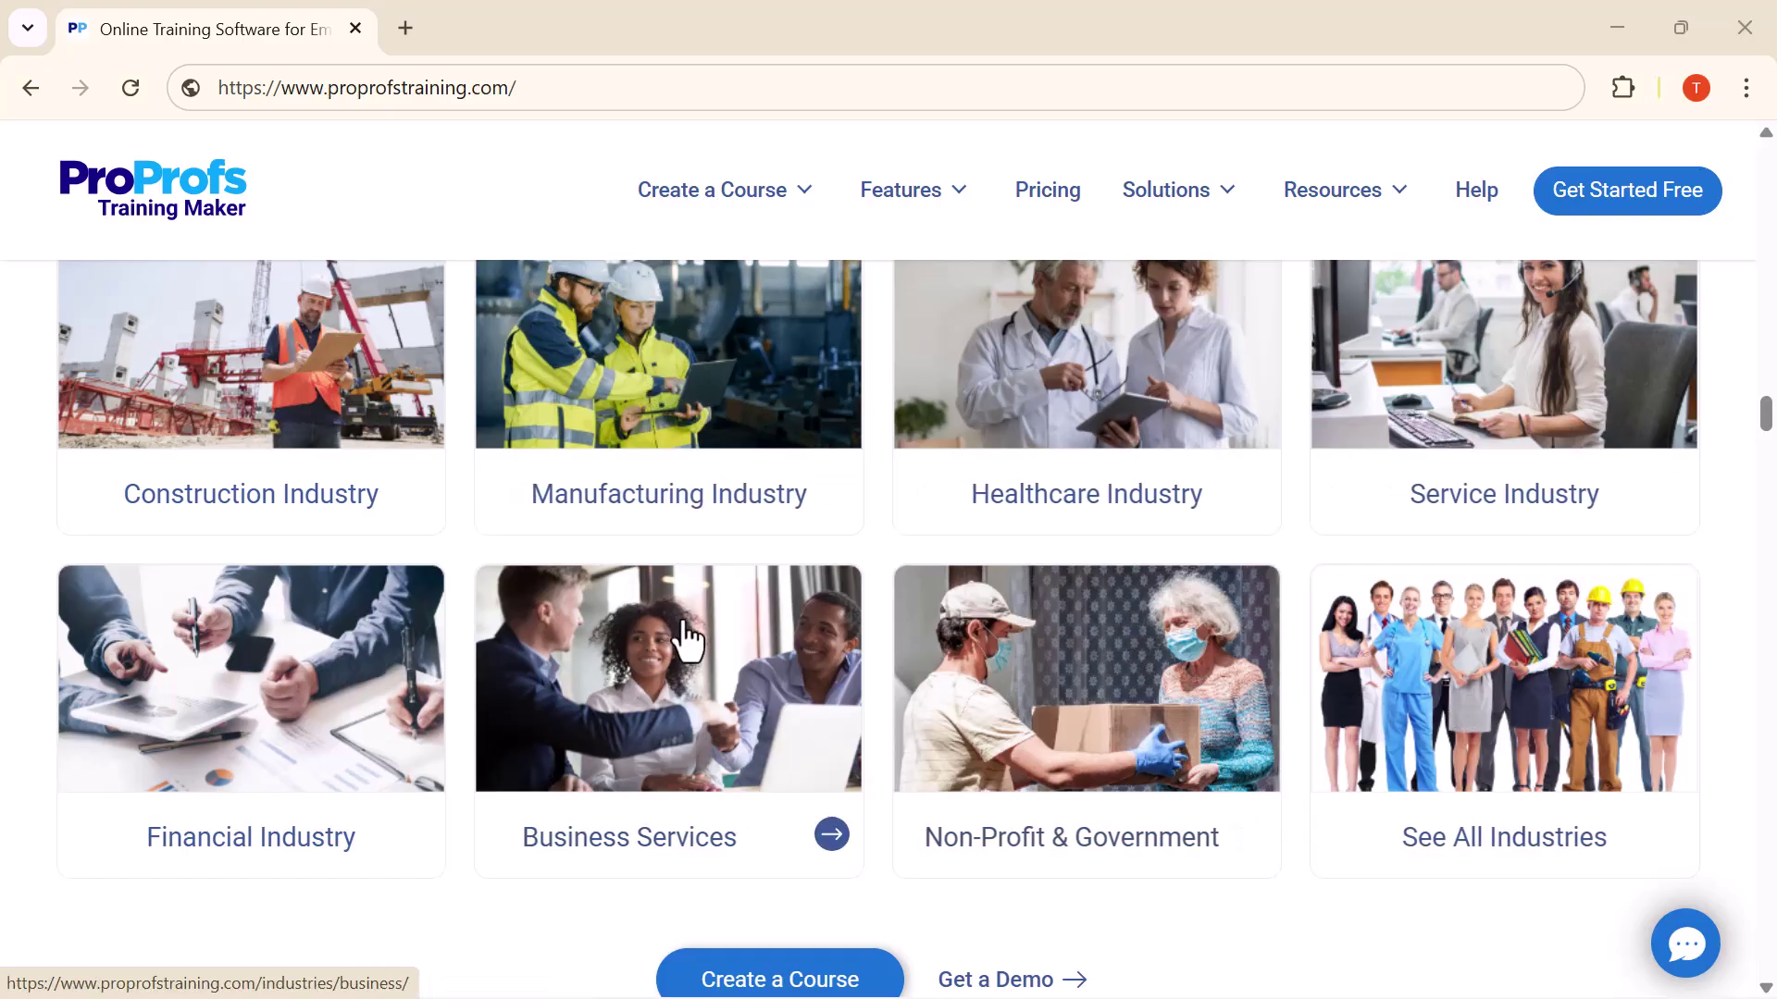
scroll(544, 683, down, 5)
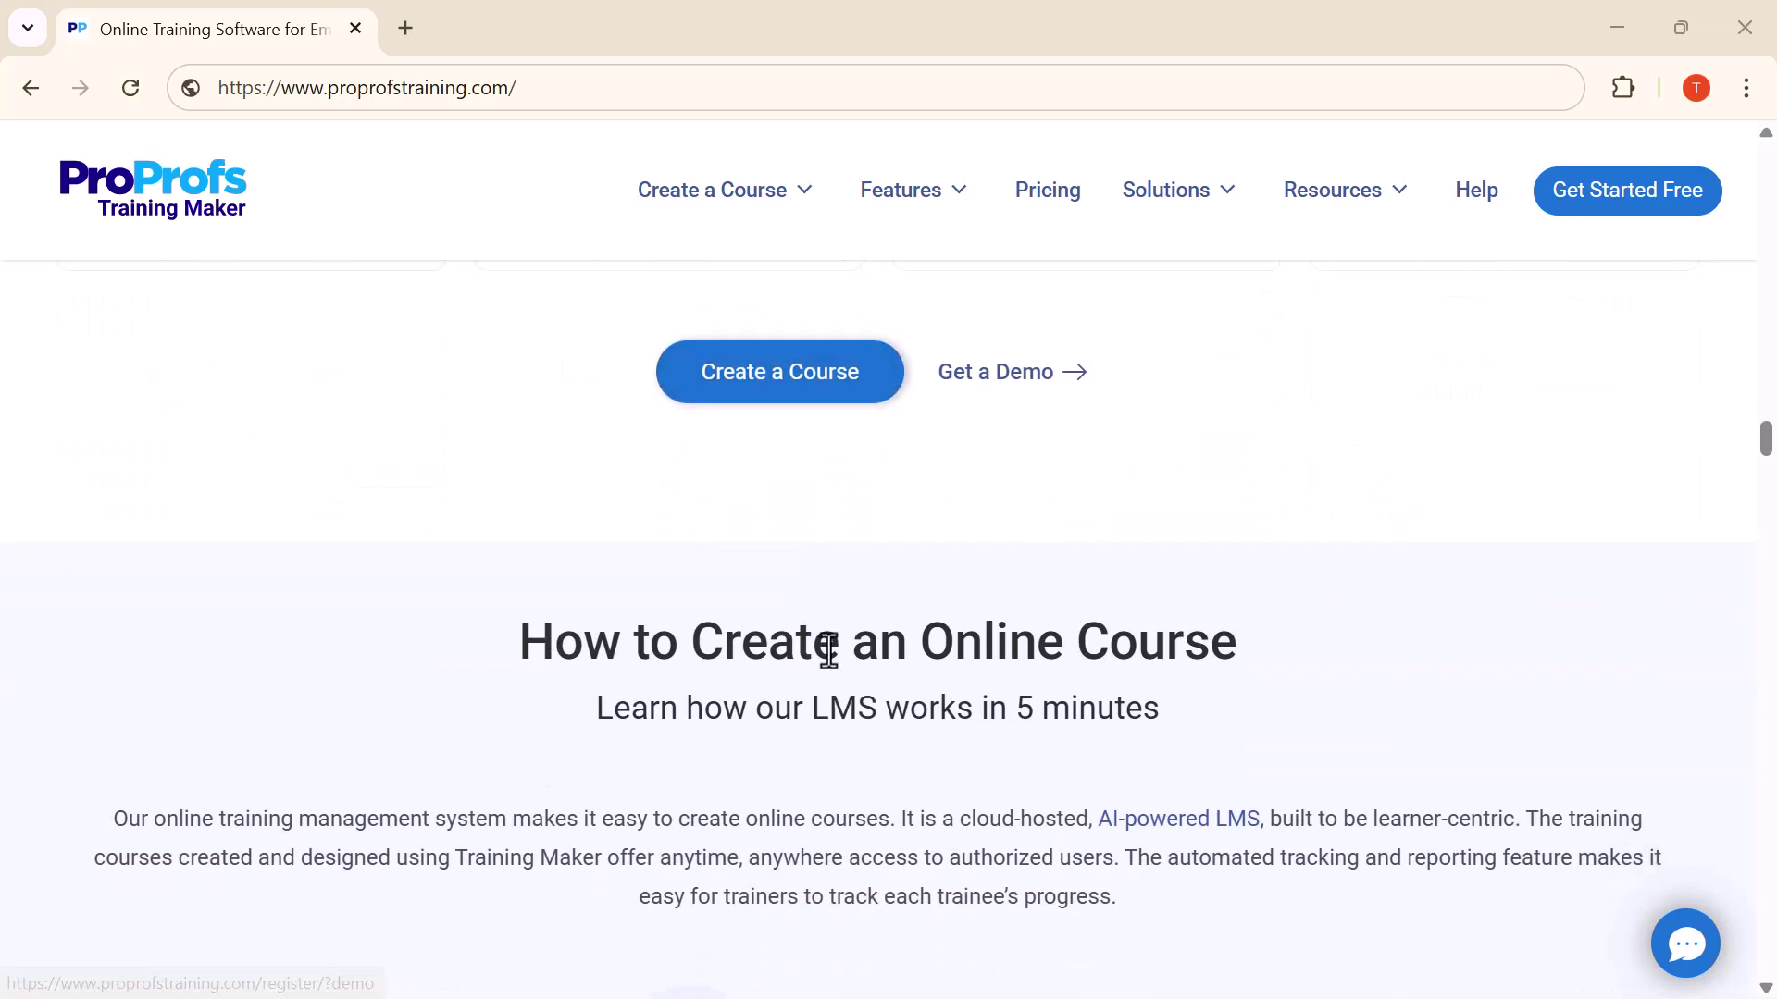
scroll(833, 648, down, 1)
scroll(833, 648, down, 5)
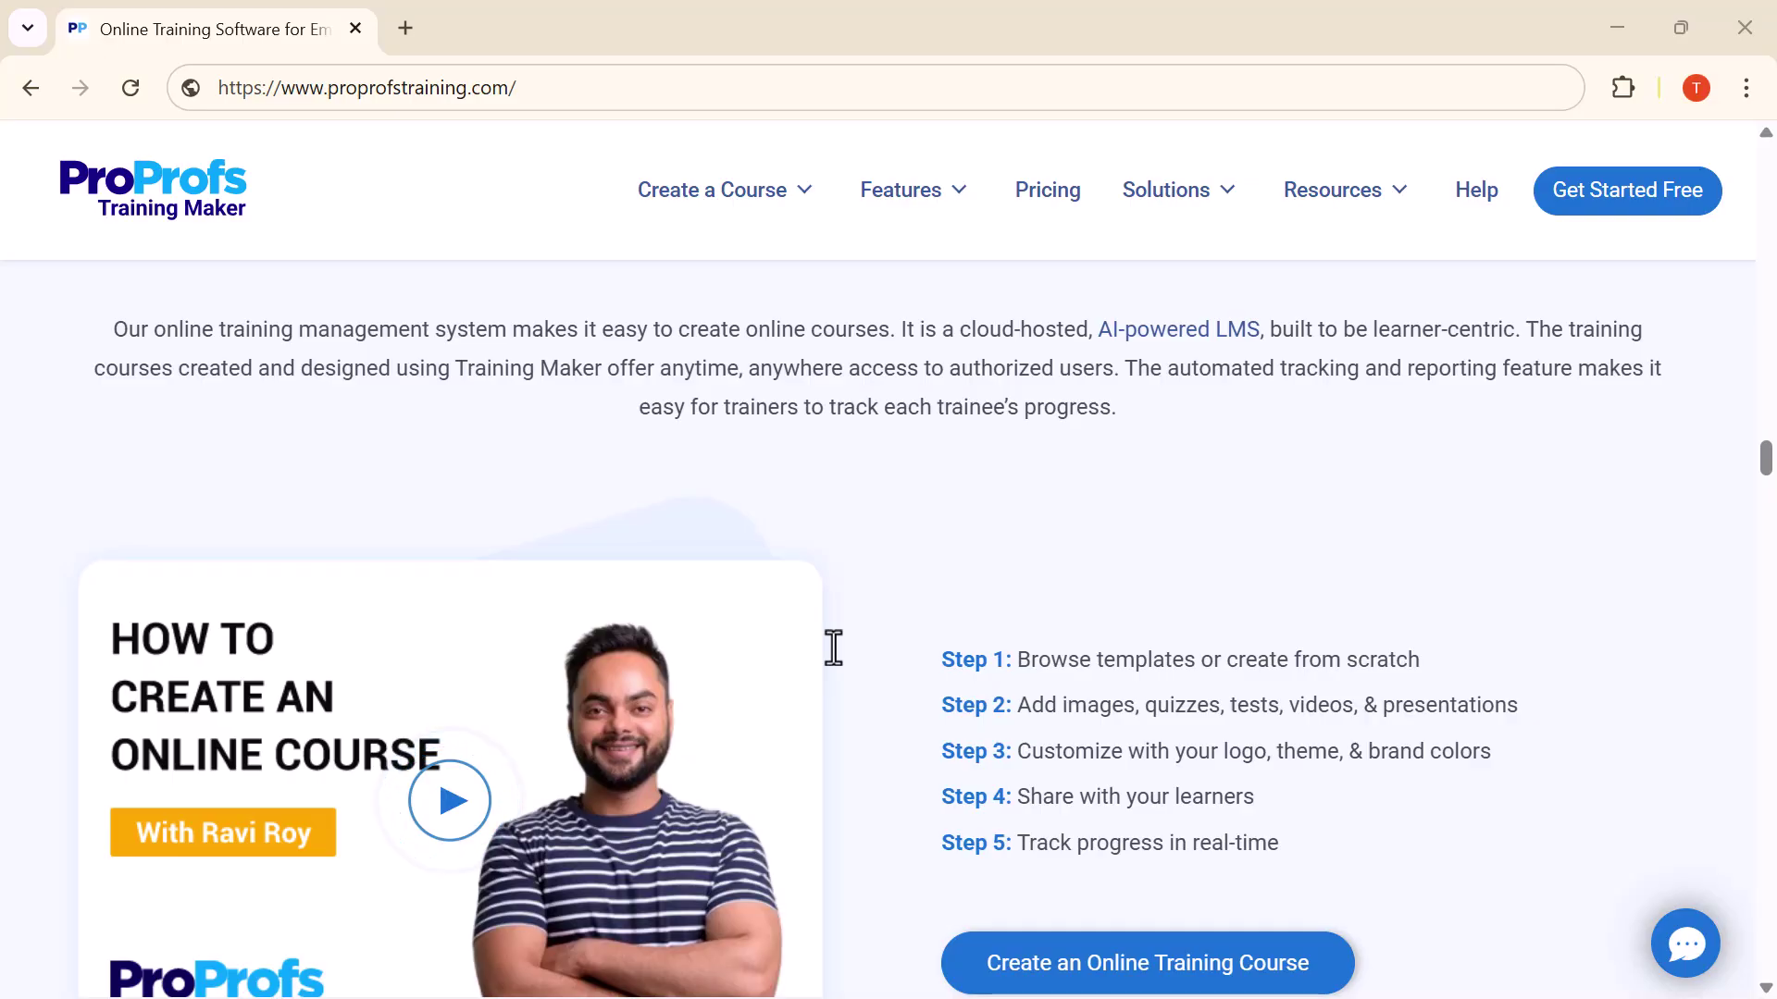
scroll(832, 648, down, 4)
scroll(833, 648, down, 7)
scroll(833, 648, down, 15)
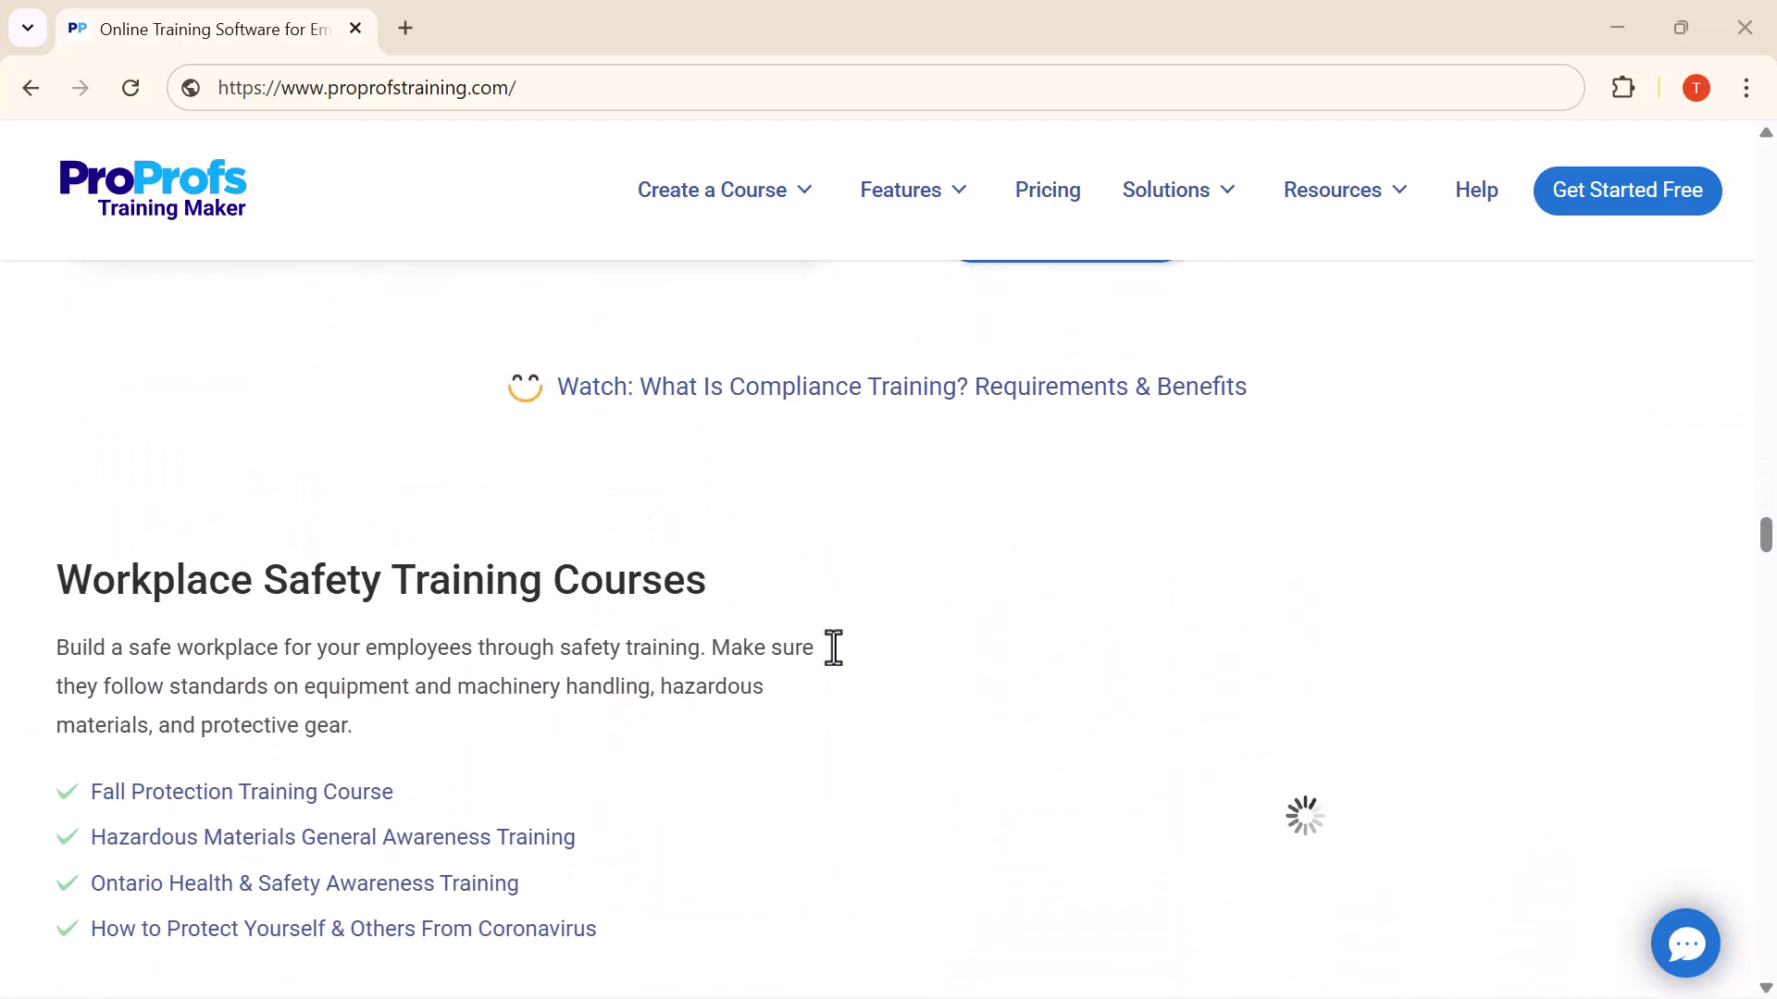
scroll(832, 648, down, 2)
scroll(833, 648, down, 10)
scroll(833, 648, down, 8)
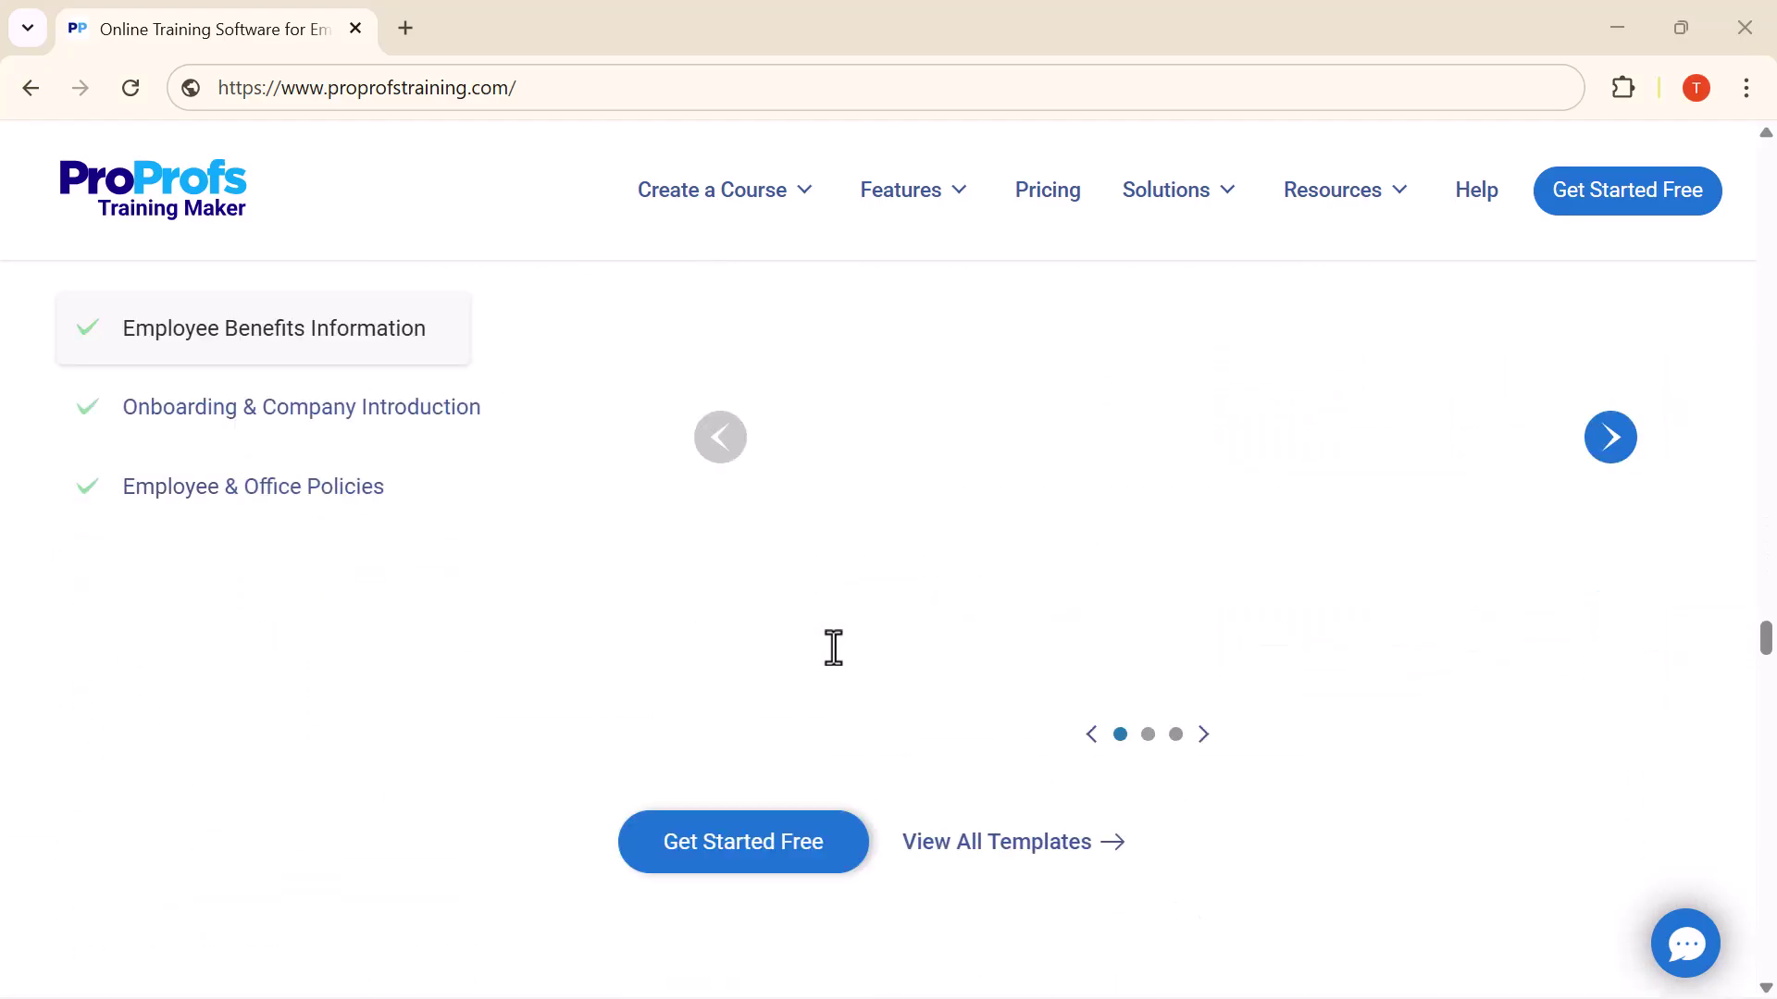
scroll(833, 648, down, 2)
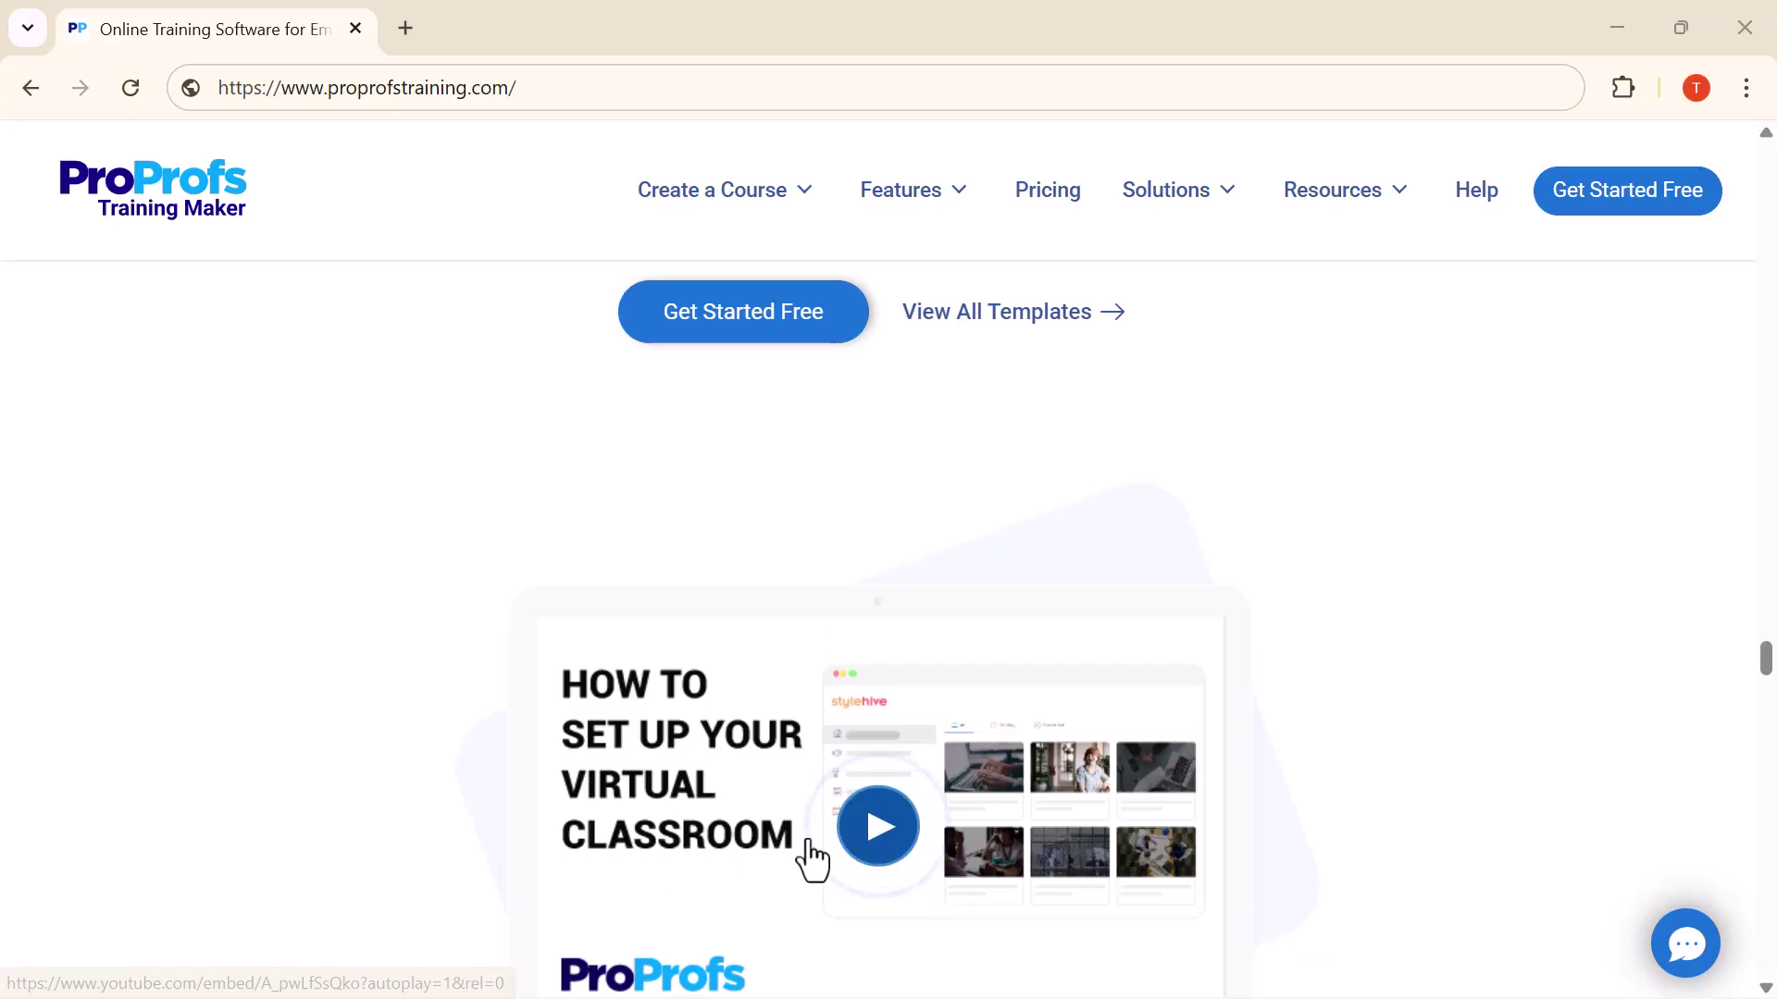
scroll(809, 857, down, 5)
scroll(807, 844, down, 10)
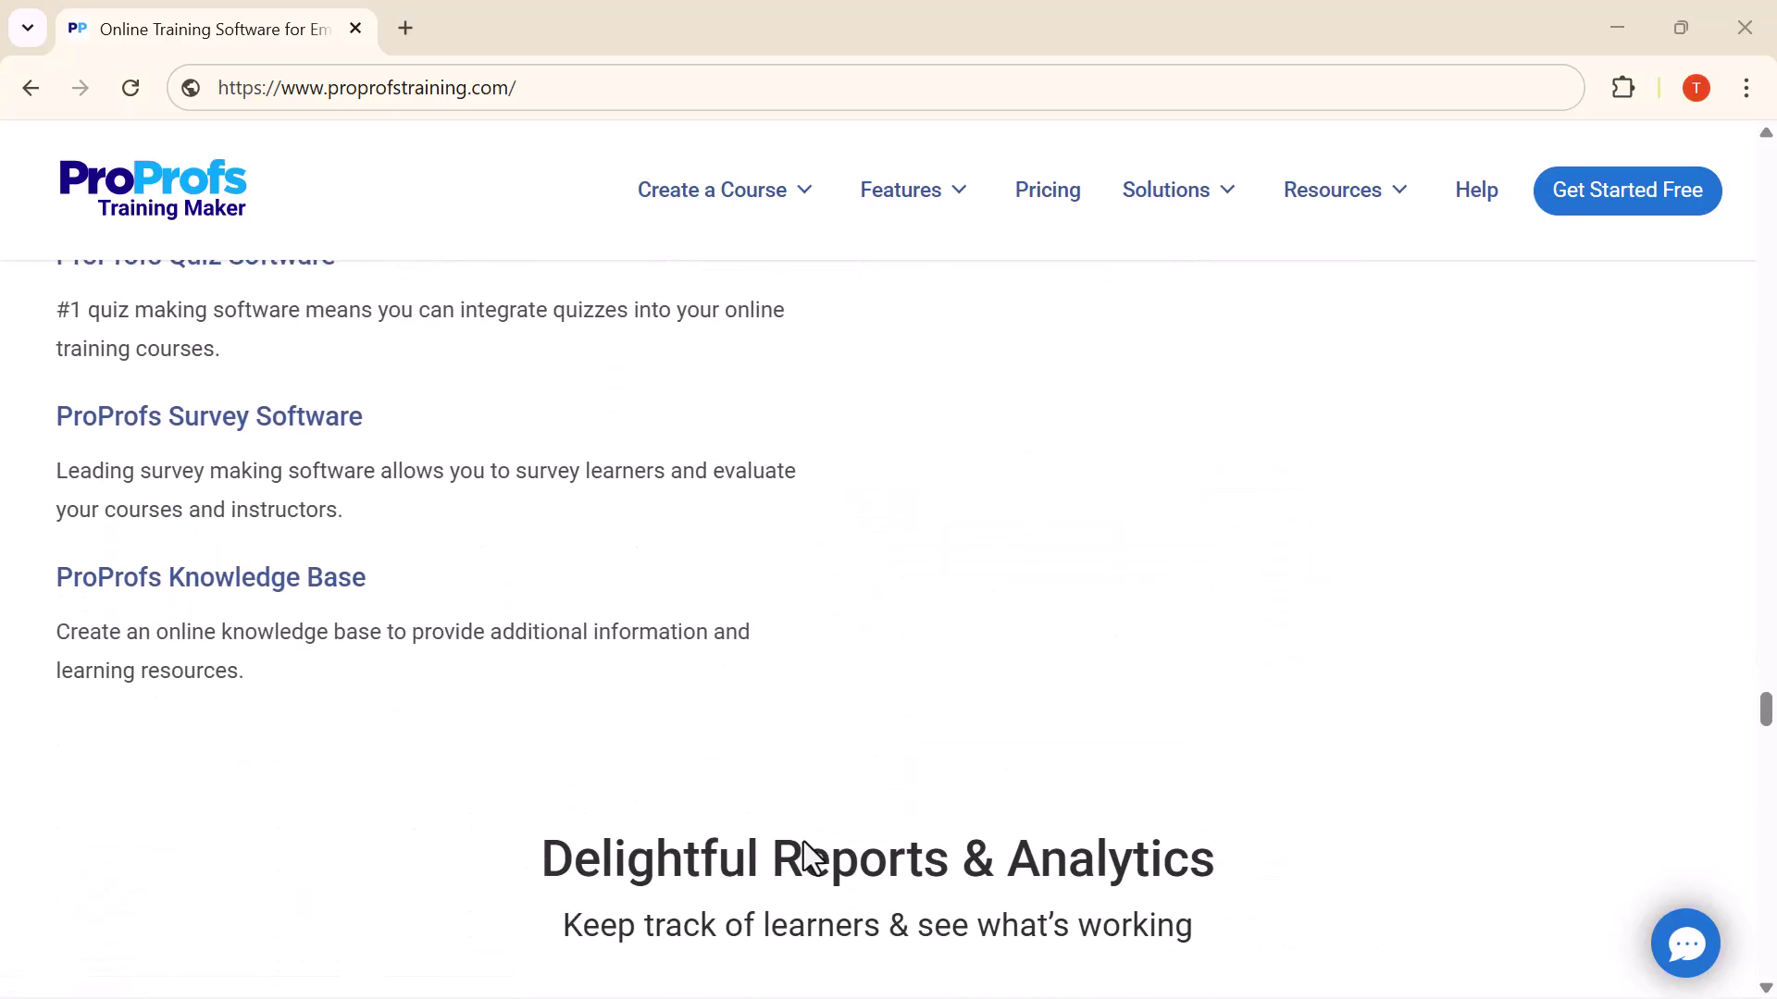
scroll(803, 841, down, 10)
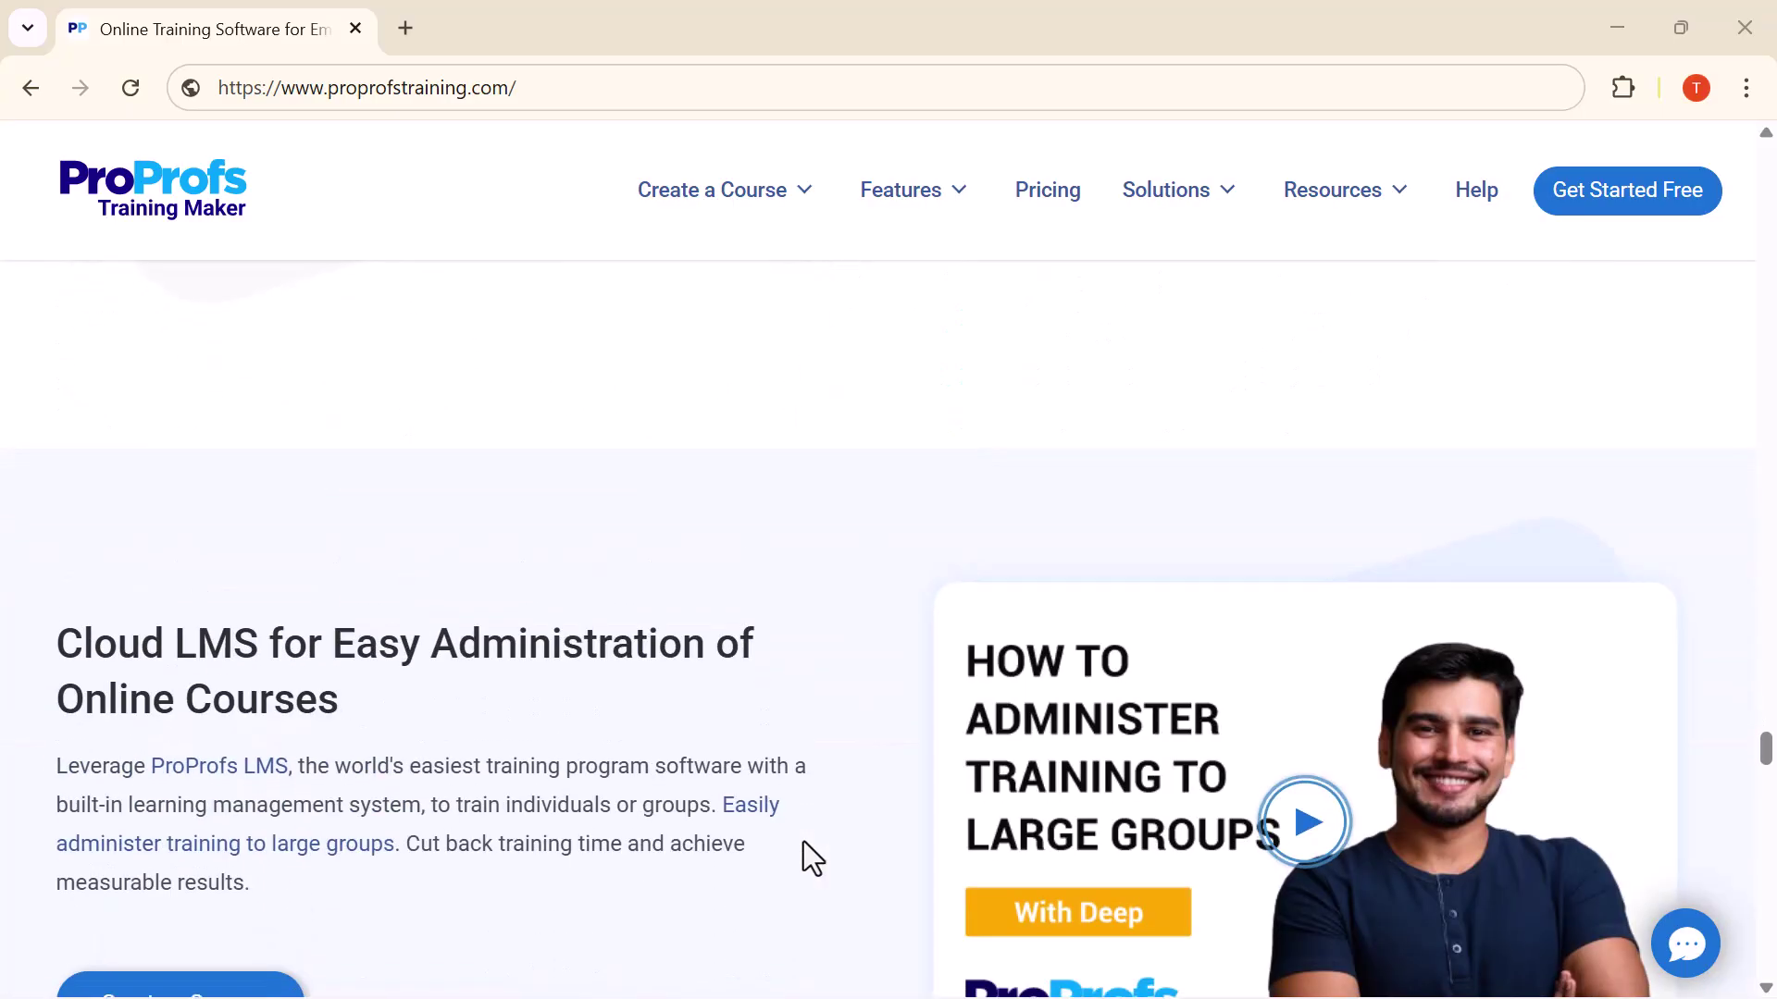
scroll(803, 841, up, 20)
scroll(803, 842, up, 20)
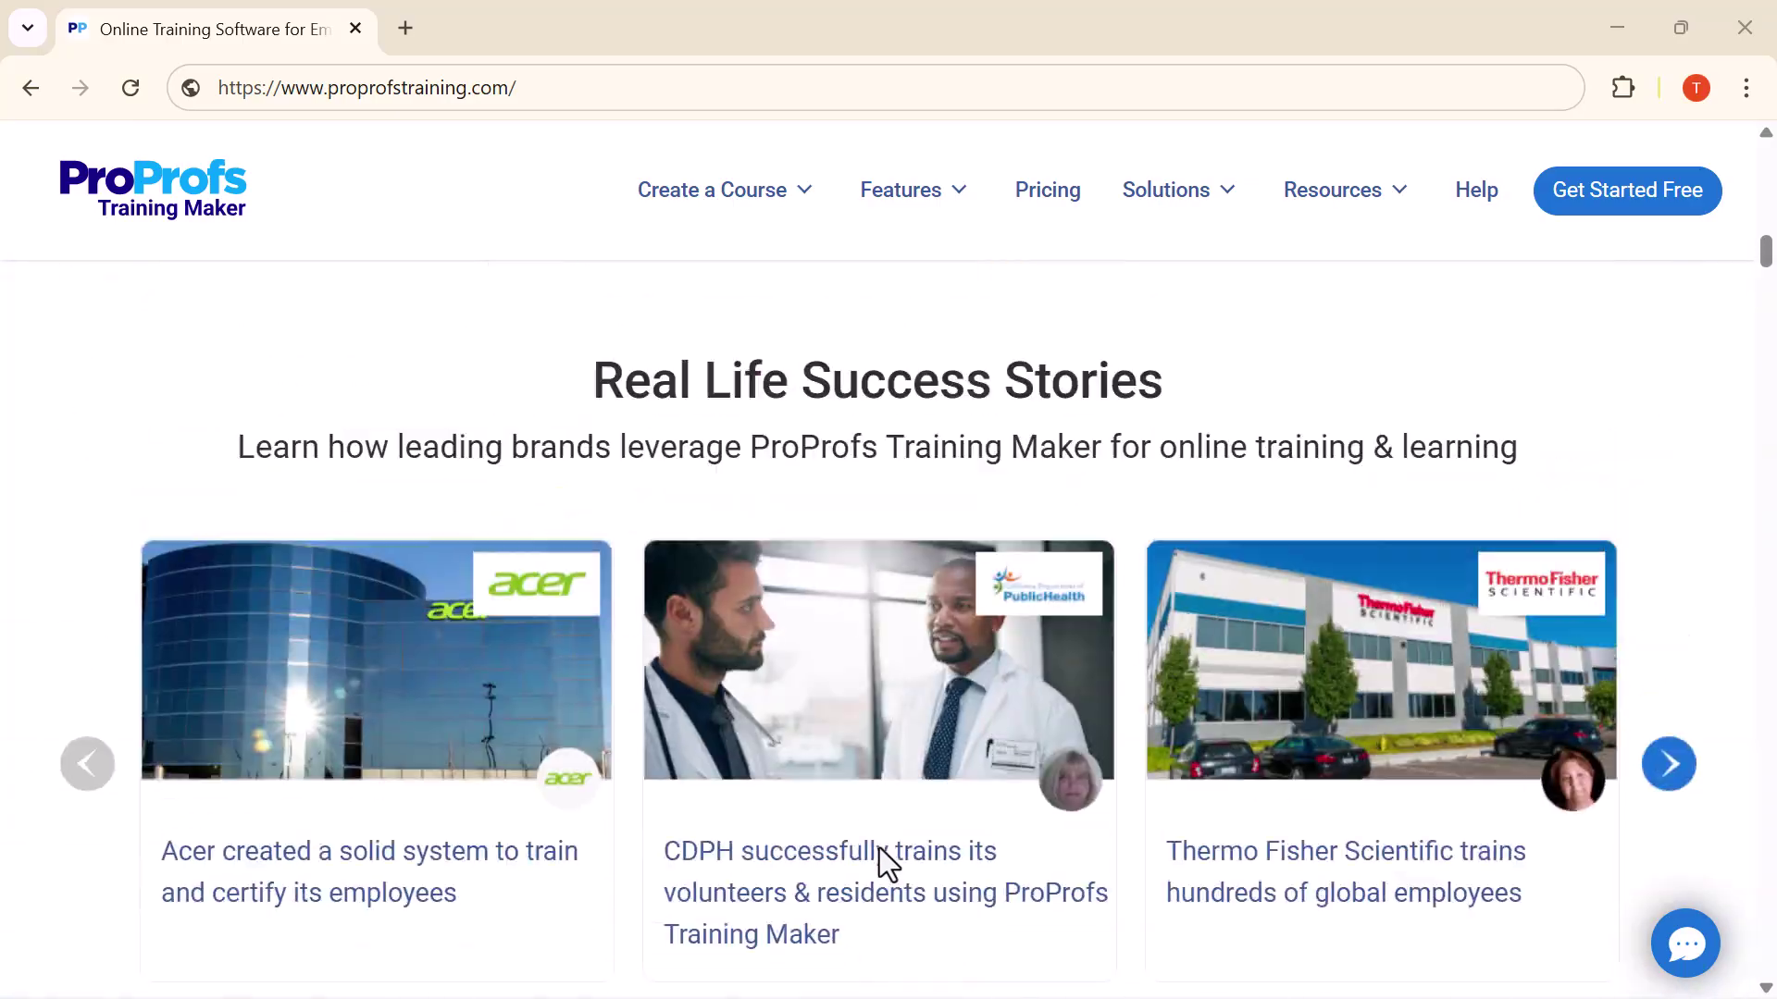
scroll(879, 848, up, 3)
Open the login page and sign in with the saved credentials
click(1445, 163)
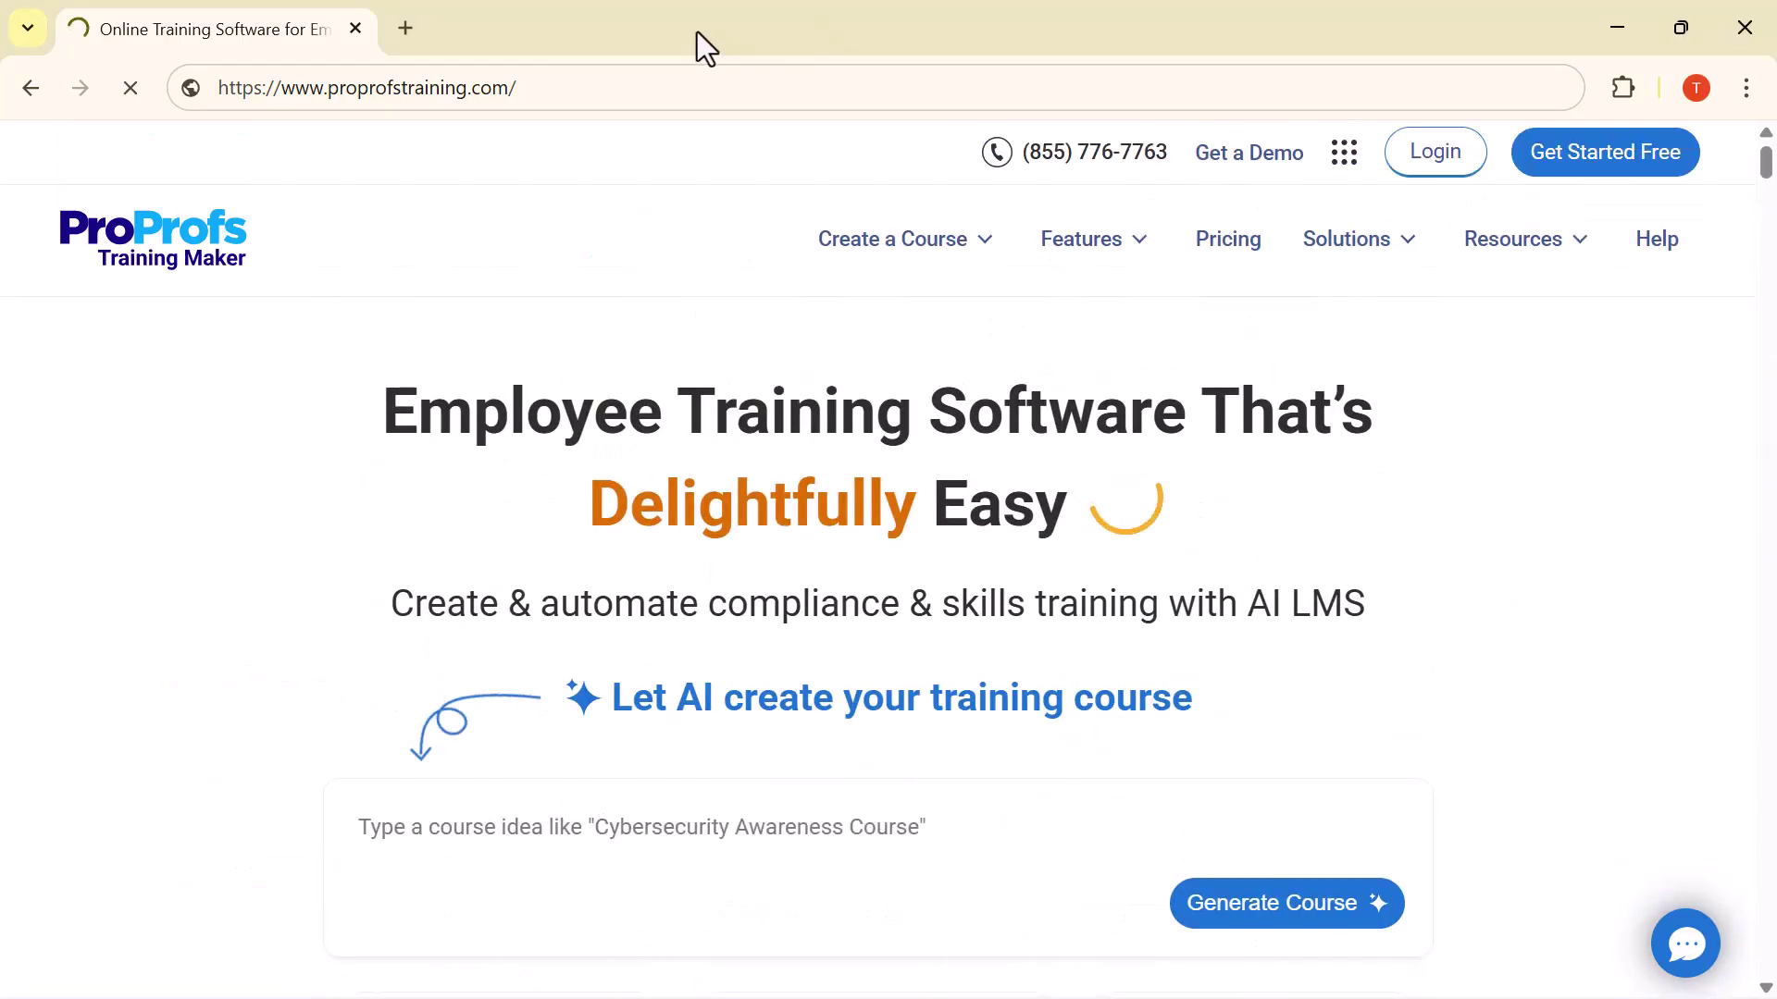
key(ctrl+minus)
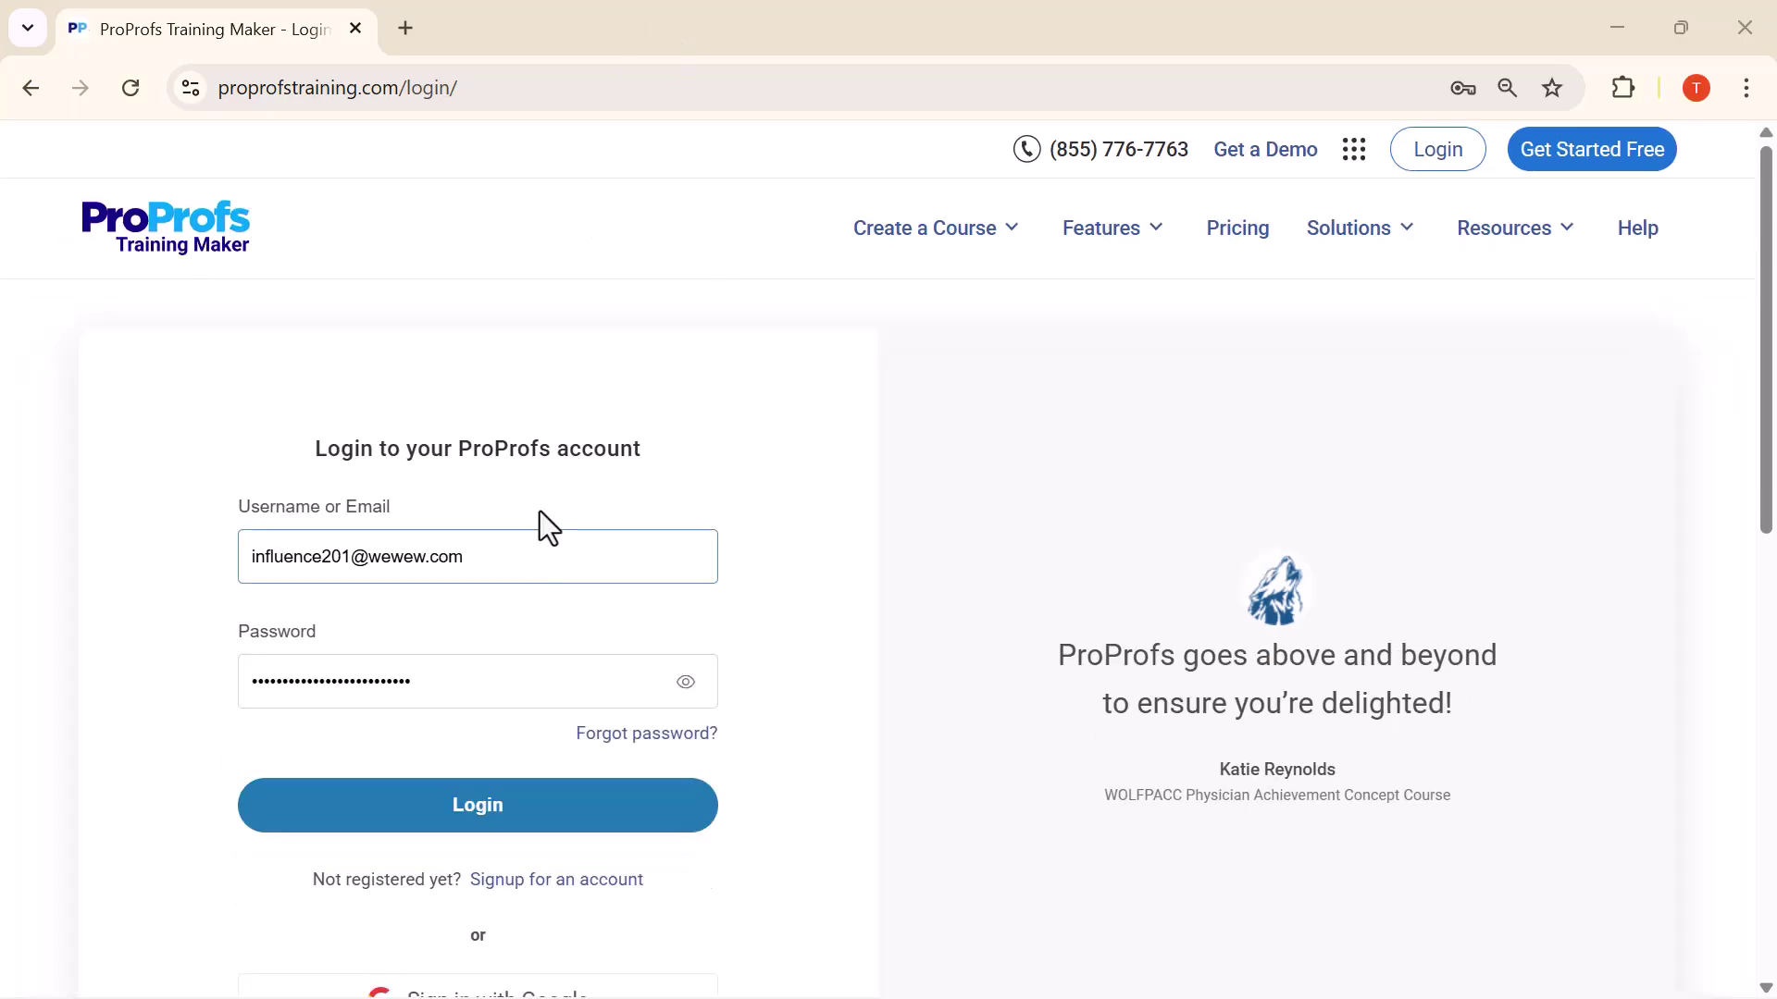
click(454, 814)
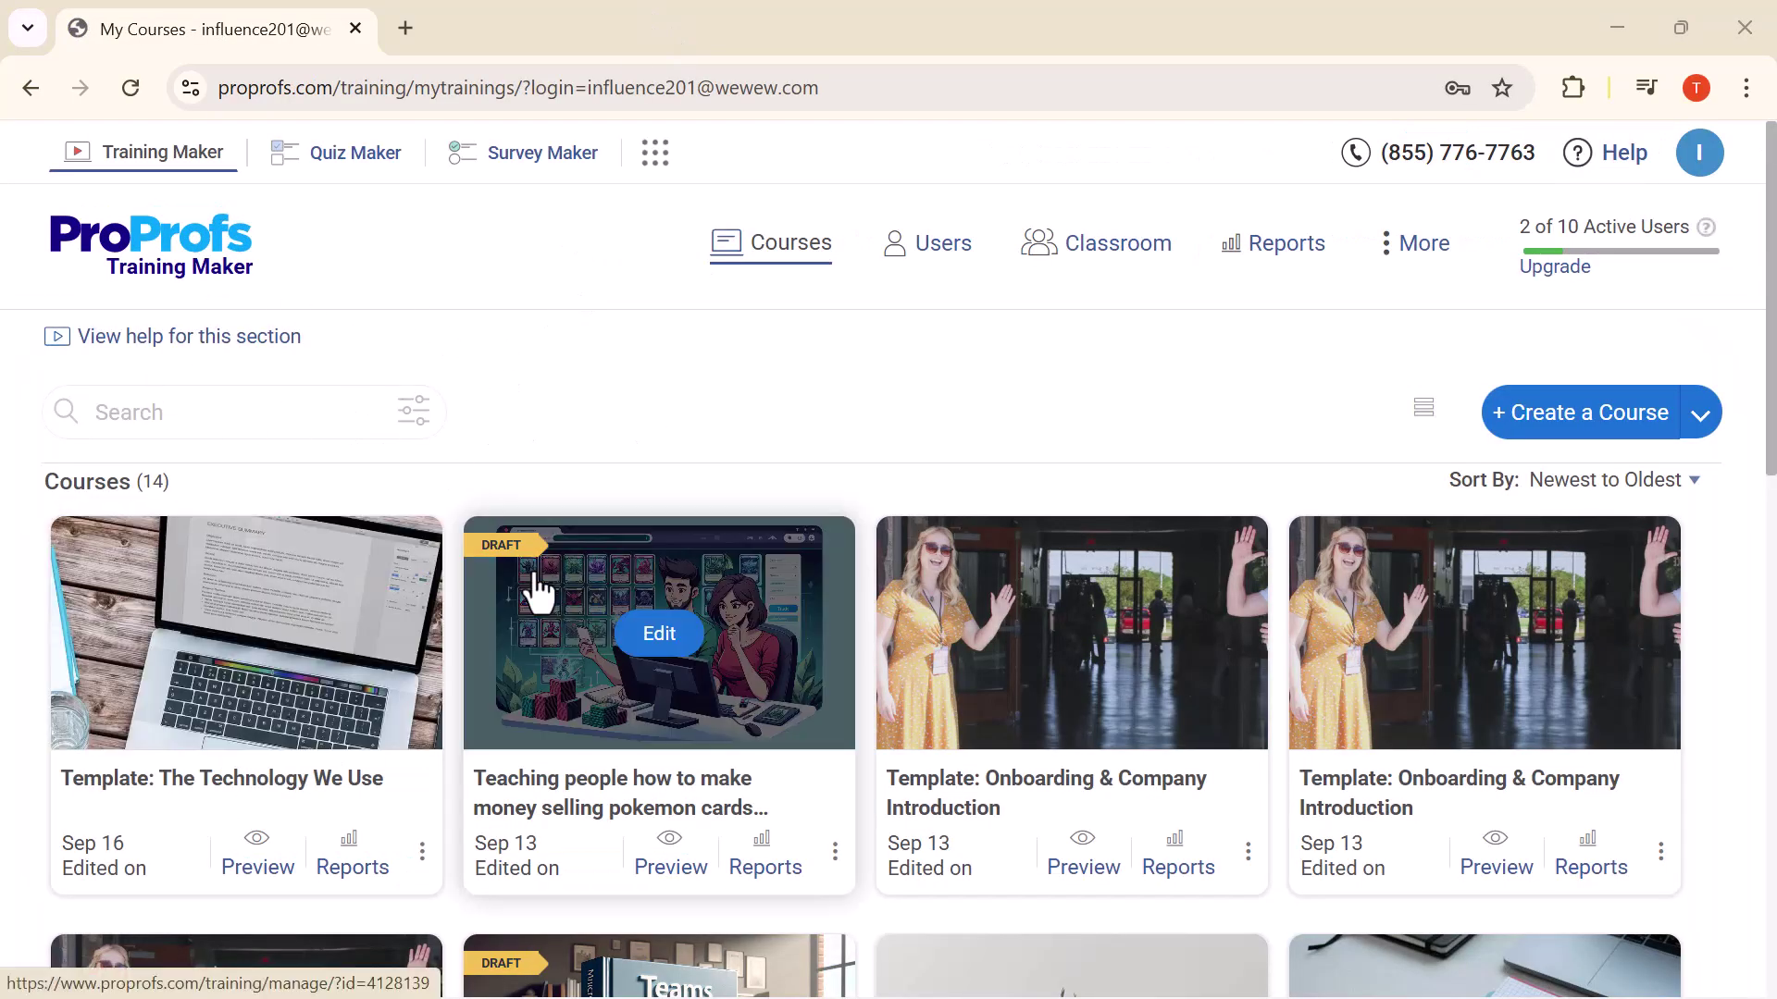
Scroll through the Courses dashboard's 14 existing courses and return to the top
scroll(537, 589, down, 3)
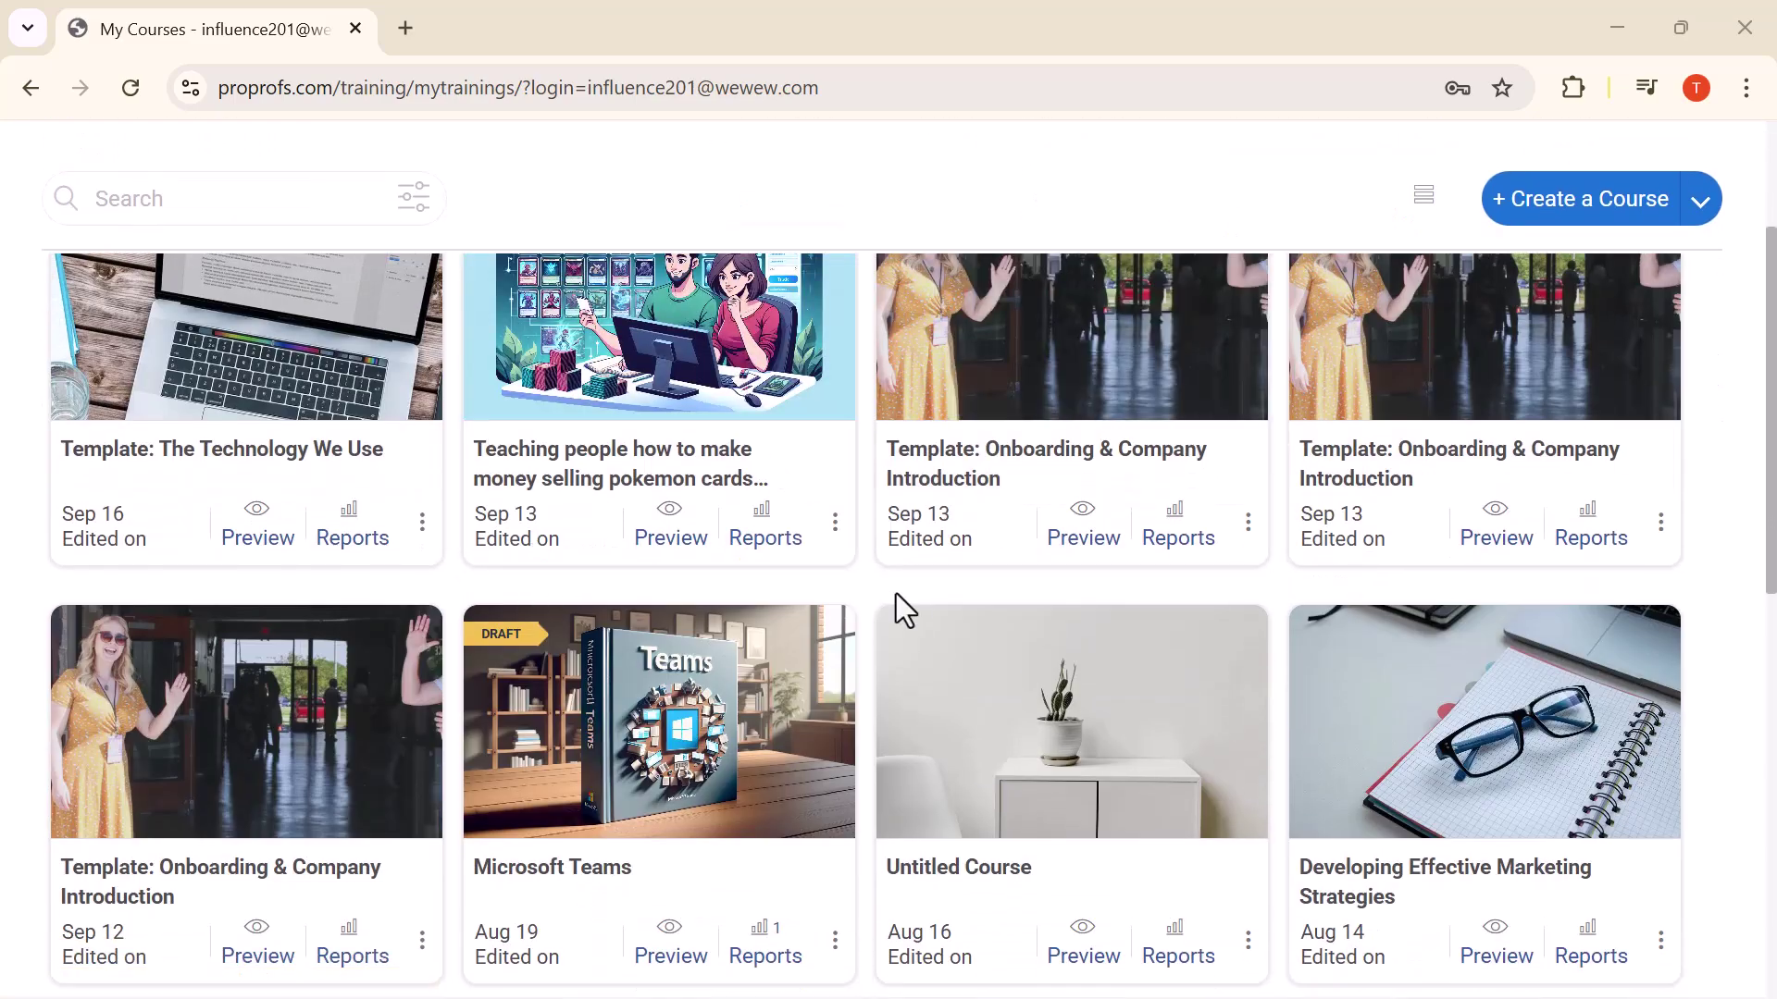
scroll(896, 594, down, 2)
scroll(896, 603, down, 6)
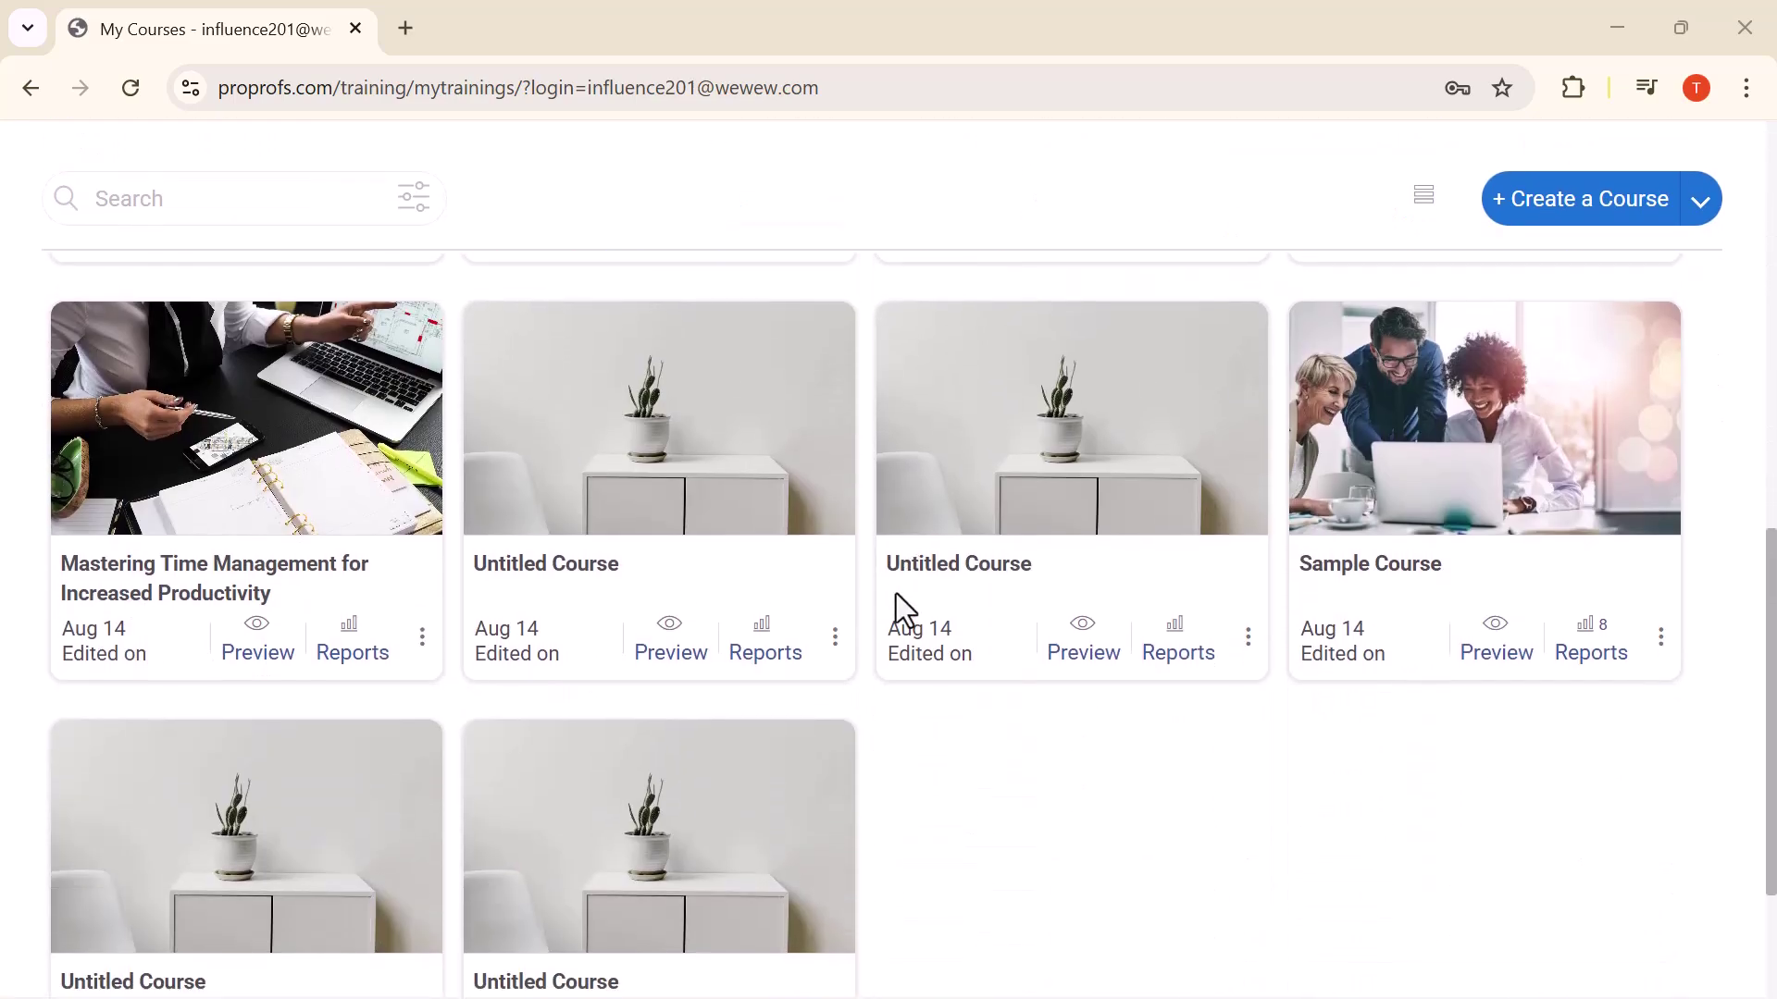
scroll(896, 592, up, 15)
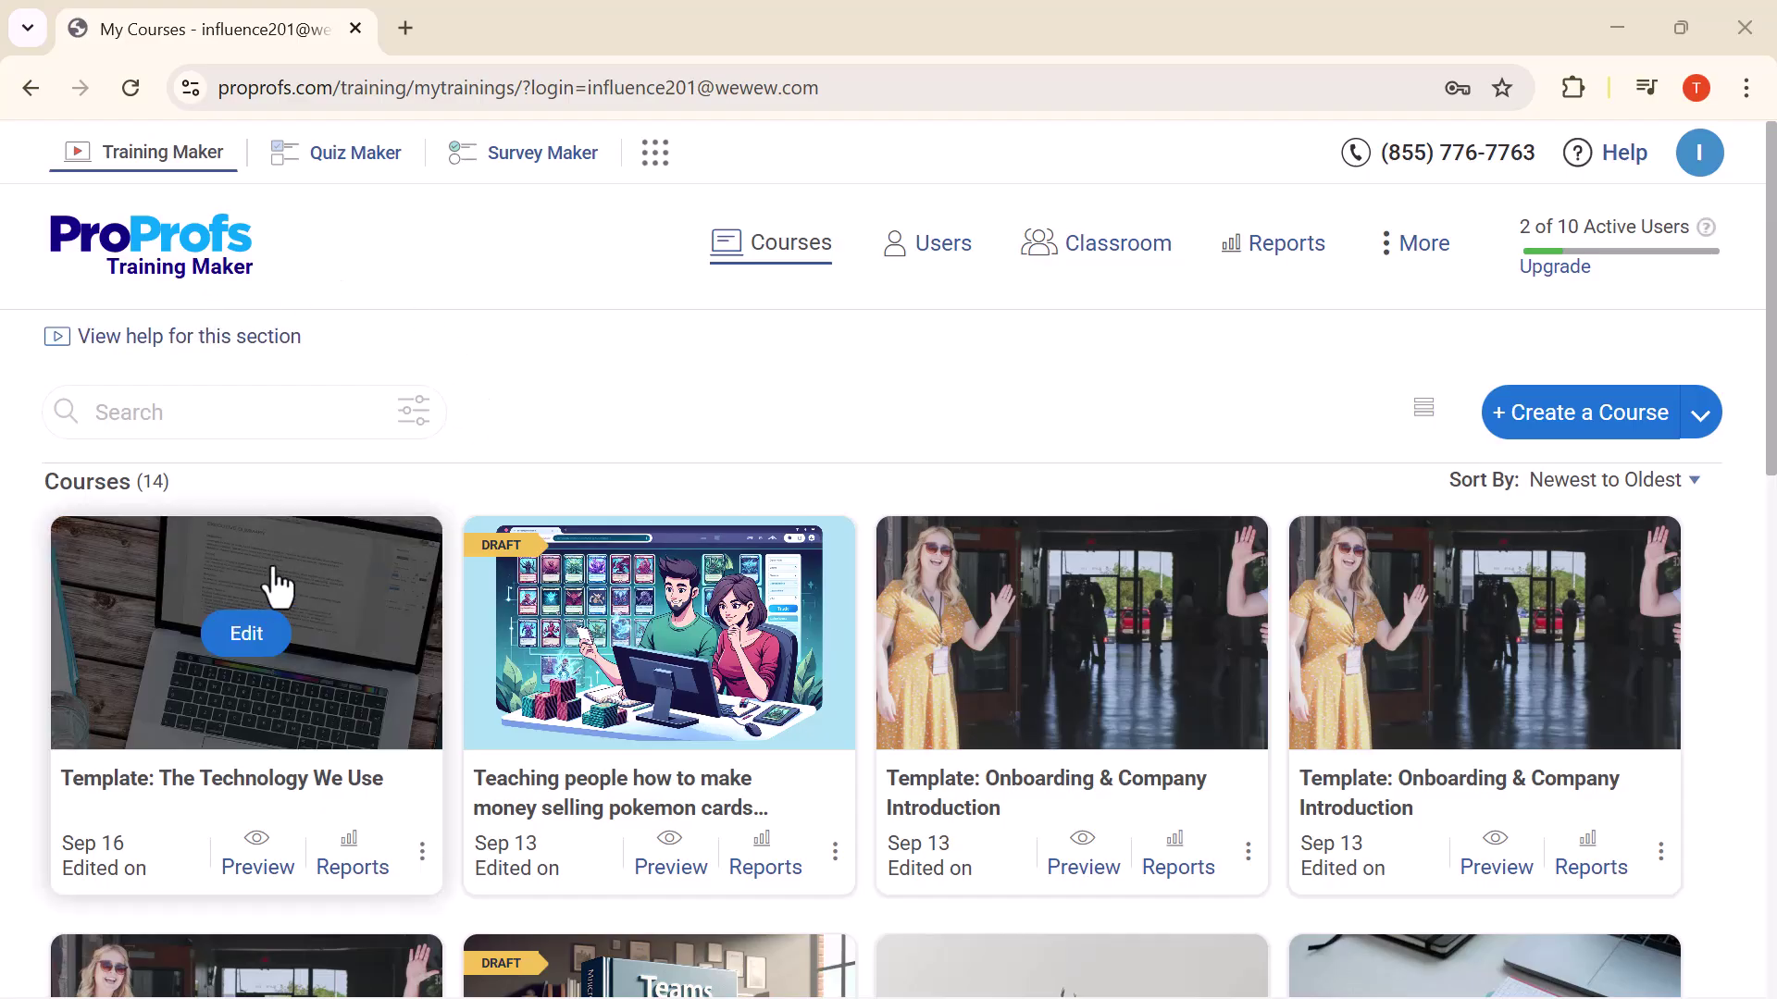
scroll(536, 588, down, 3)
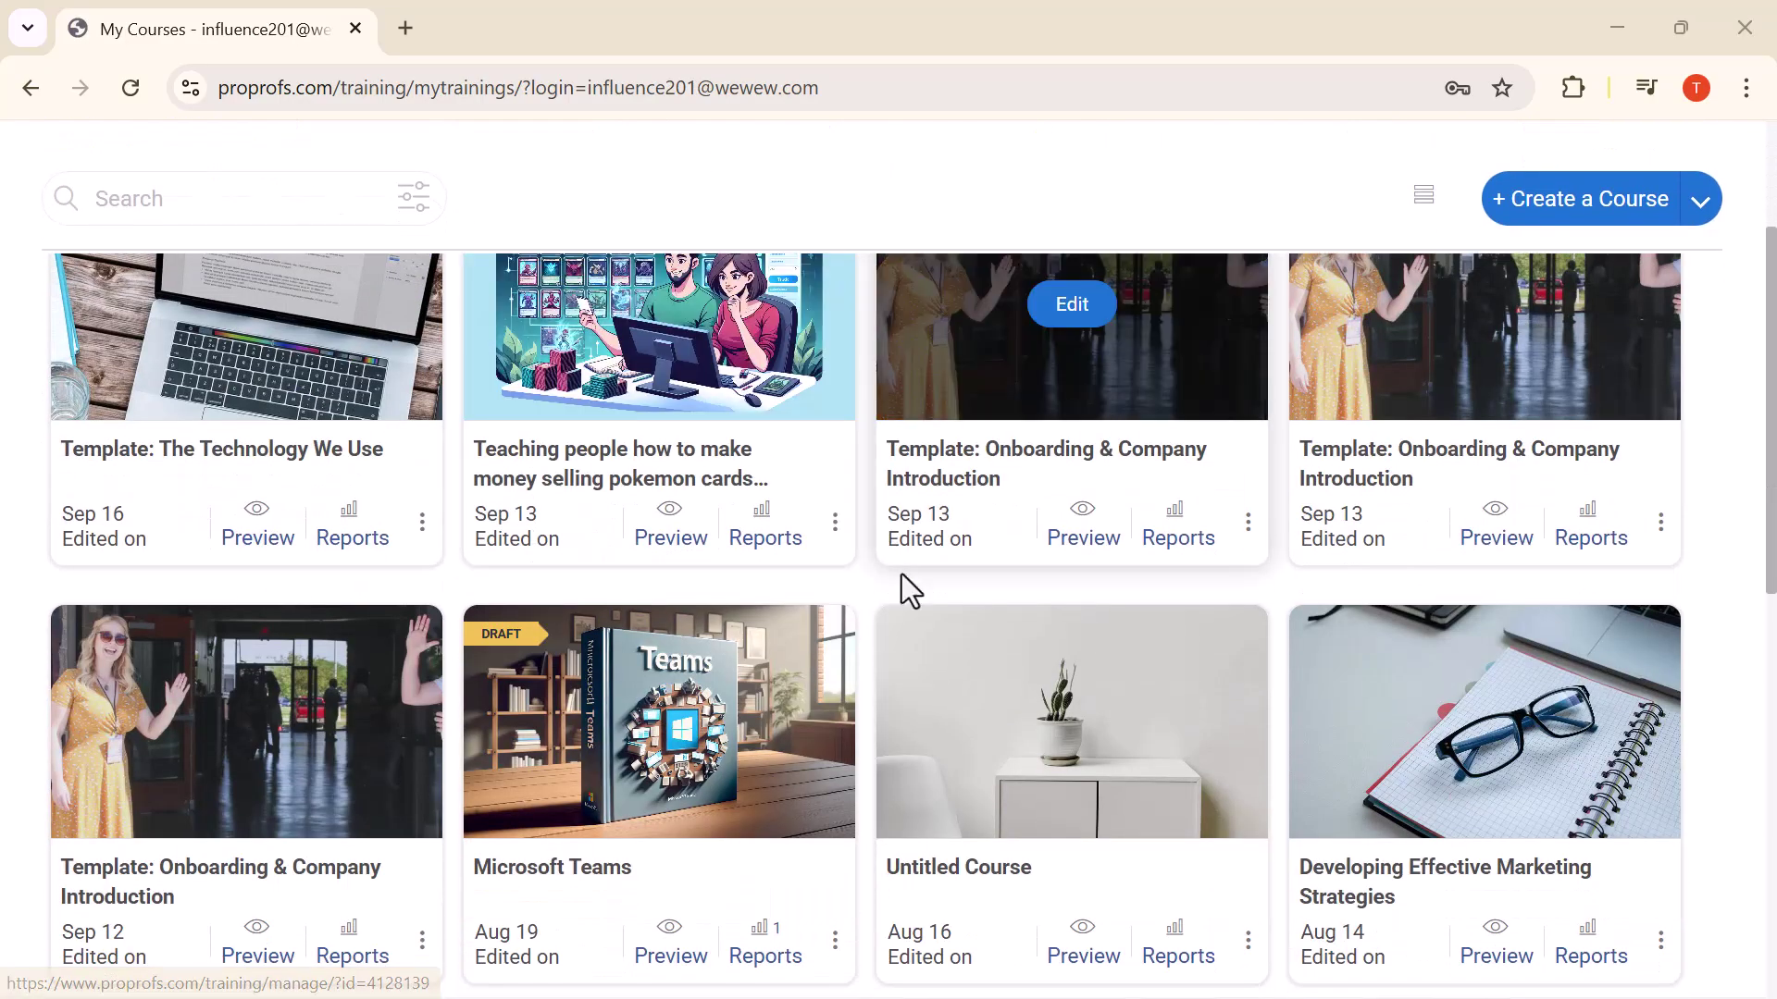
scroll(896, 597, down, 2)
scroll(896, 592, down, 5)
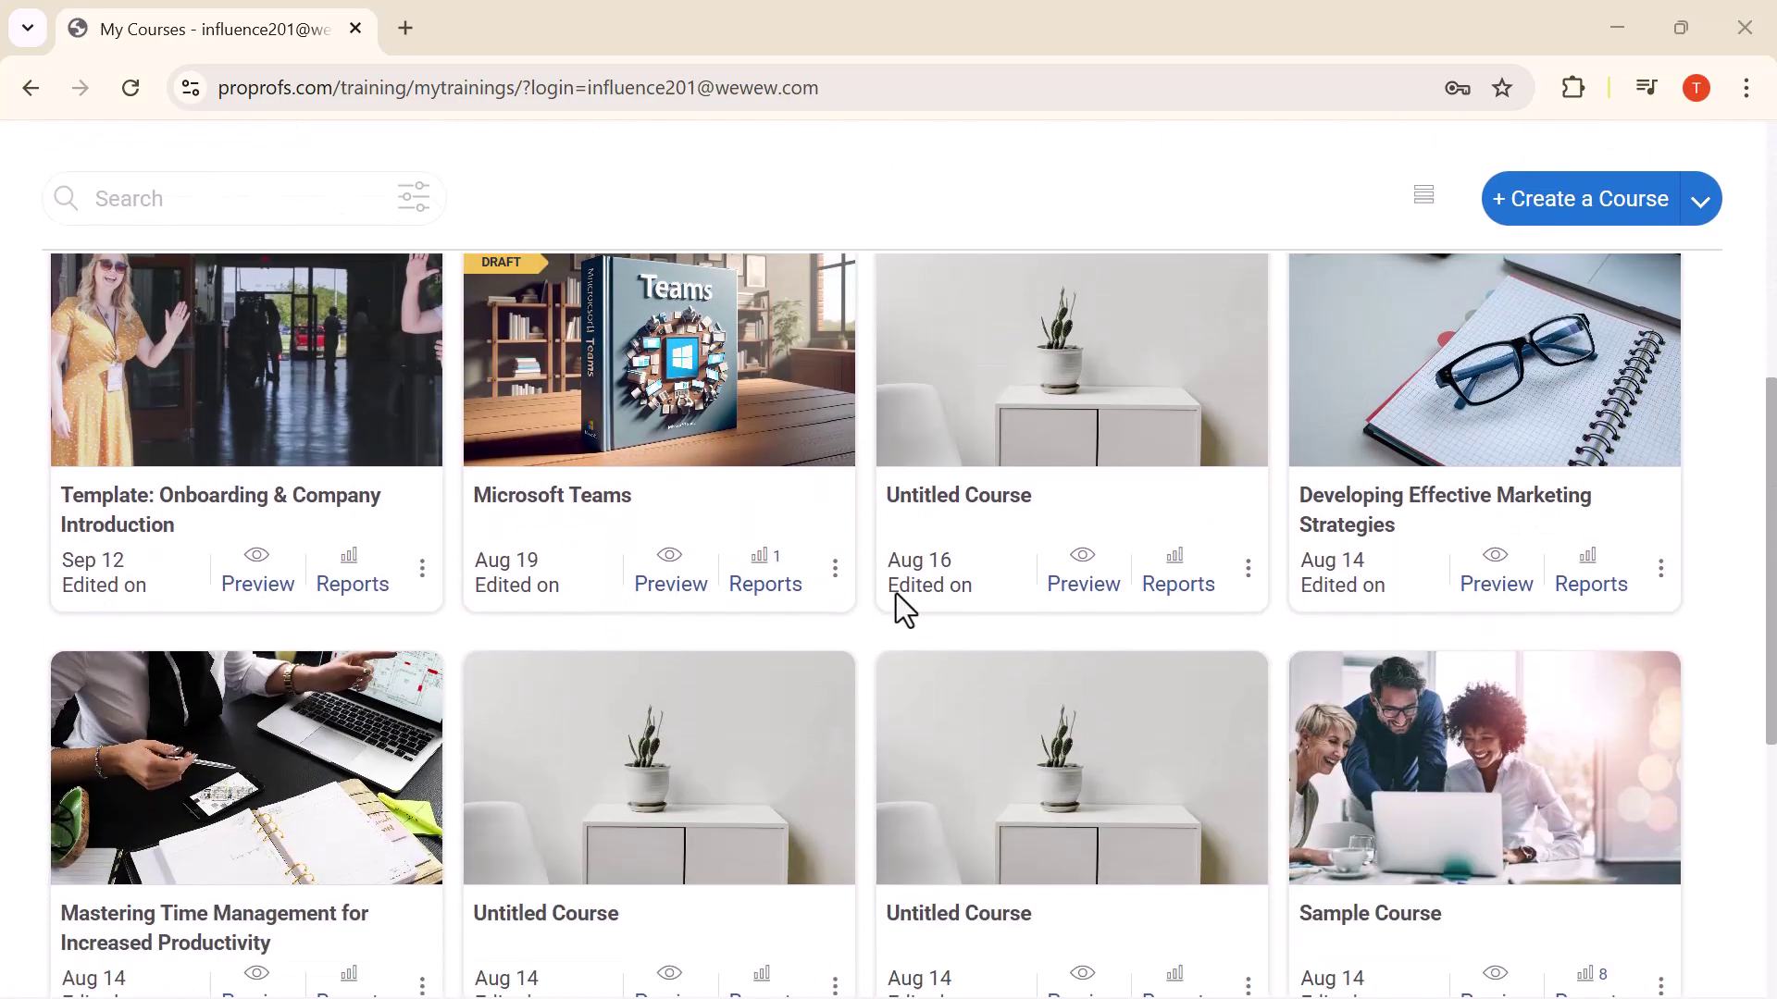
scroll(896, 592, down, 2)
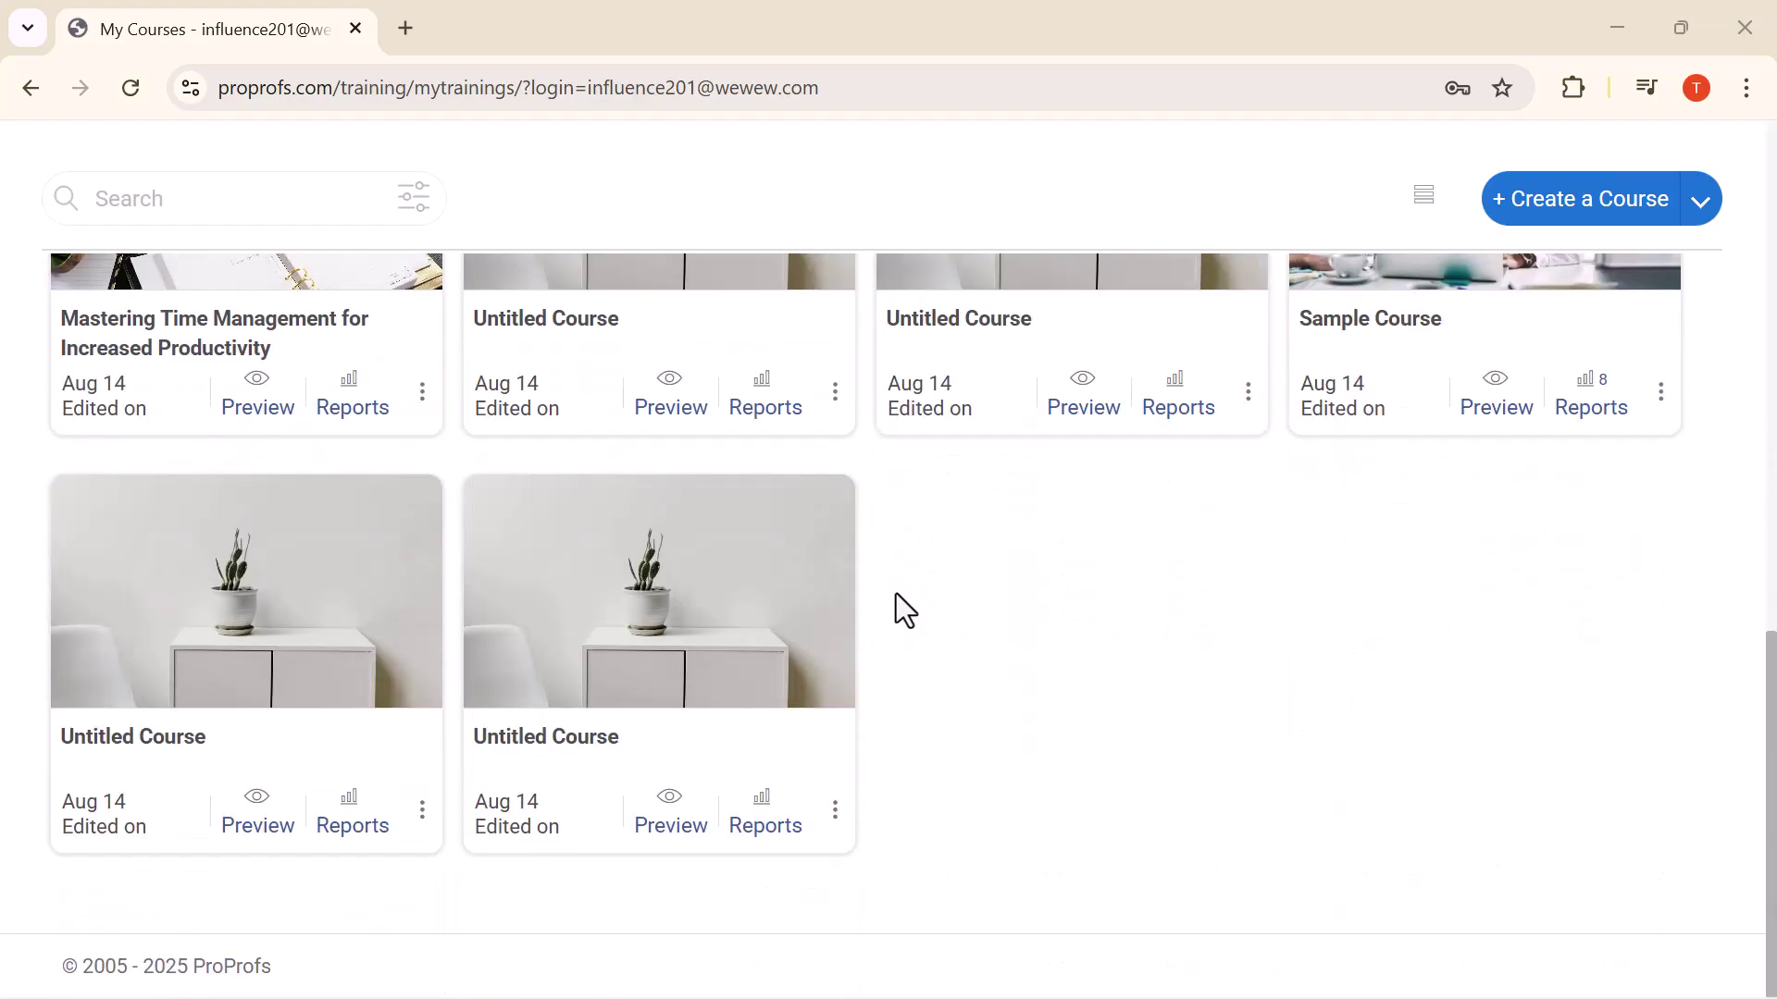
scroll(896, 592, up, 10)
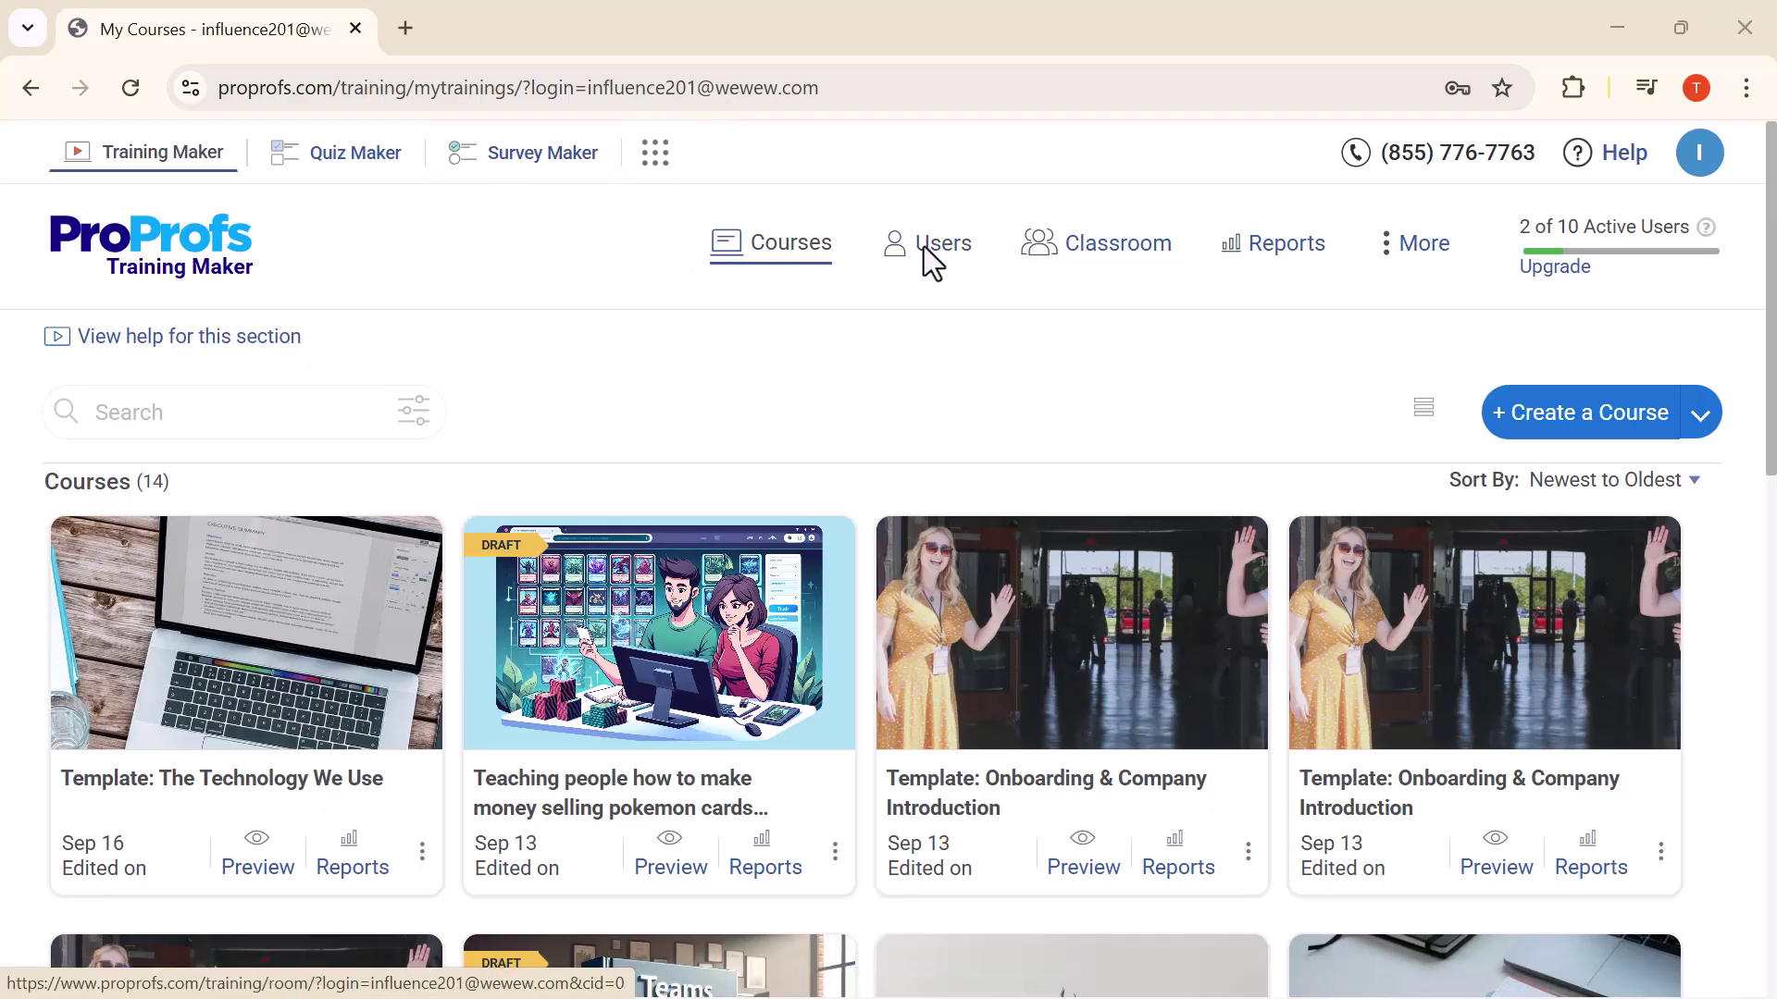
Choose Create Using ProProfs AI from the Create a Course menu
click(1424, 243)
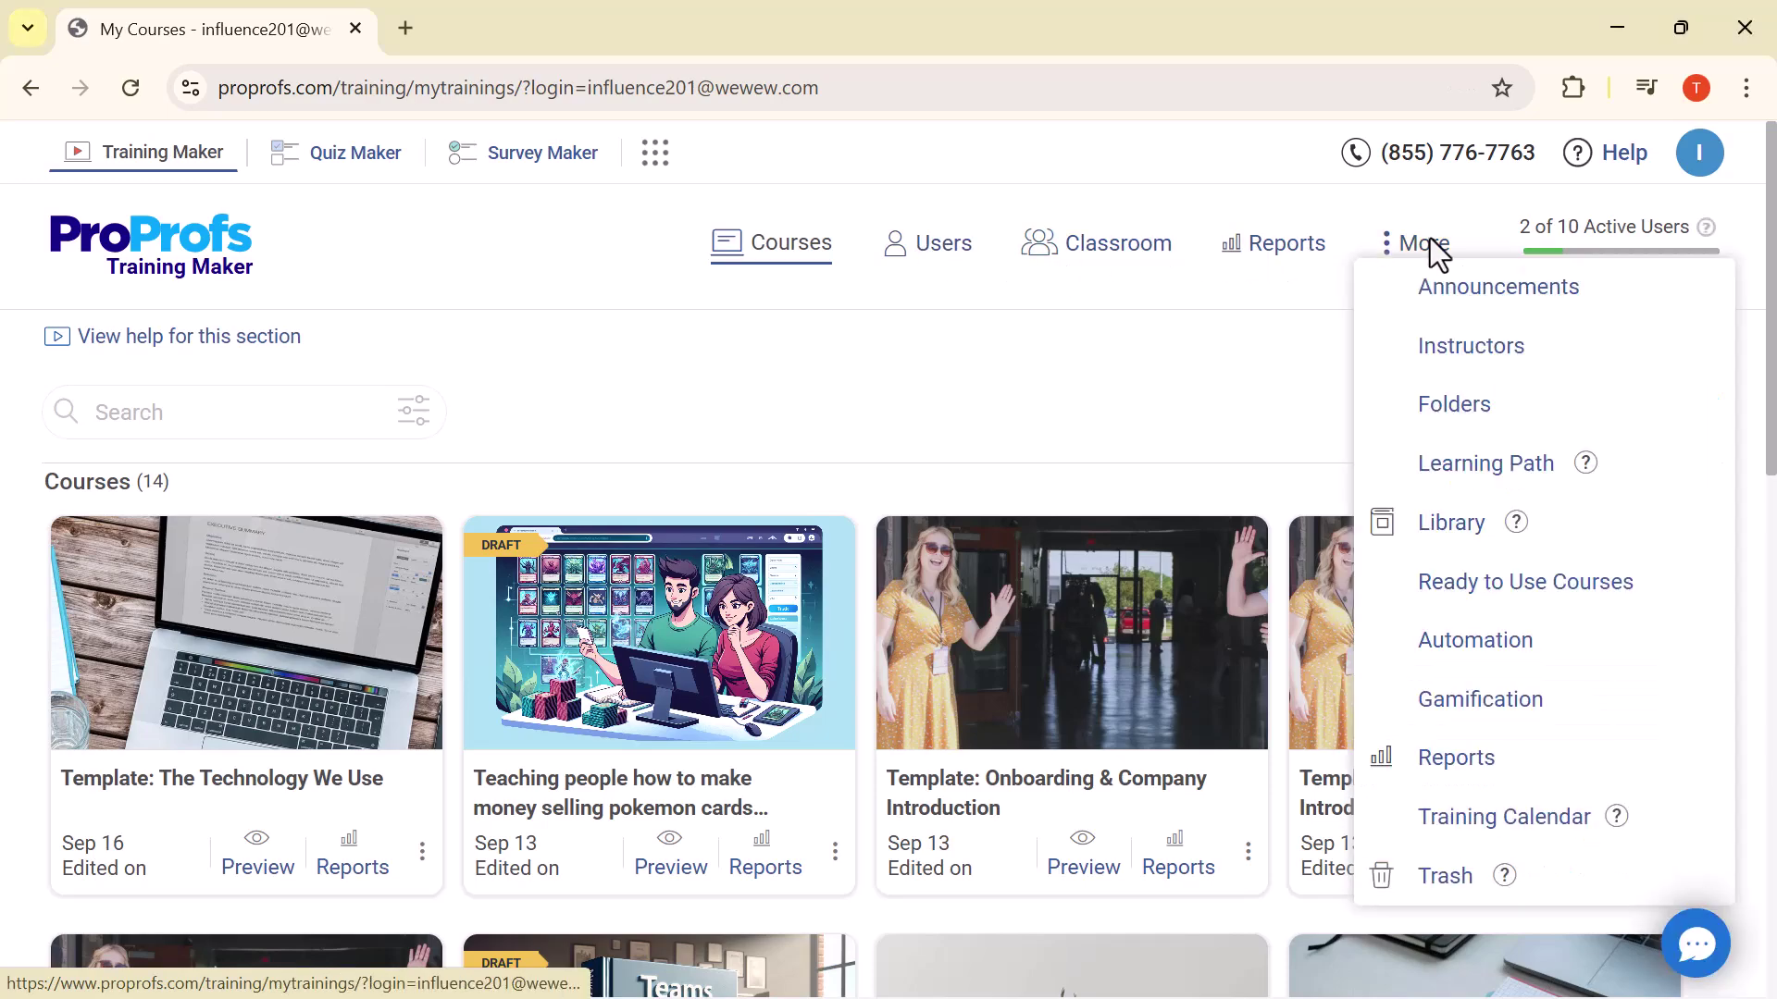
click(1186, 408)
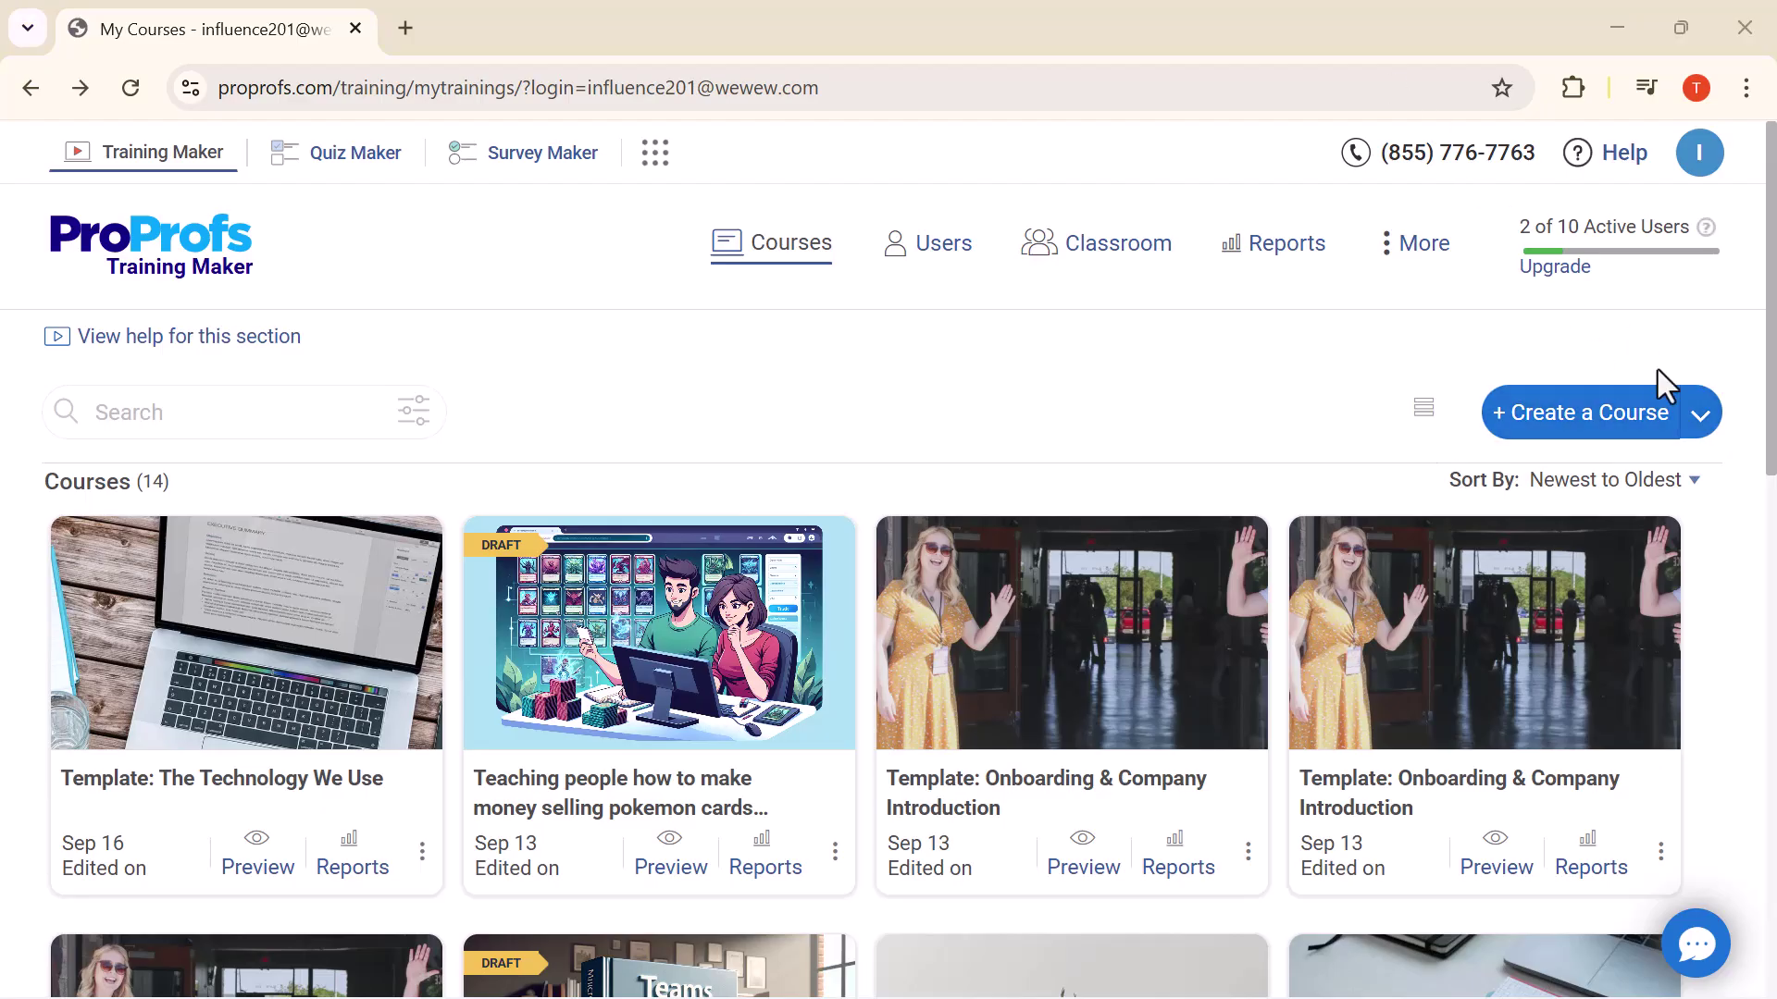
click(1702, 416)
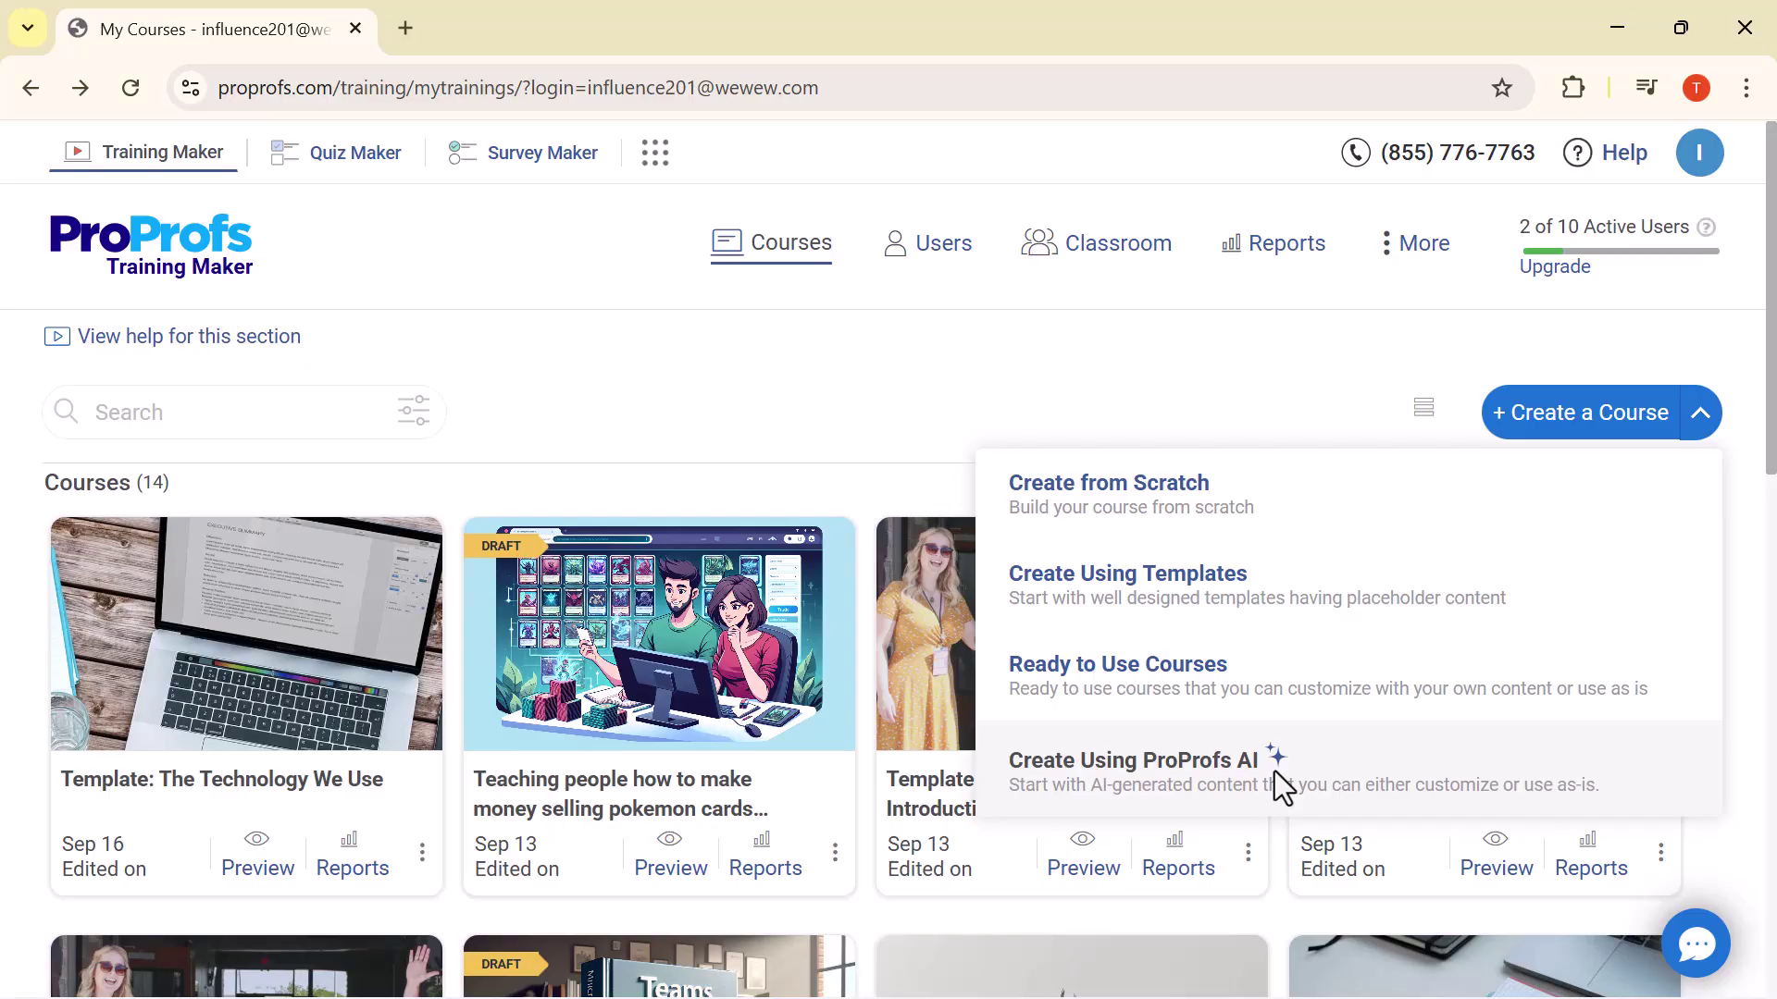
click(1198, 776)
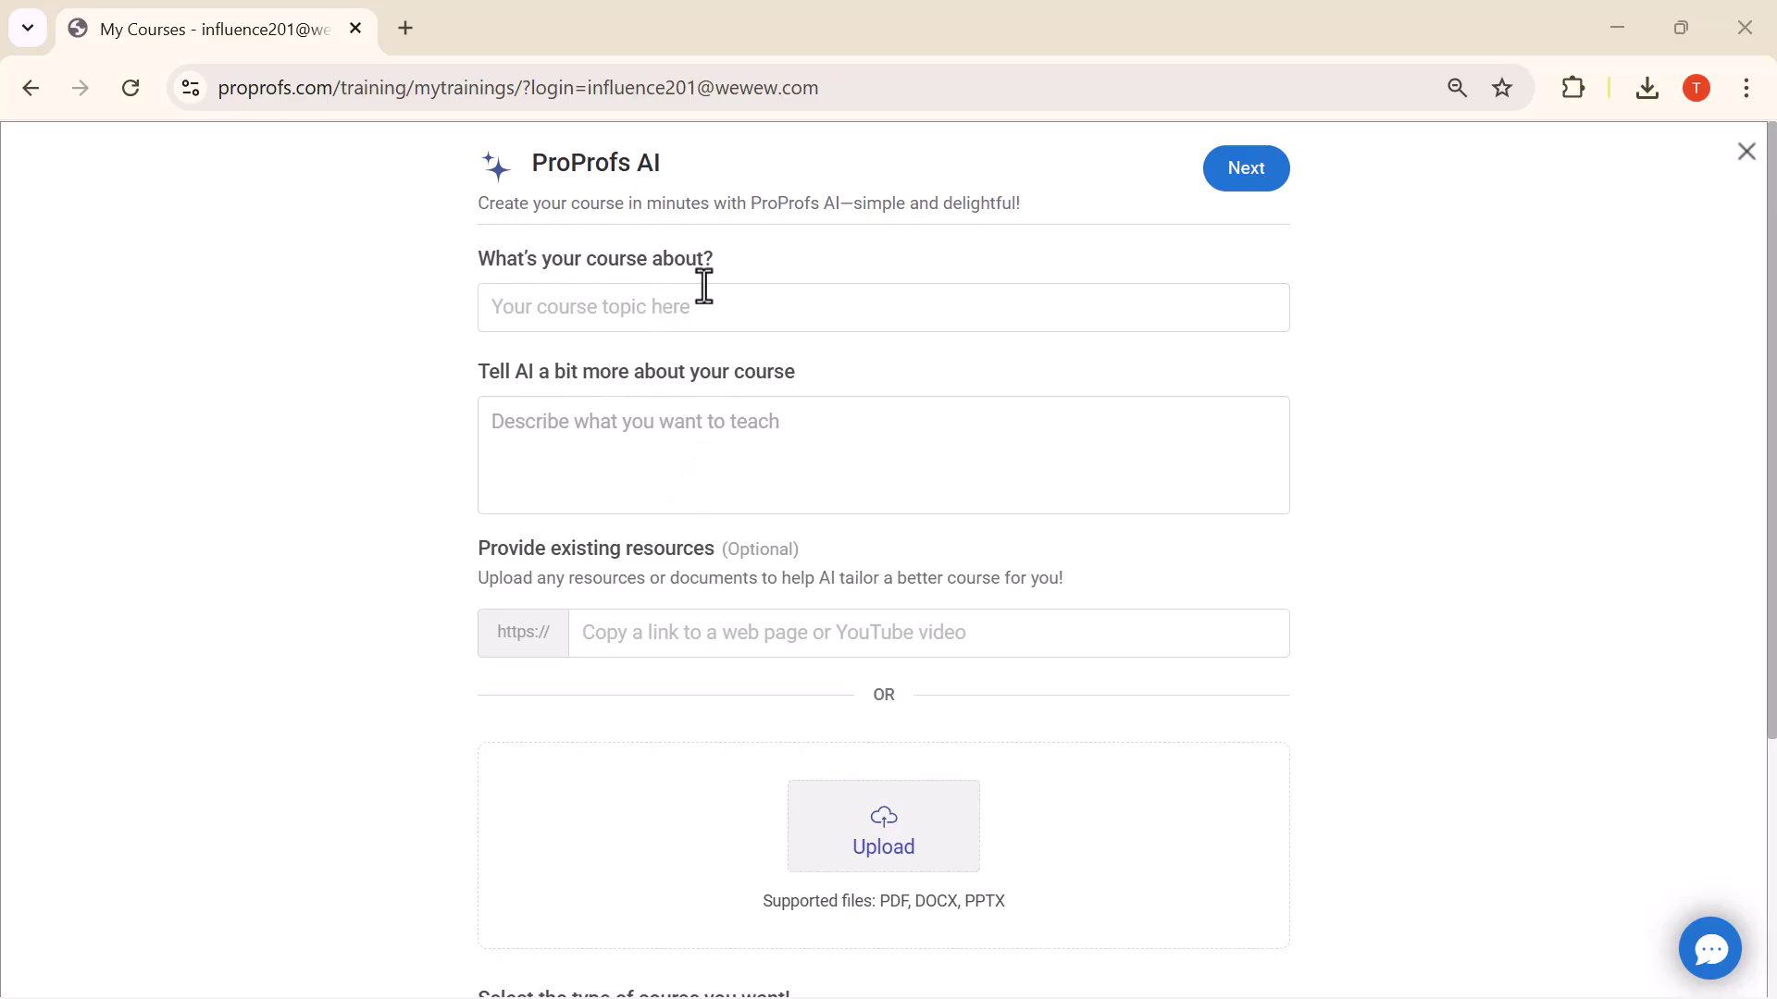
Enter topic 'Employee Onboarding Training', paste the prepared description, keep Short Course, and request the outline
click(632, 312)
text(Employee Onboarding Training)
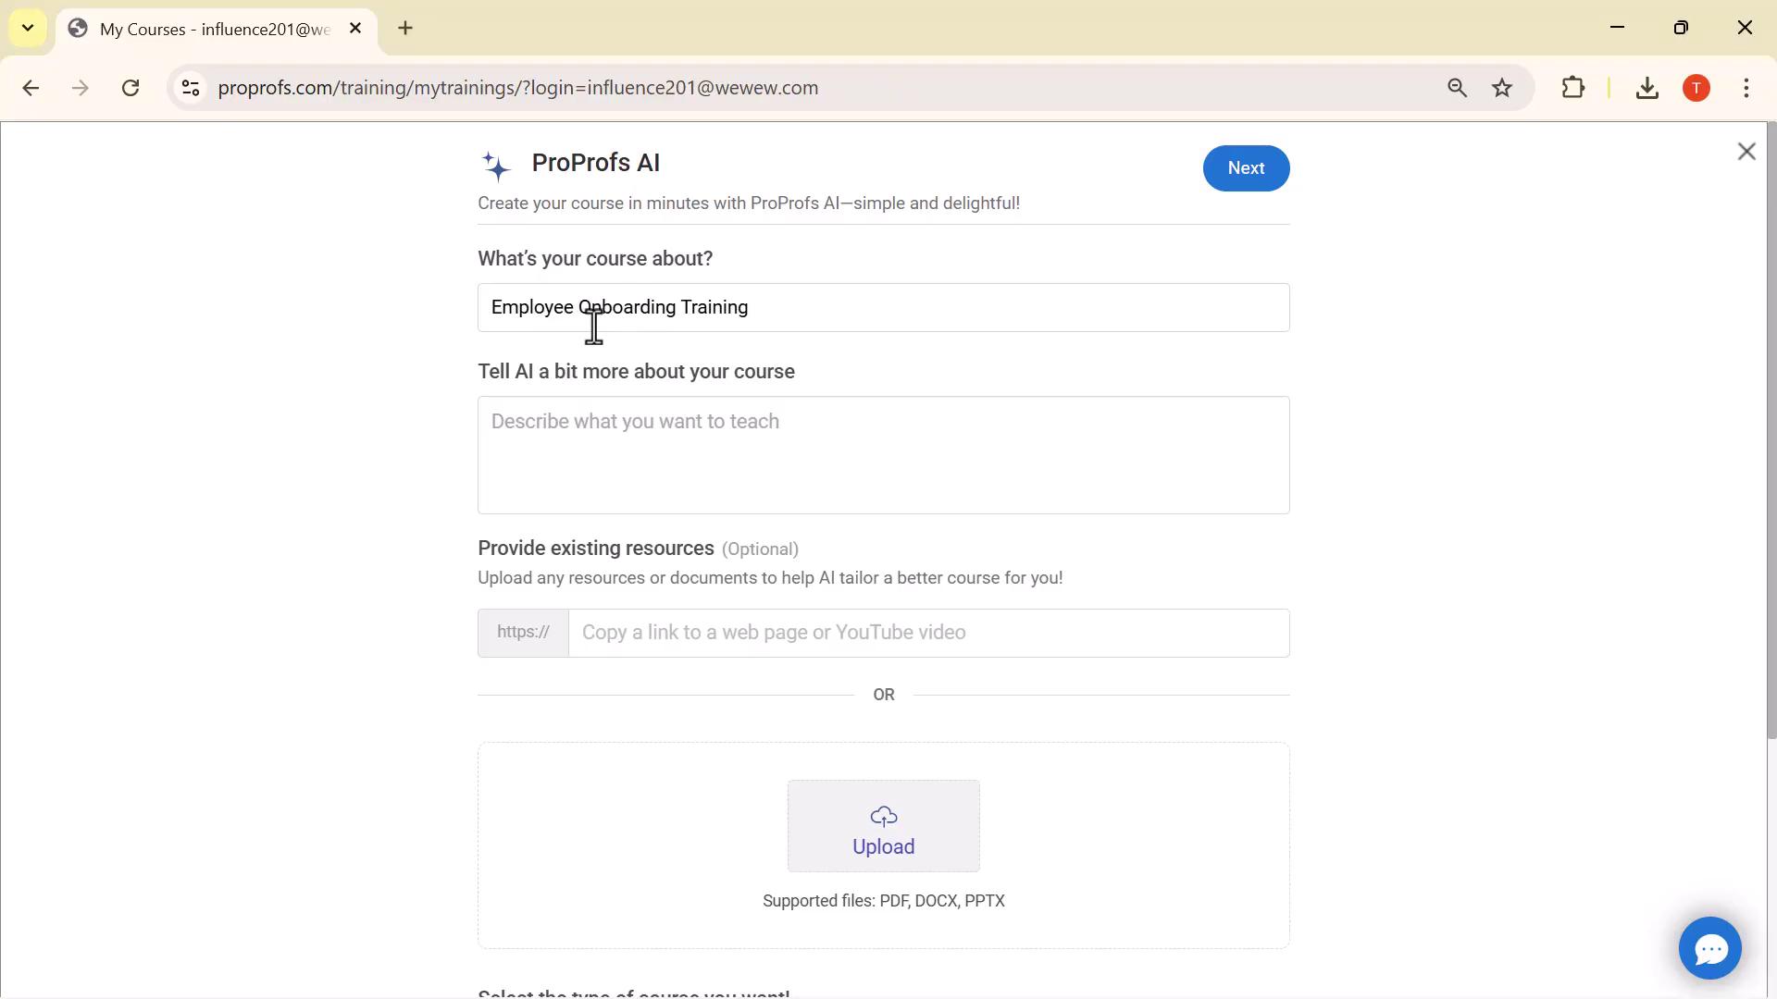
click(635, 464)
click(629, 434)
key(ctrl+v)
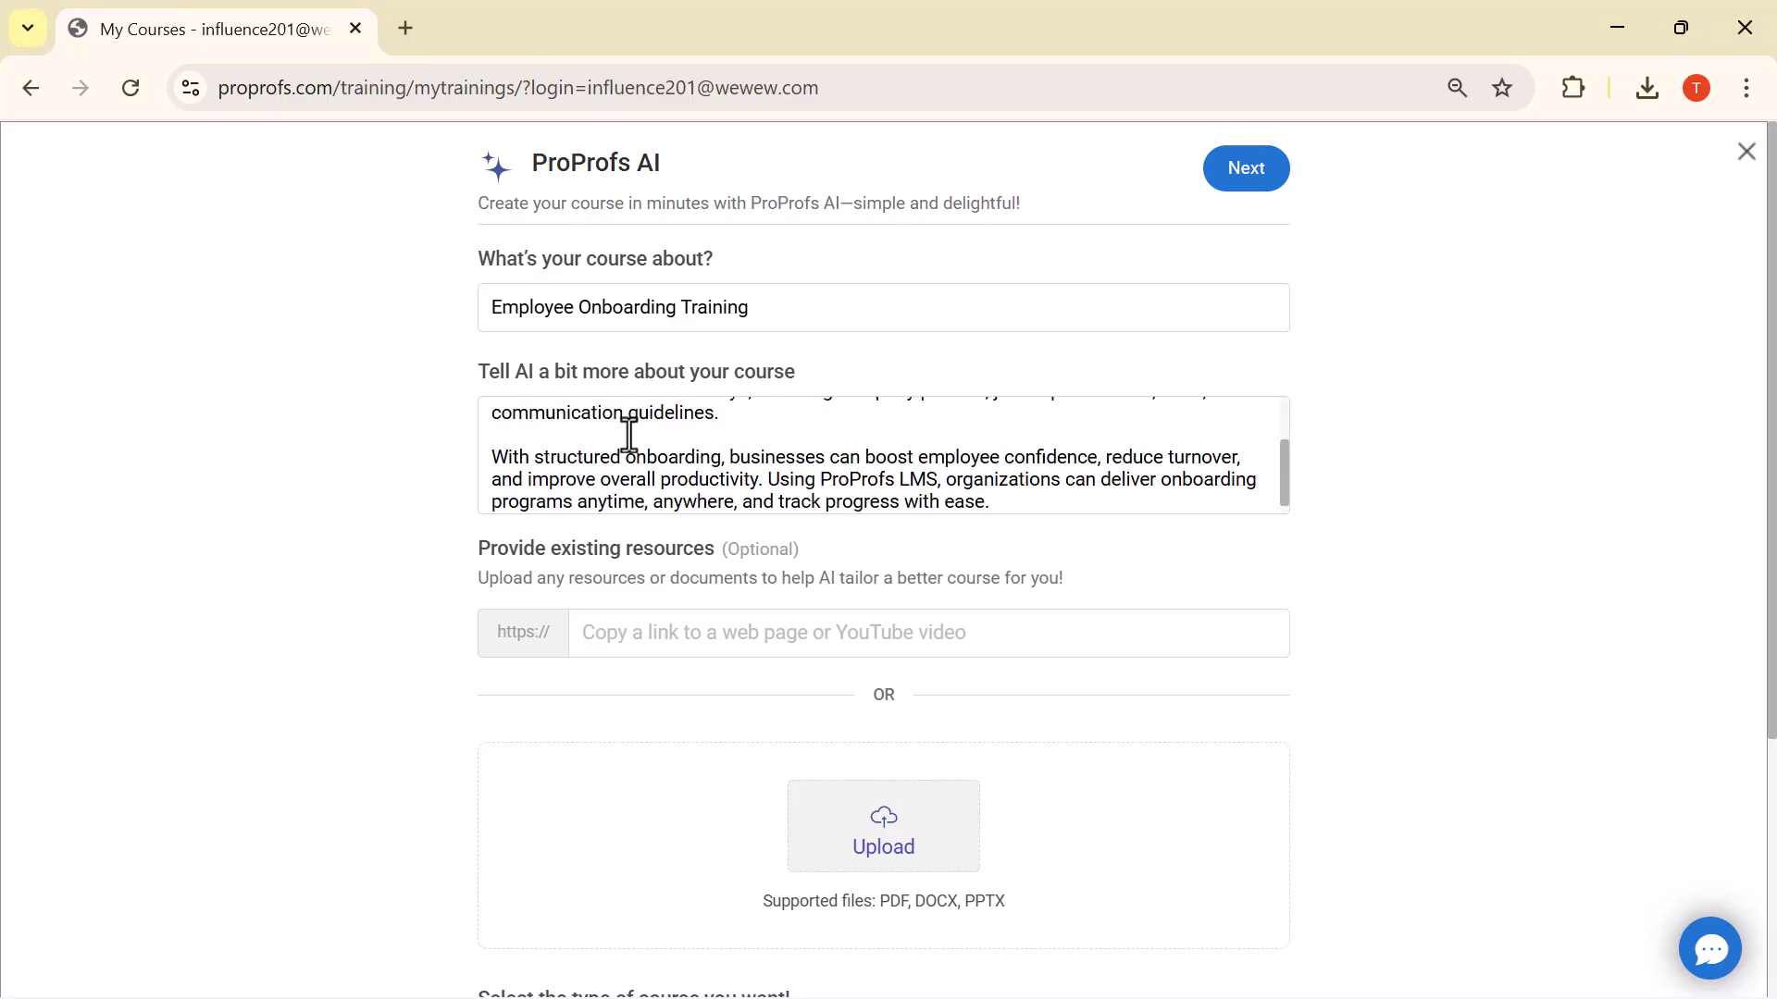
scroll(629, 435, up, 2)
scroll(629, 435, down, 2)
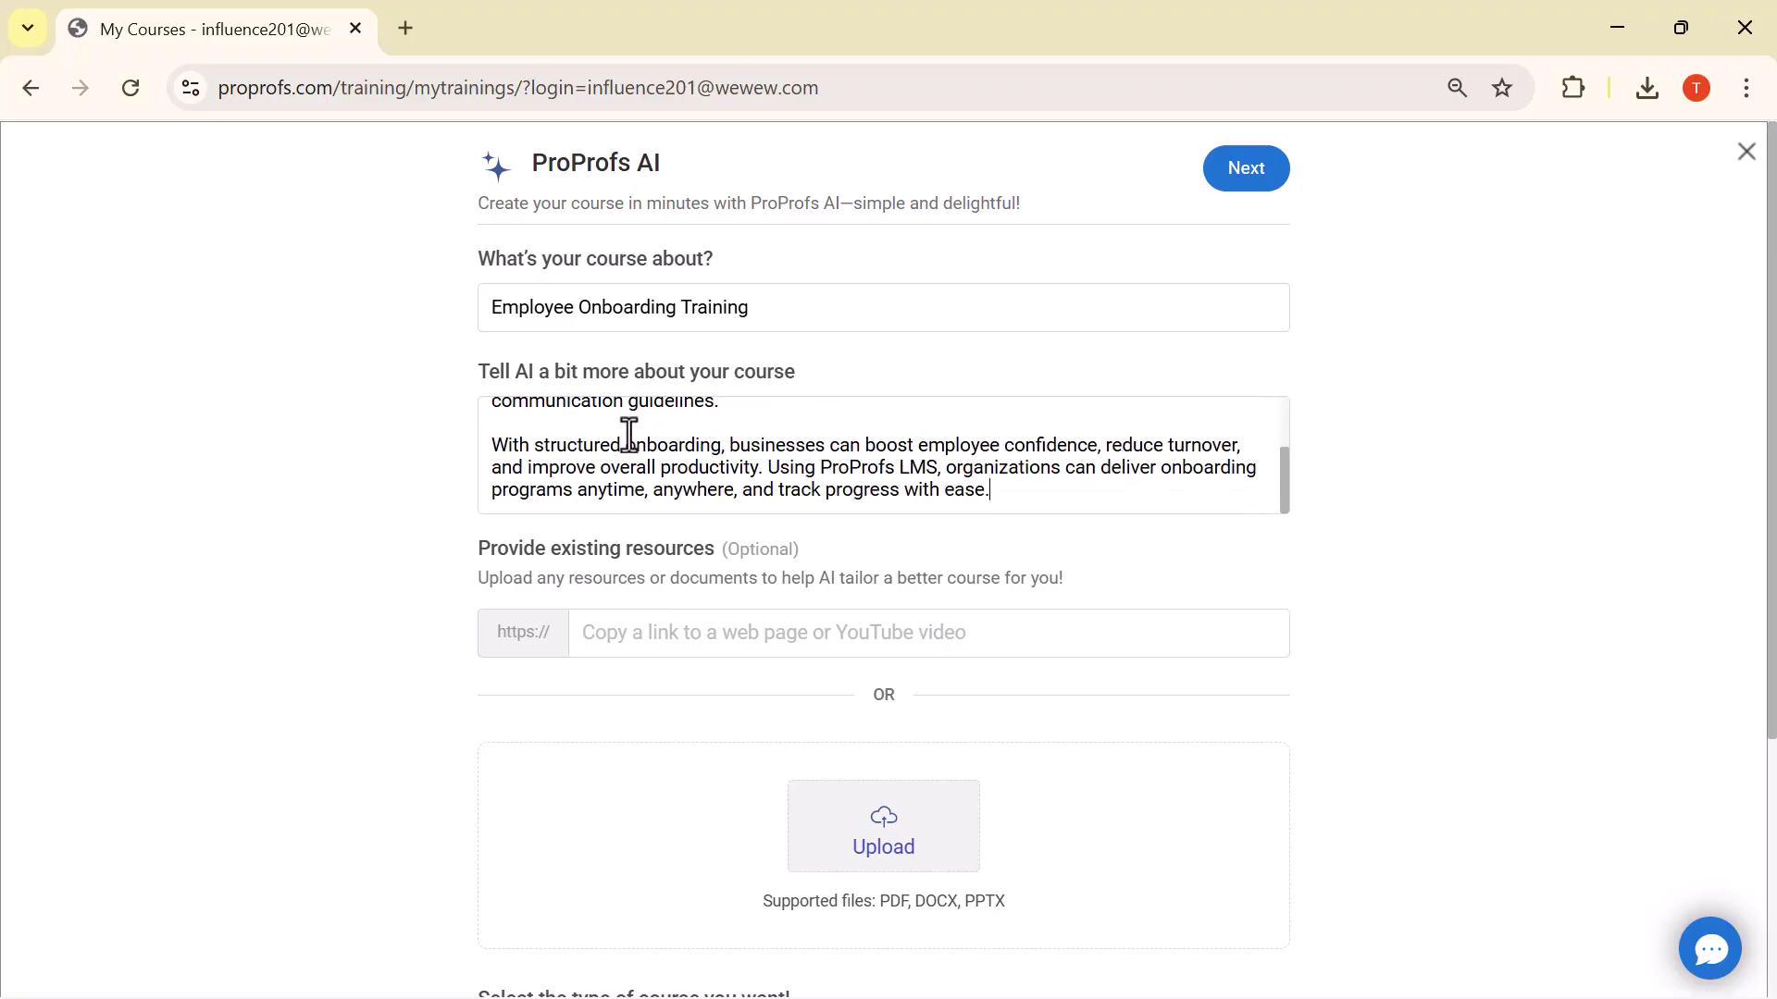
scroll(629, 434, up, 2)
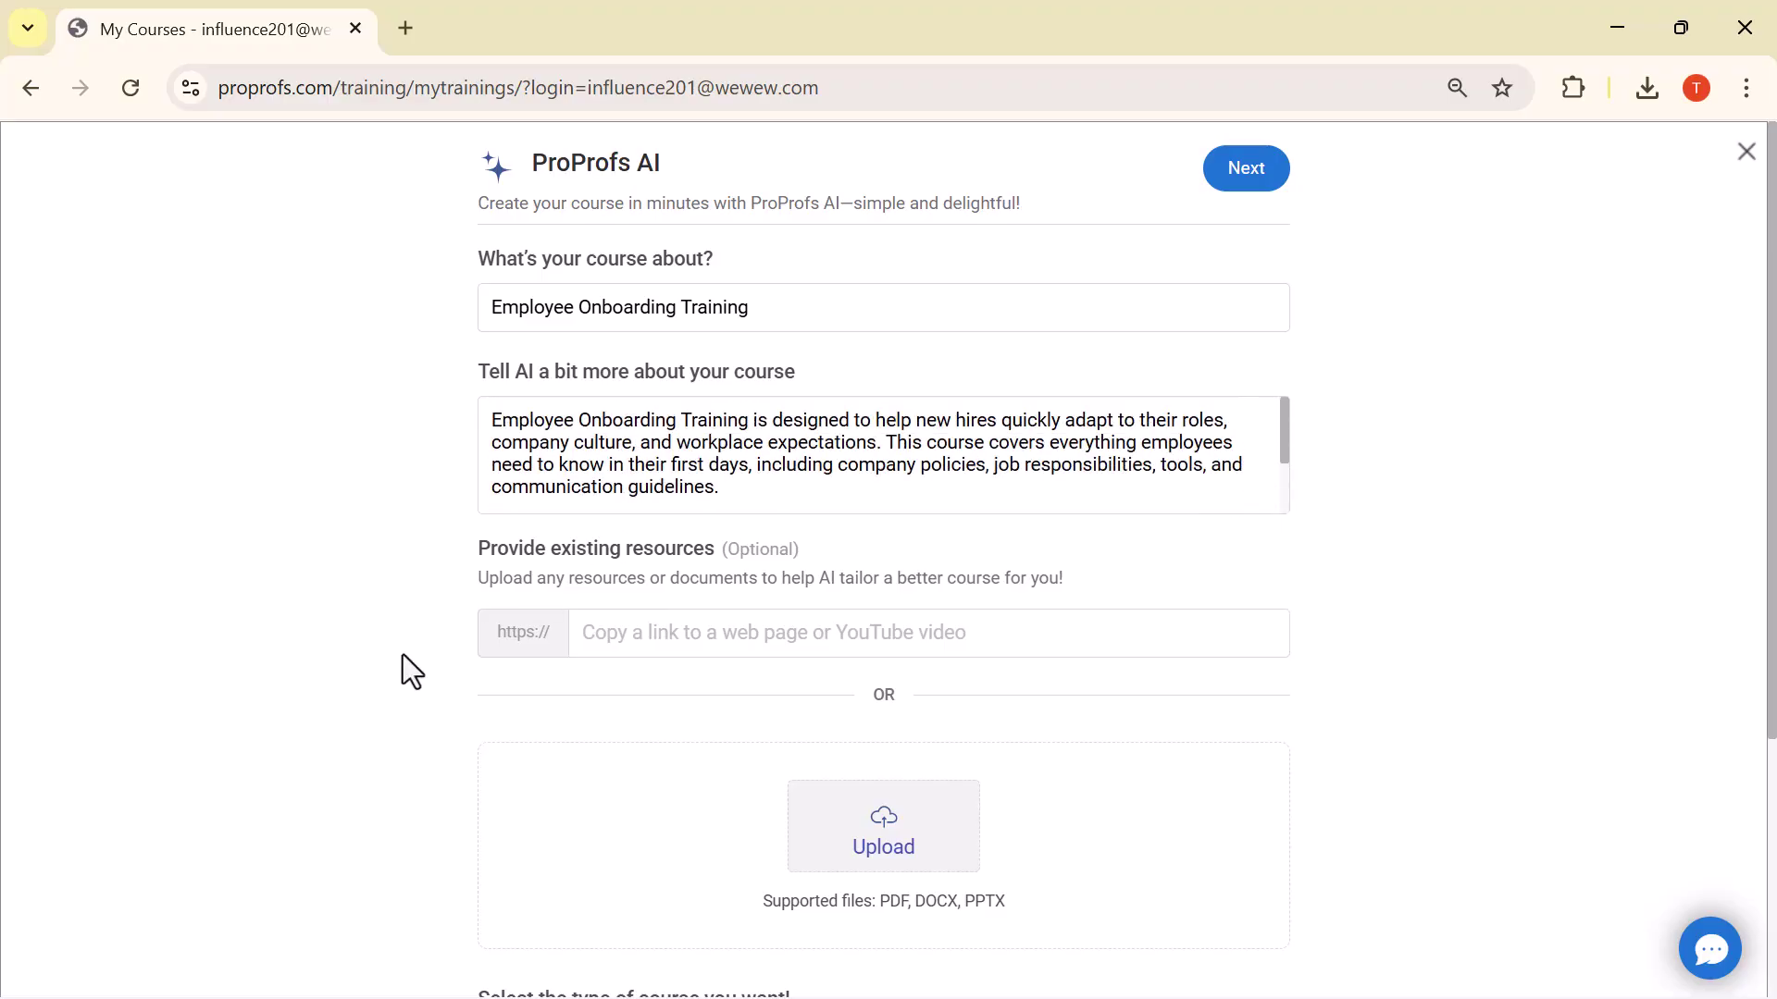
scroll(405, 666, down, 1)
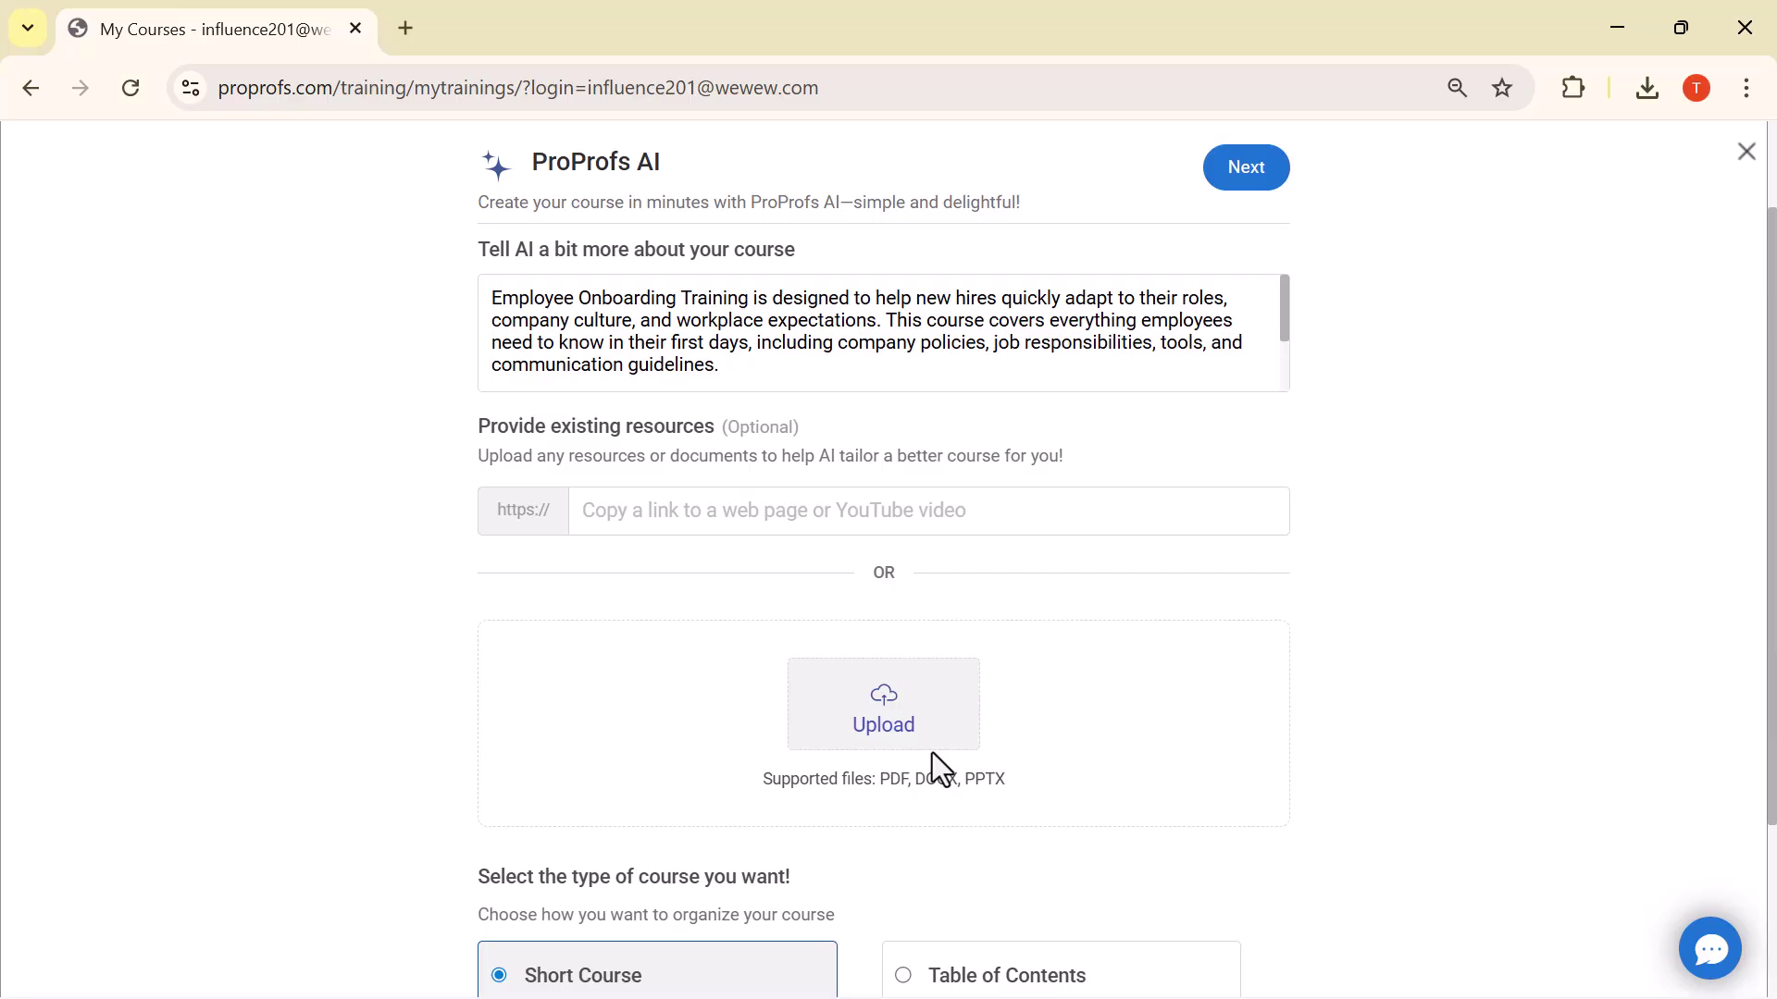
scroll(932, 755, down, 3)
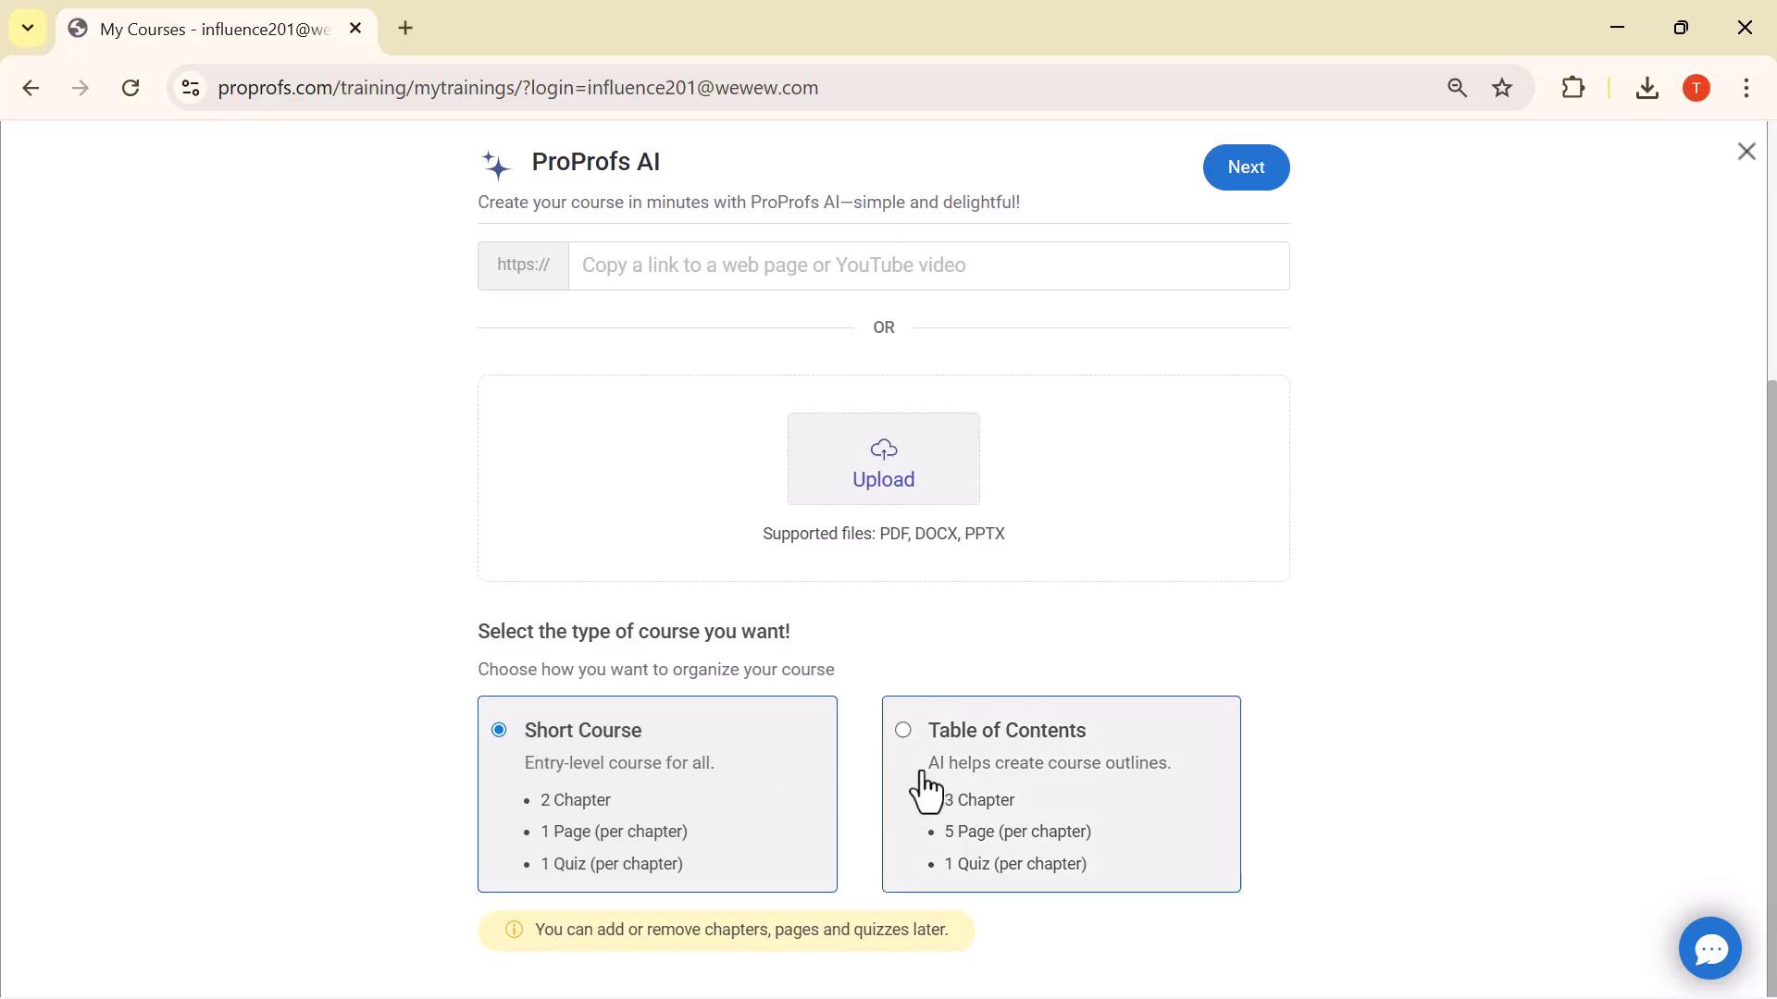
scroll(1087, 504, up, 4)
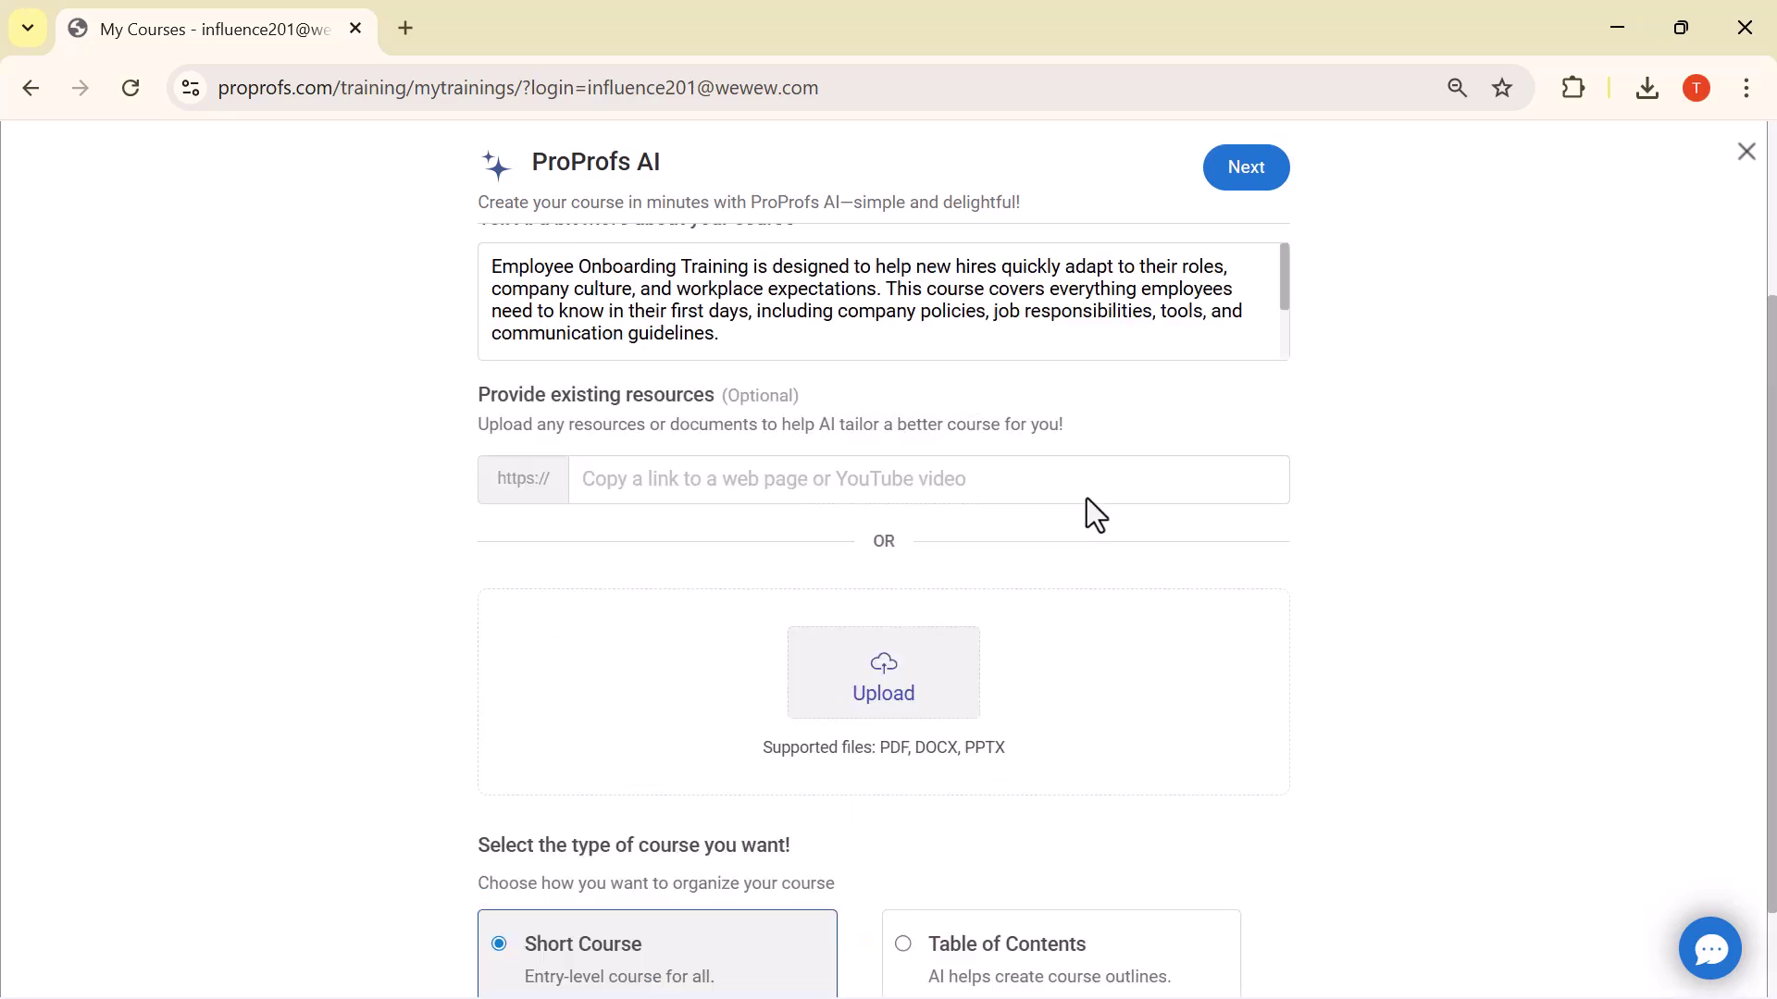
click(1270, 180)
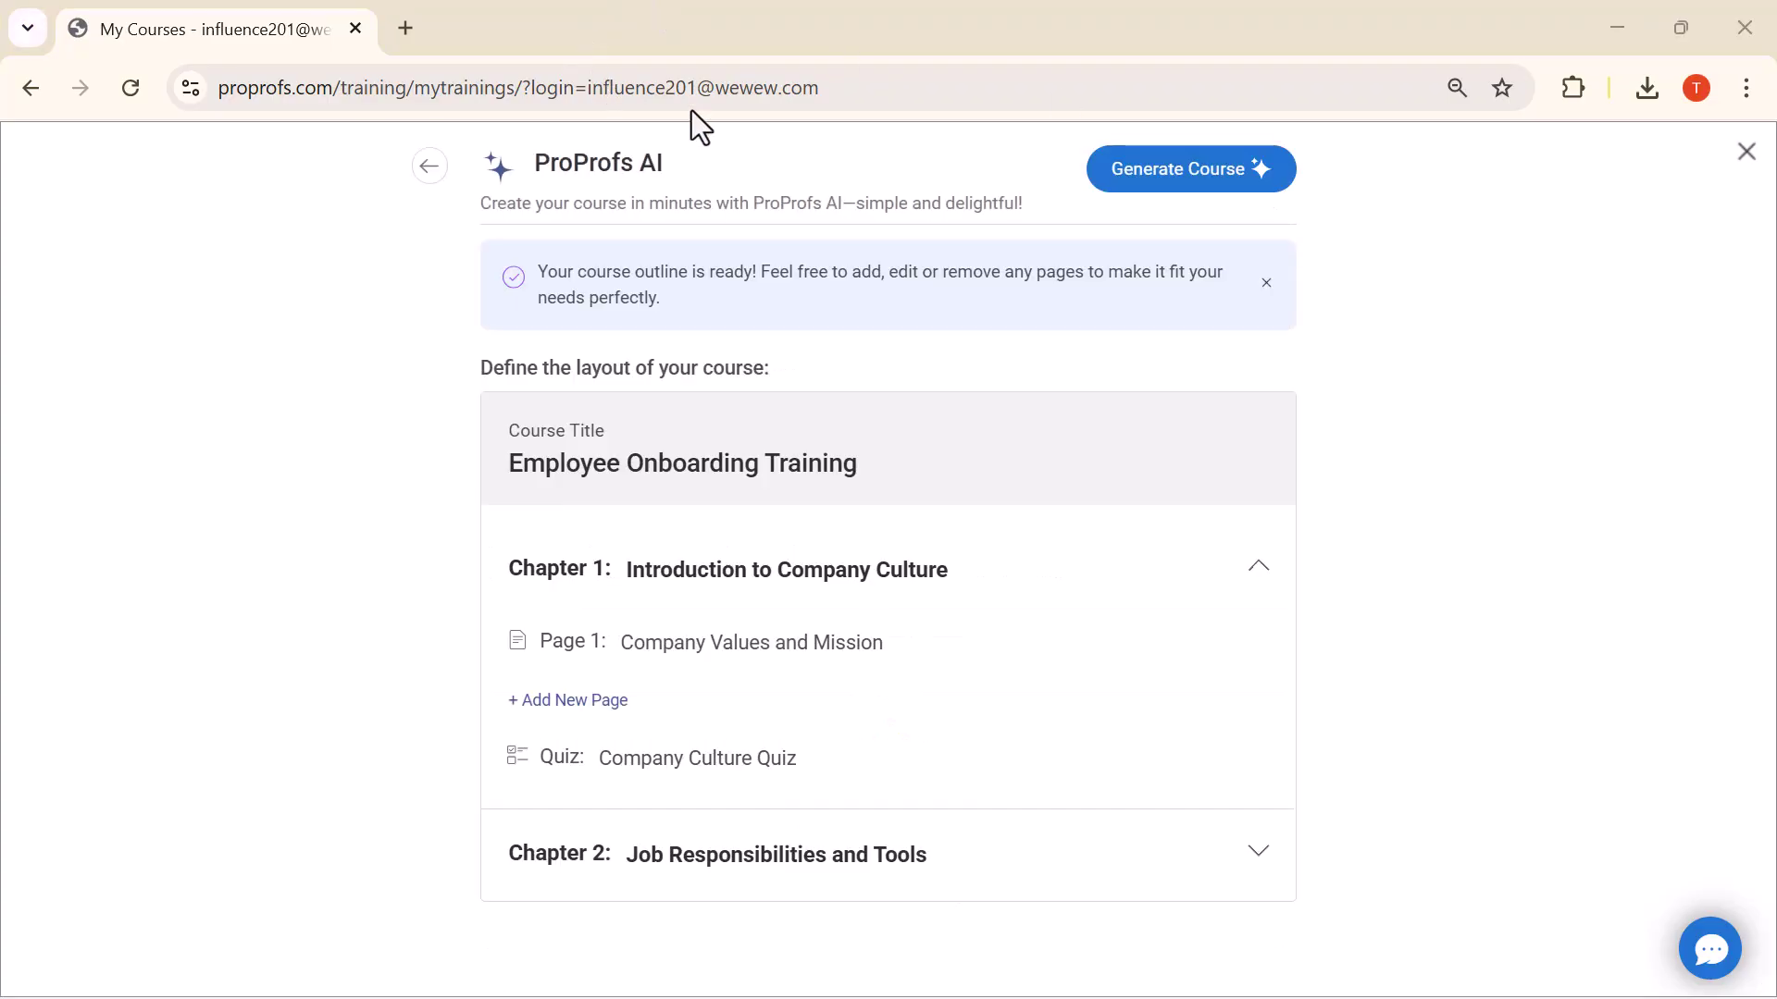
Generate the Employee Onboarding Training course and go back to the Courses dashboard
click(1166, 180)
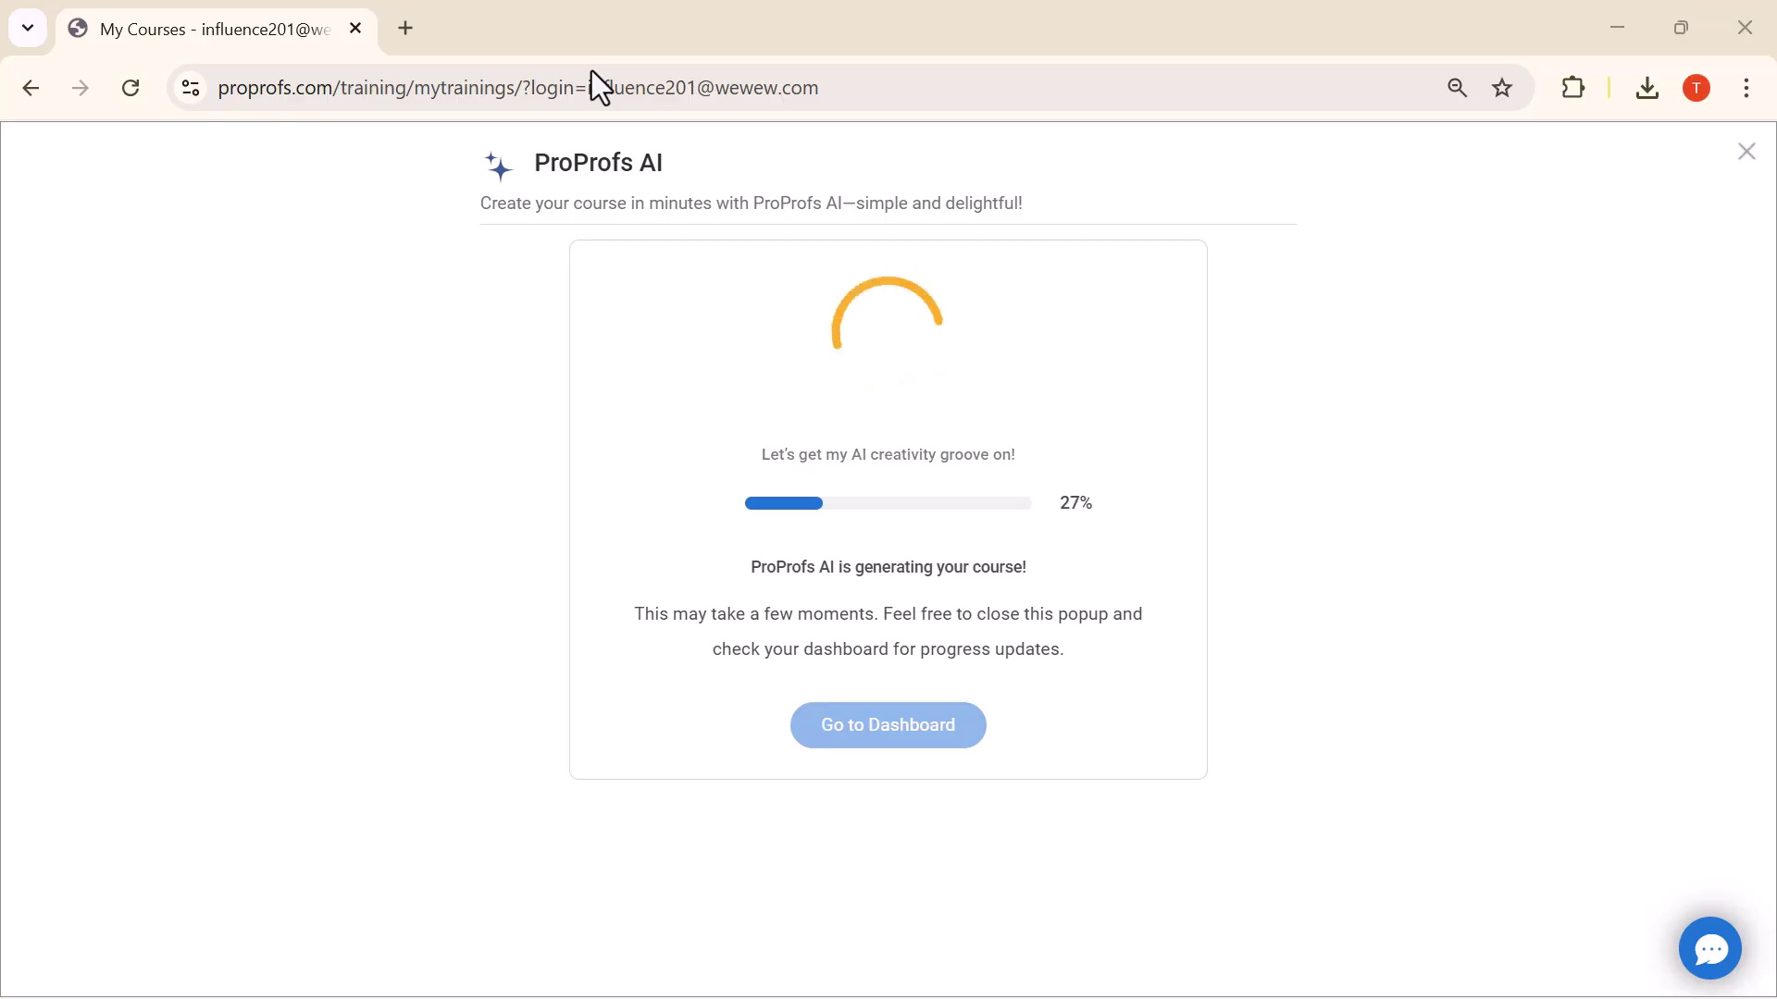
click(419, 446)
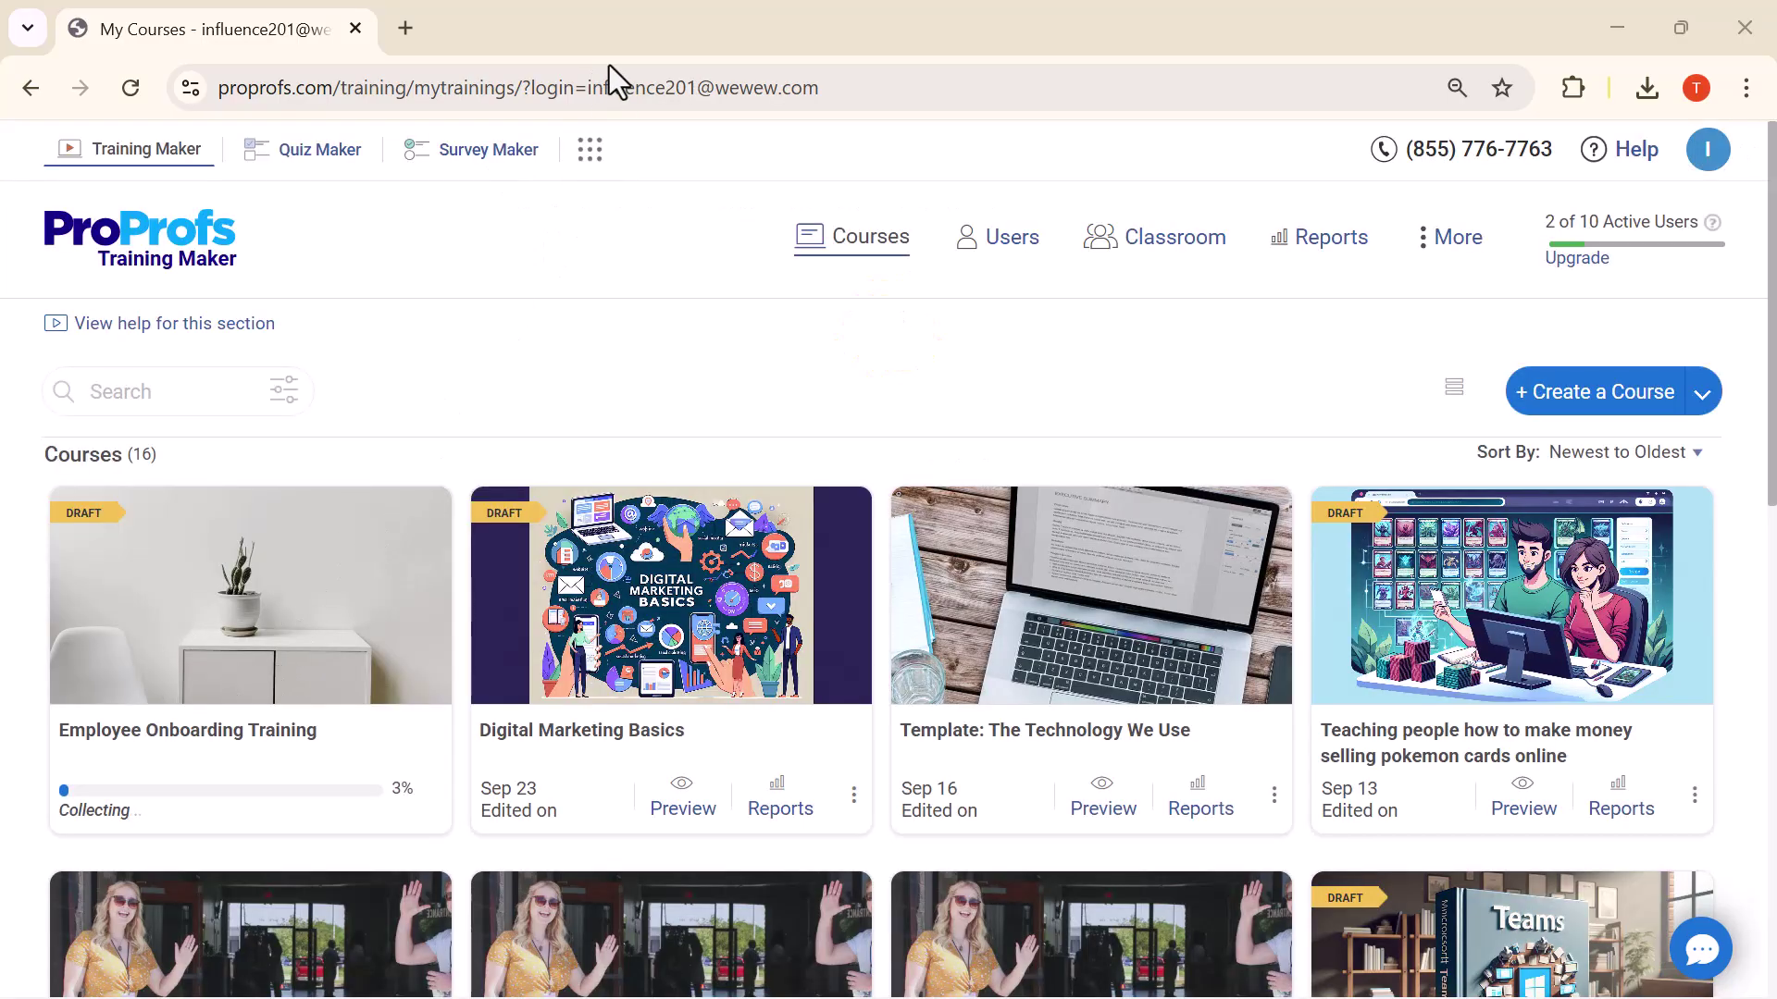
mouse_move(279, 685)
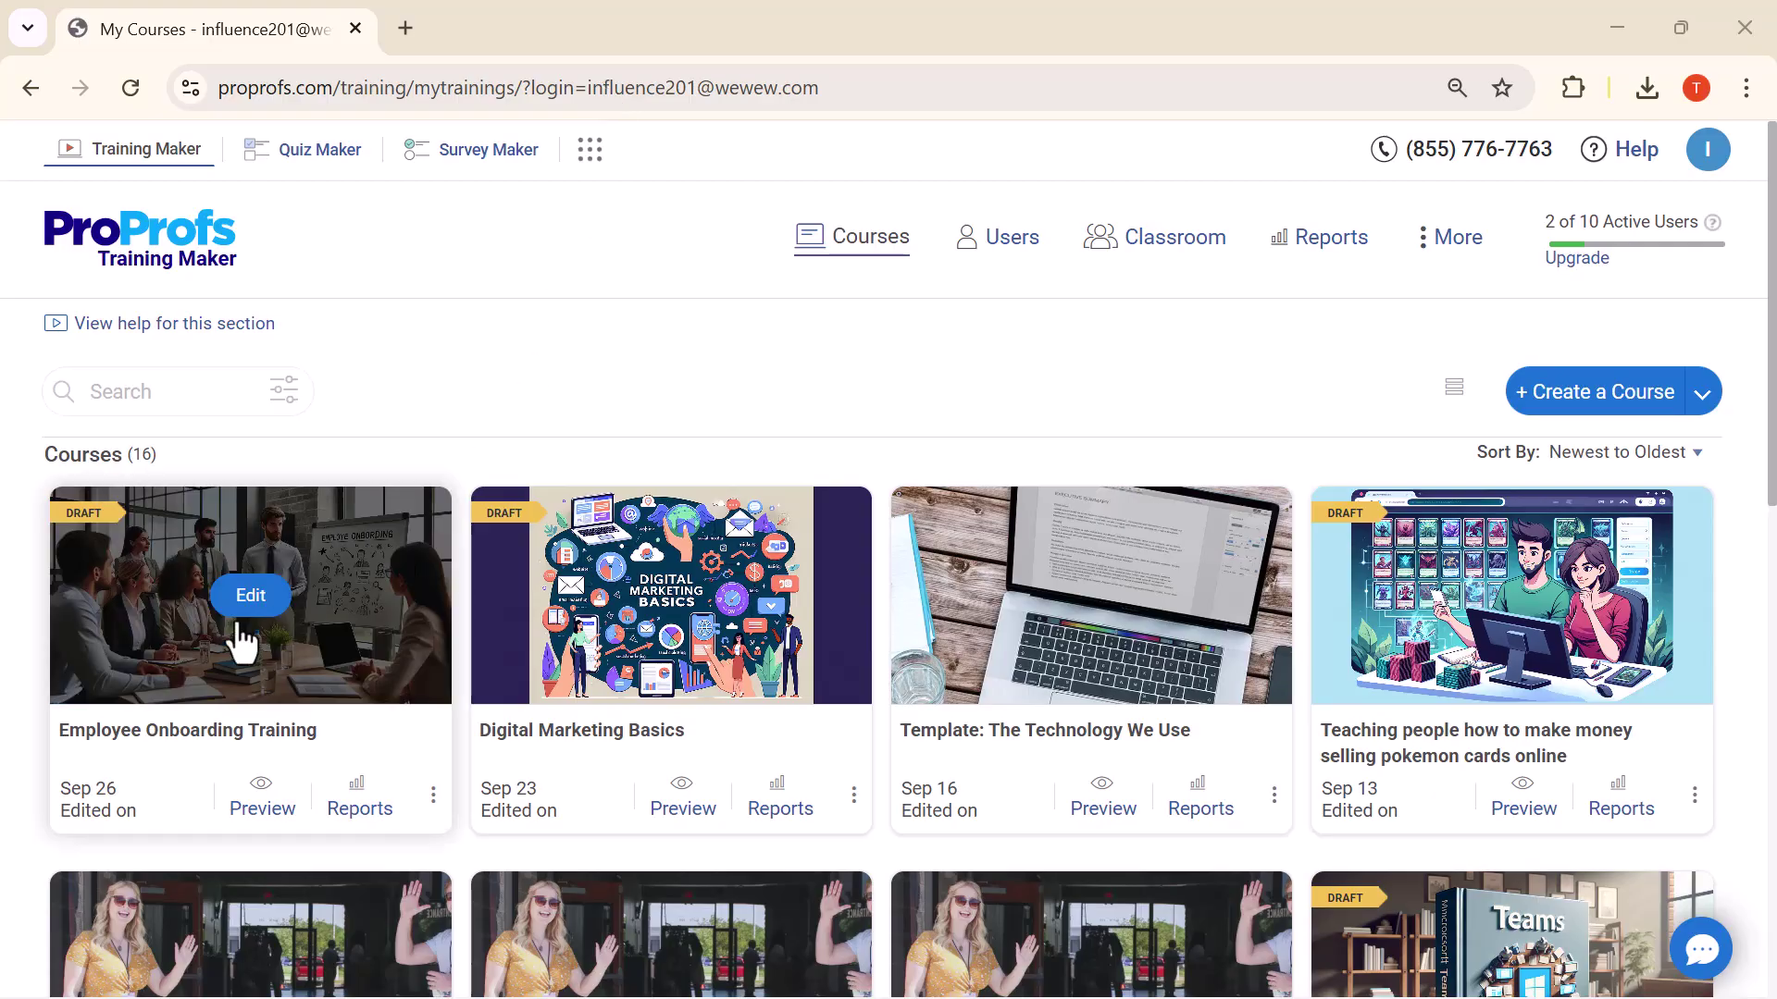
click(263, 807)
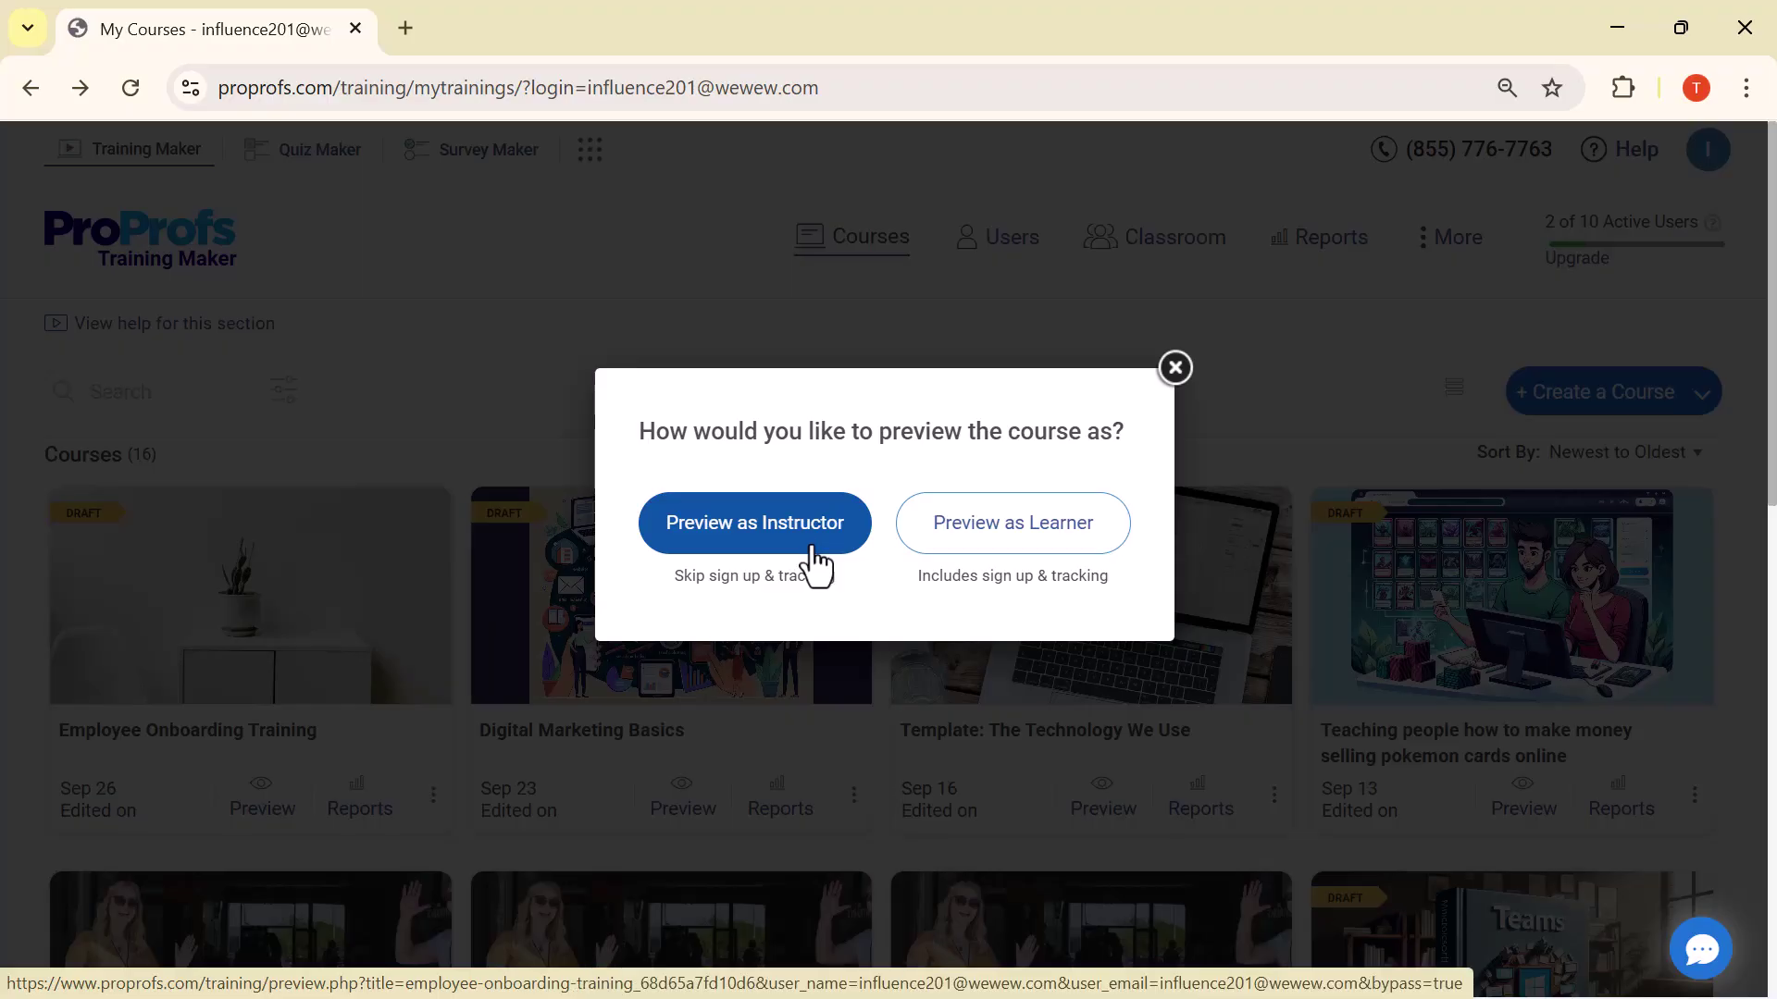
click(1030, 550)
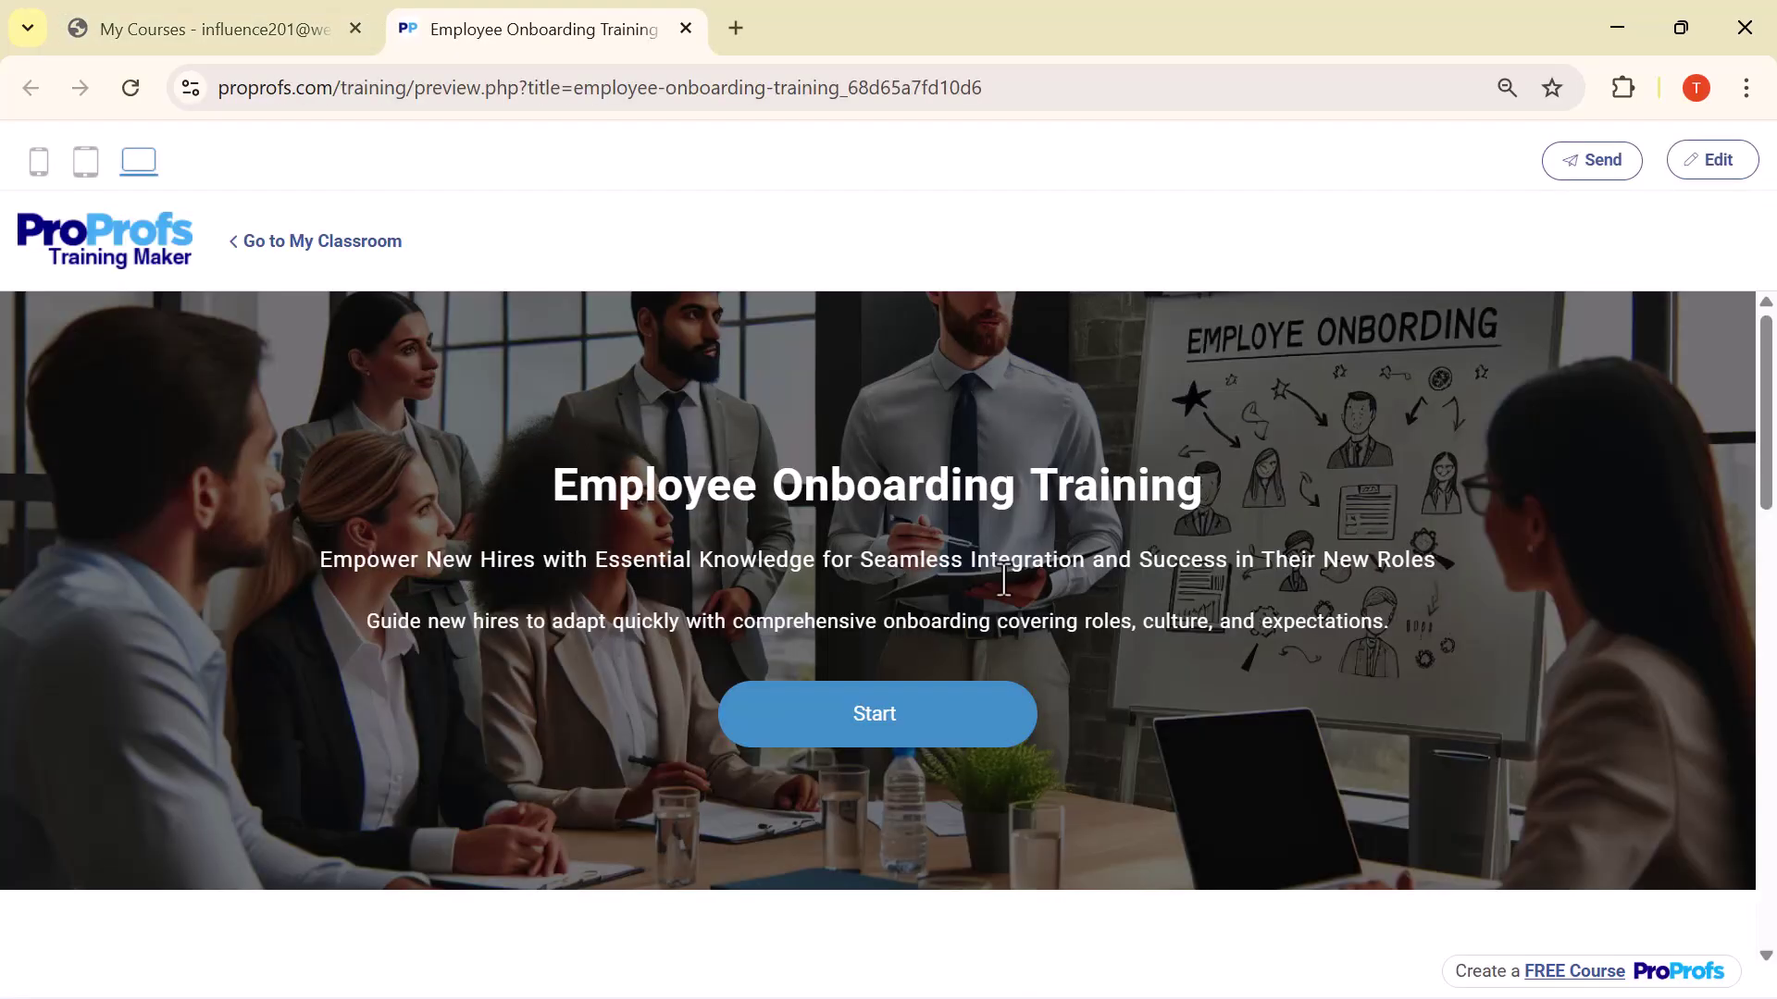
scroll(1004, 582, down, 5)
scroll(1004, 582, down, 12)
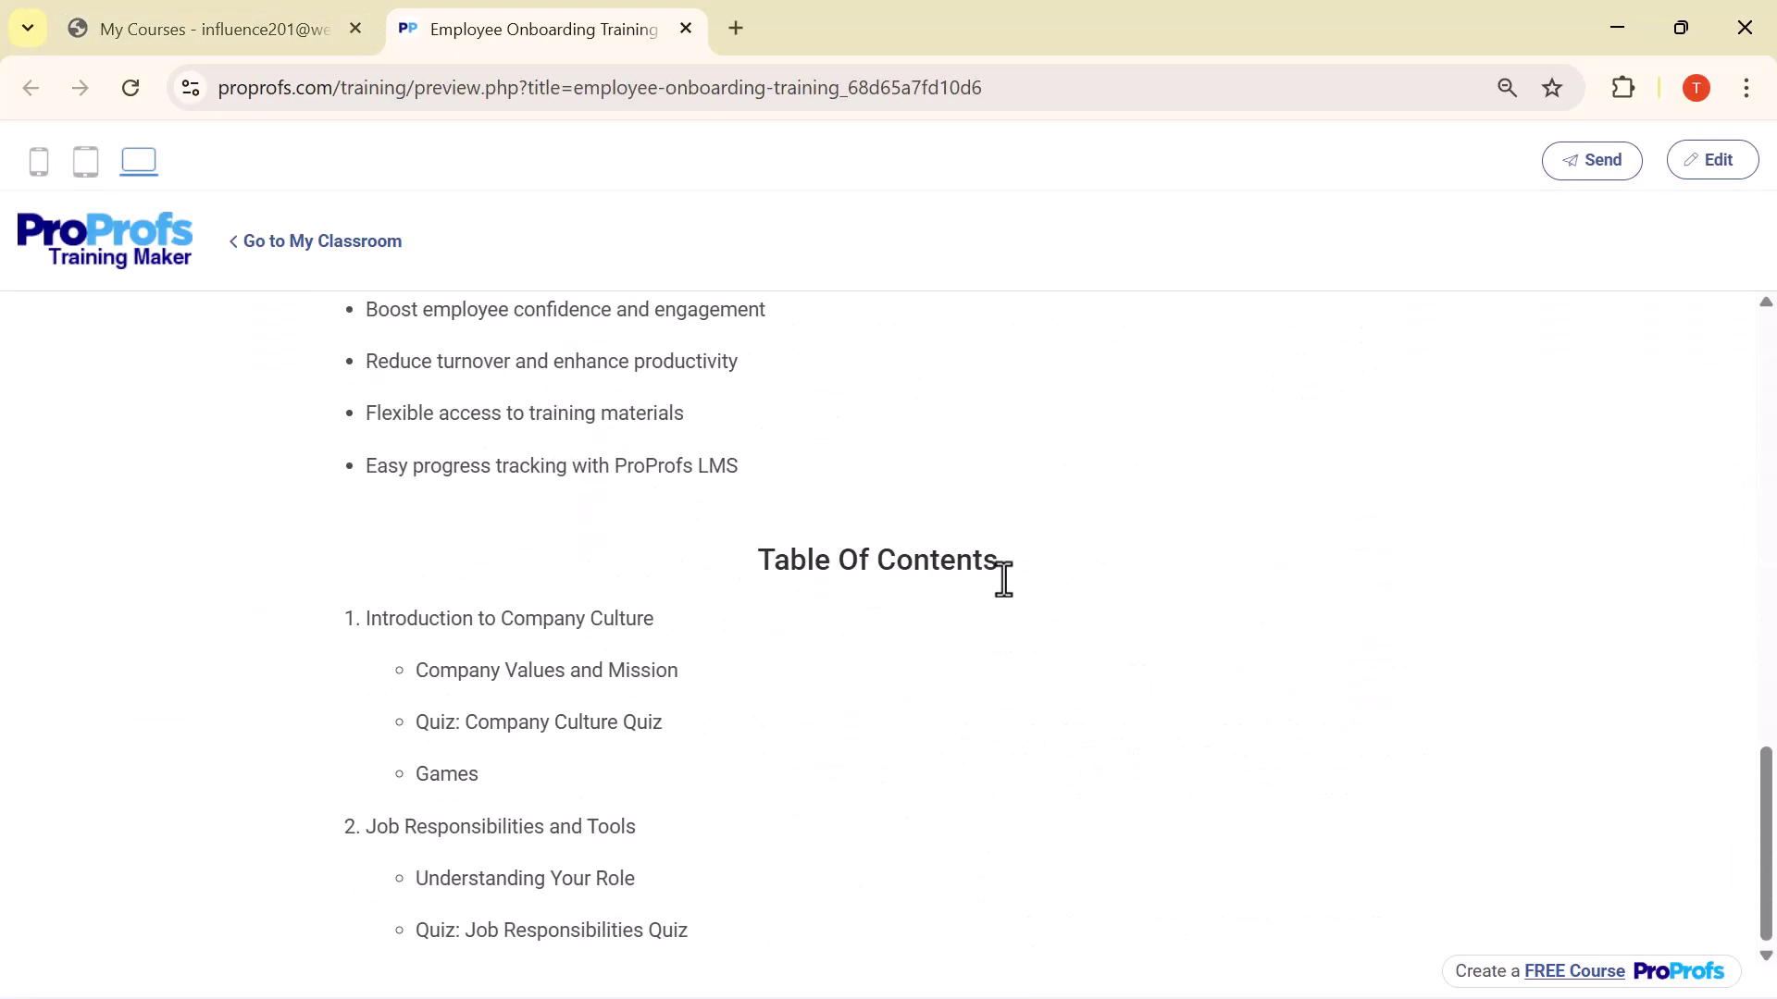
scroll(604, 713, up, 15)
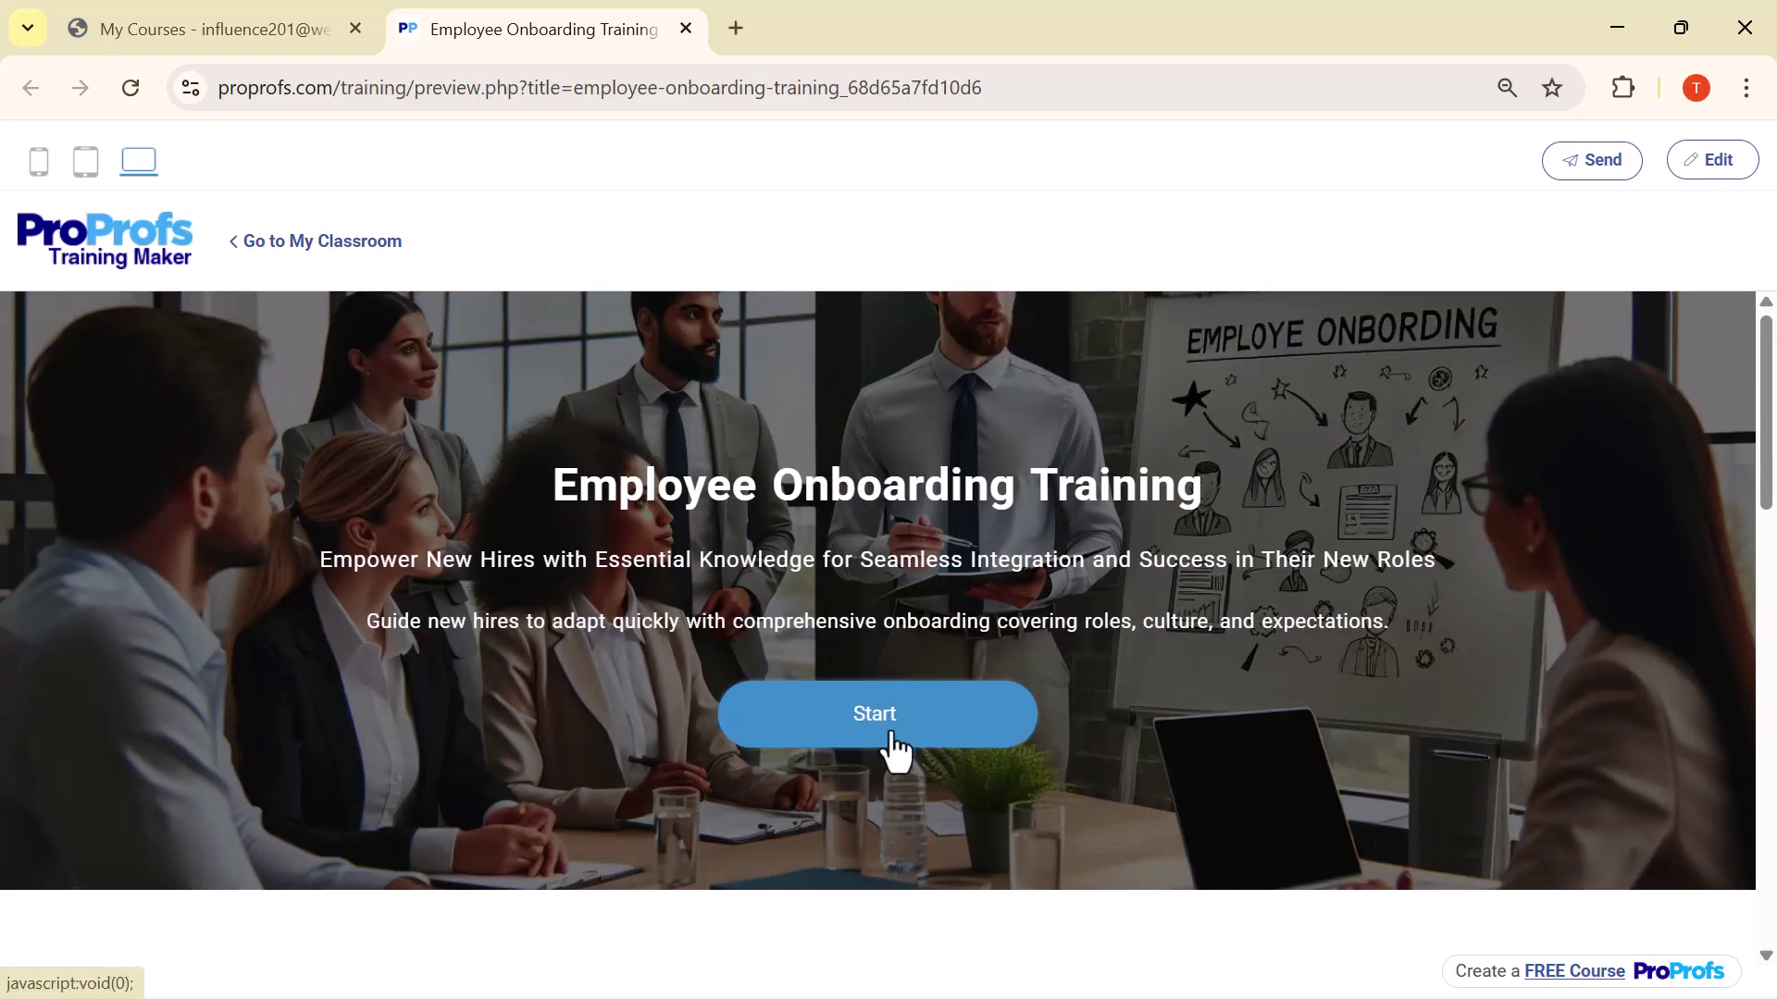
click(897, 746)
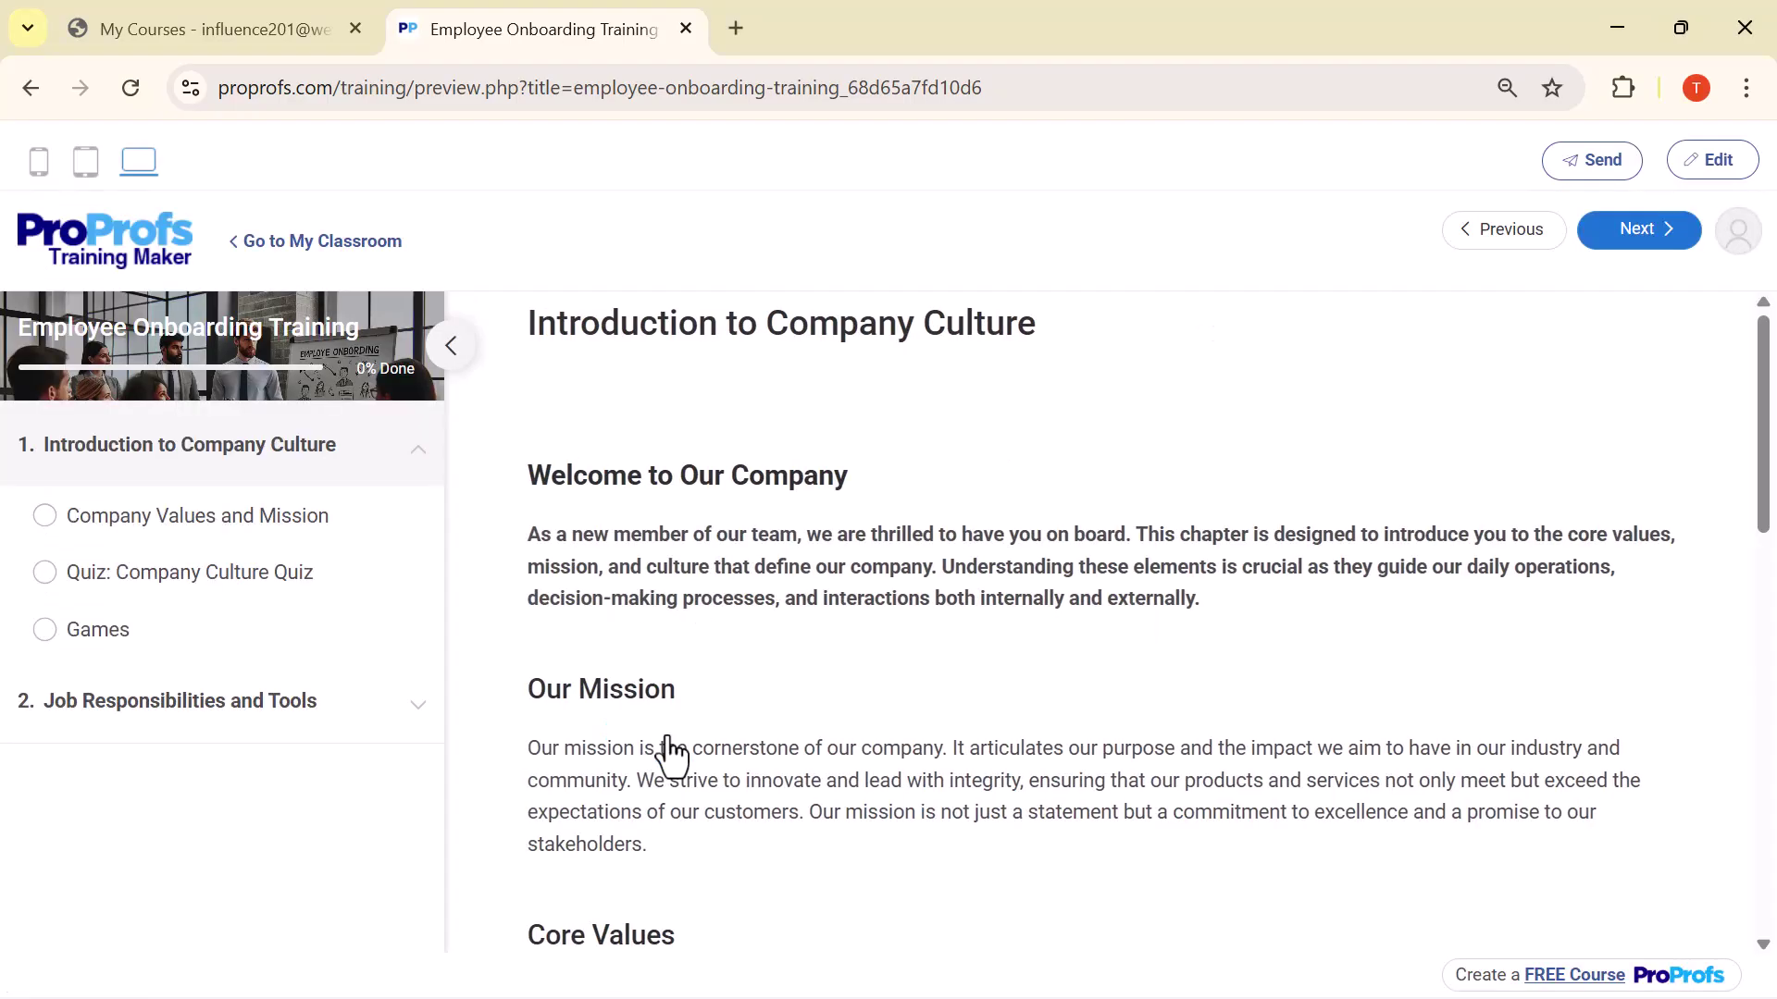
scroll(937, 524, down, 9)
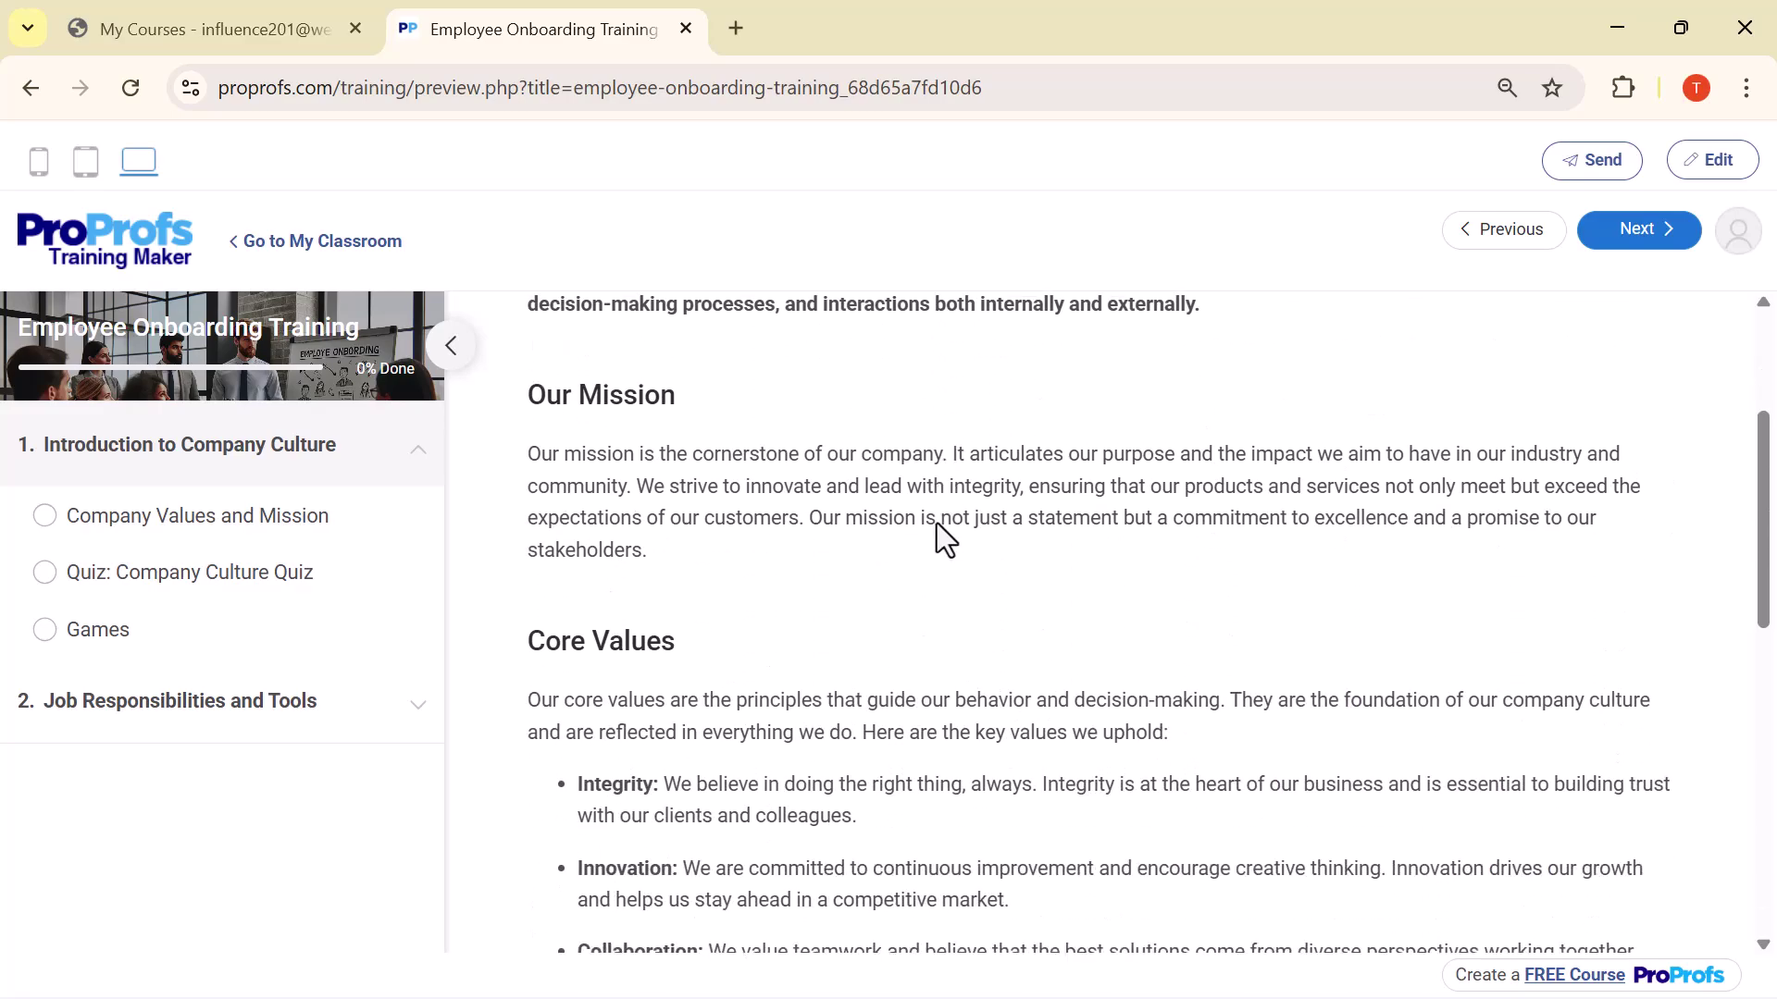
Close the course preview and bold the Welcome heading and first paragraph in the editor
key(ctrl+w)
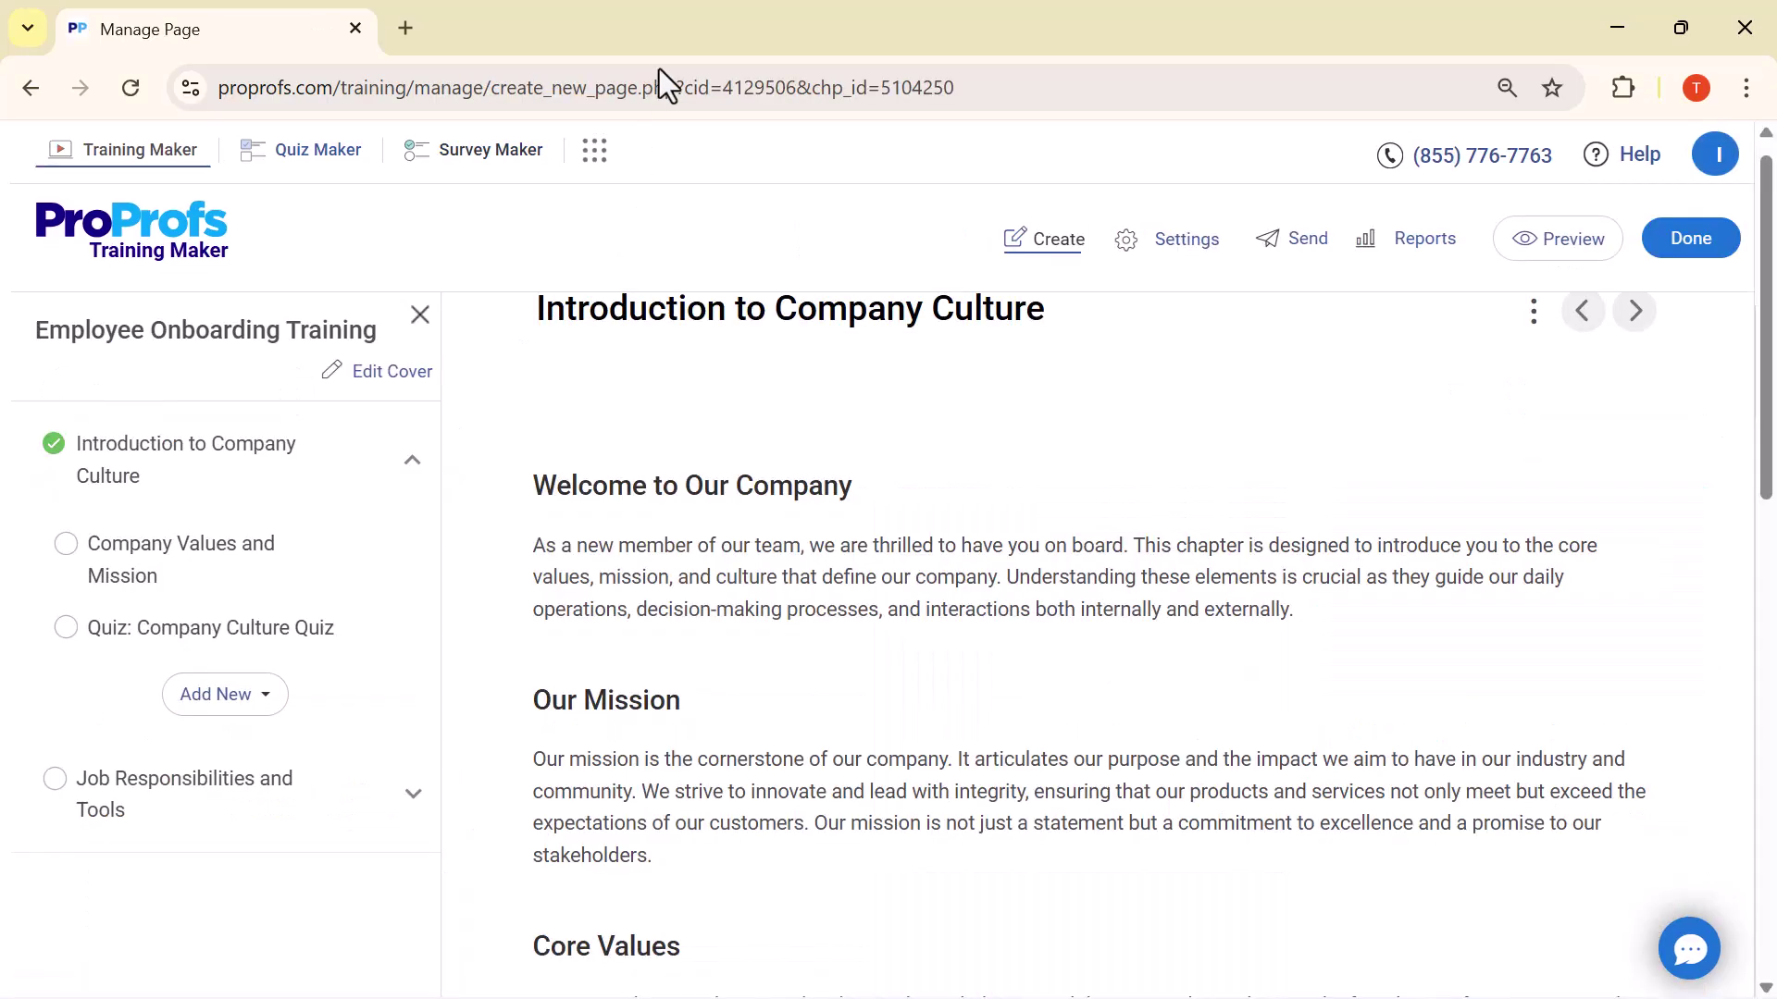
scroll(713, 597, down, 5)
scroll(714, 597, up, 6)
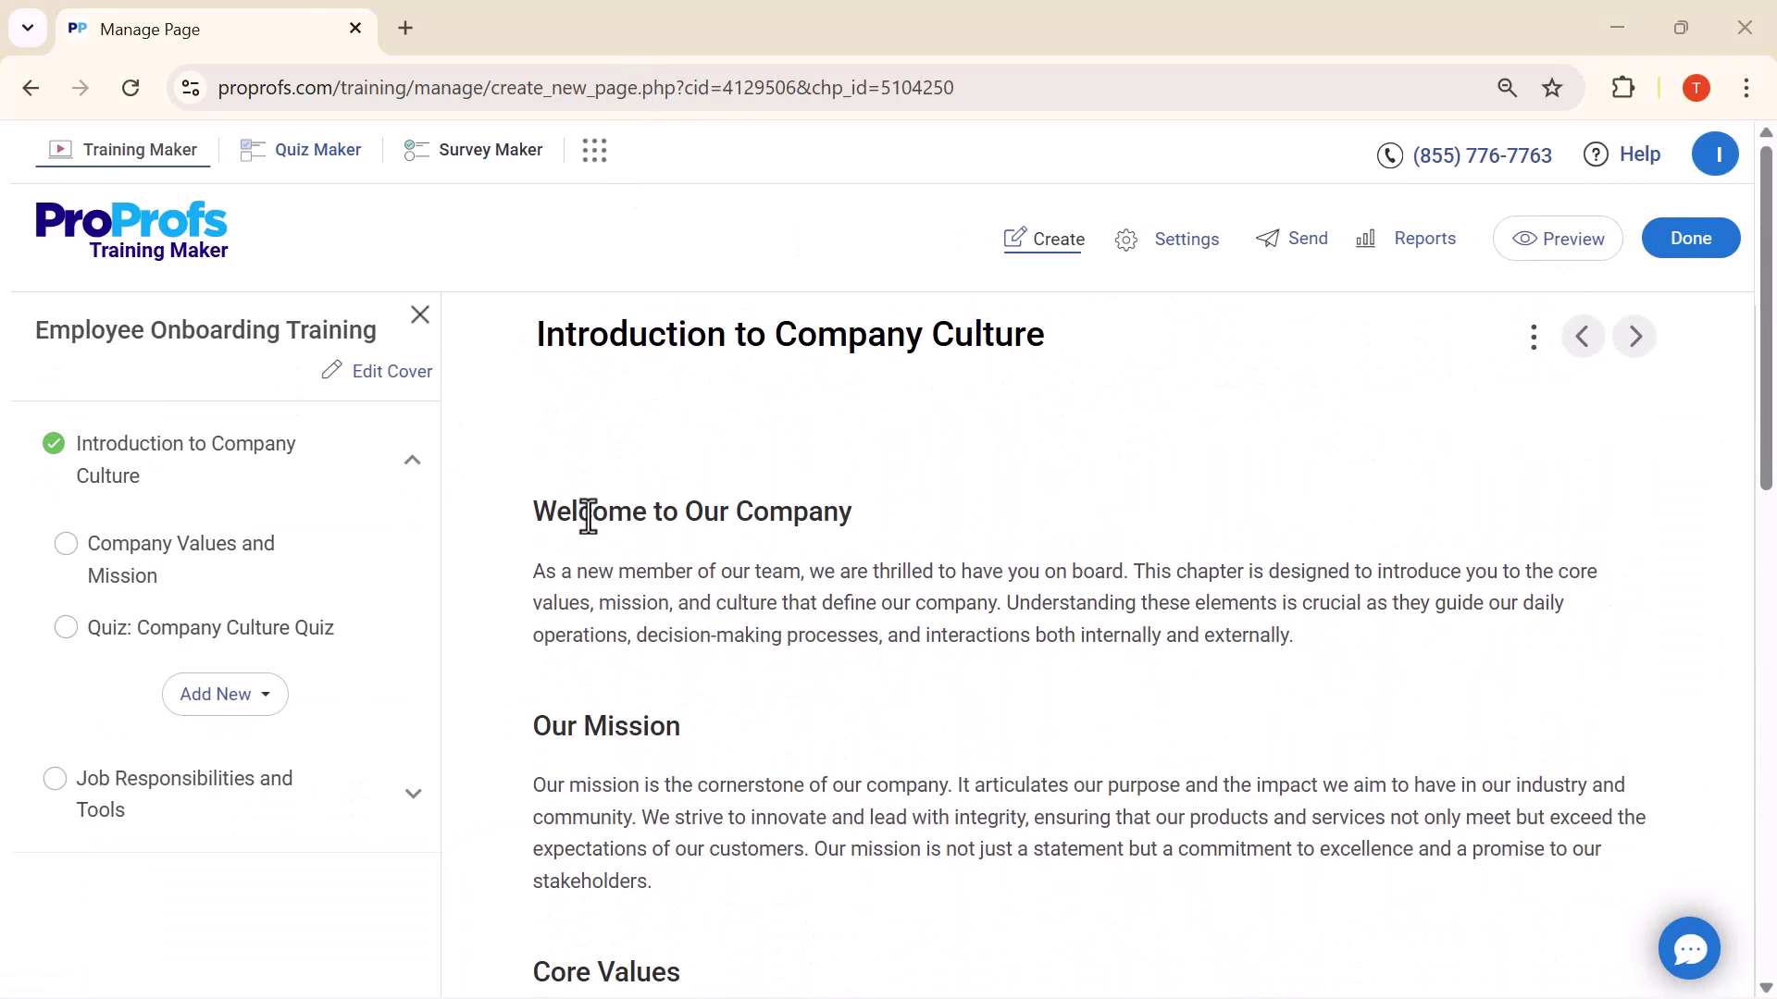
drag(536, 508, 1407, 634)
click(555, 340)
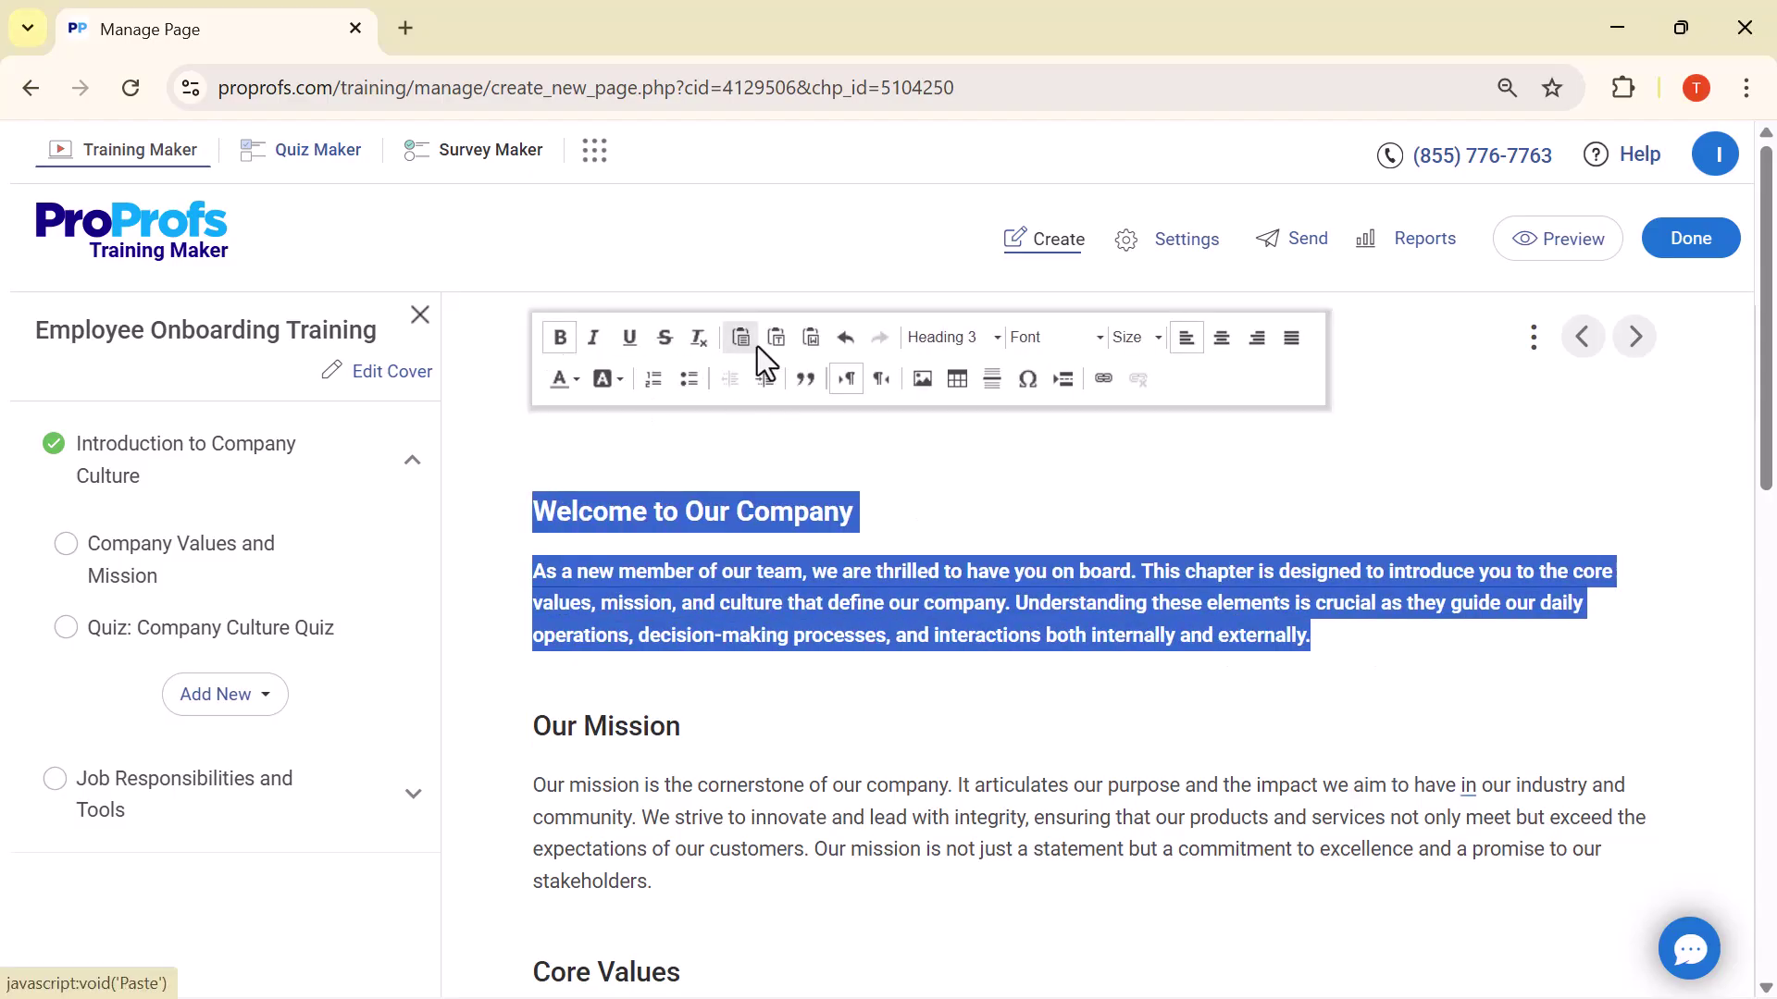
Pick a new text size for the selected Welcome text and finish editing
click(1096, 340)
click(1101, 335)
click(1101, 335)
click(1159, 346)
scroll(1130, 463, down, 5)
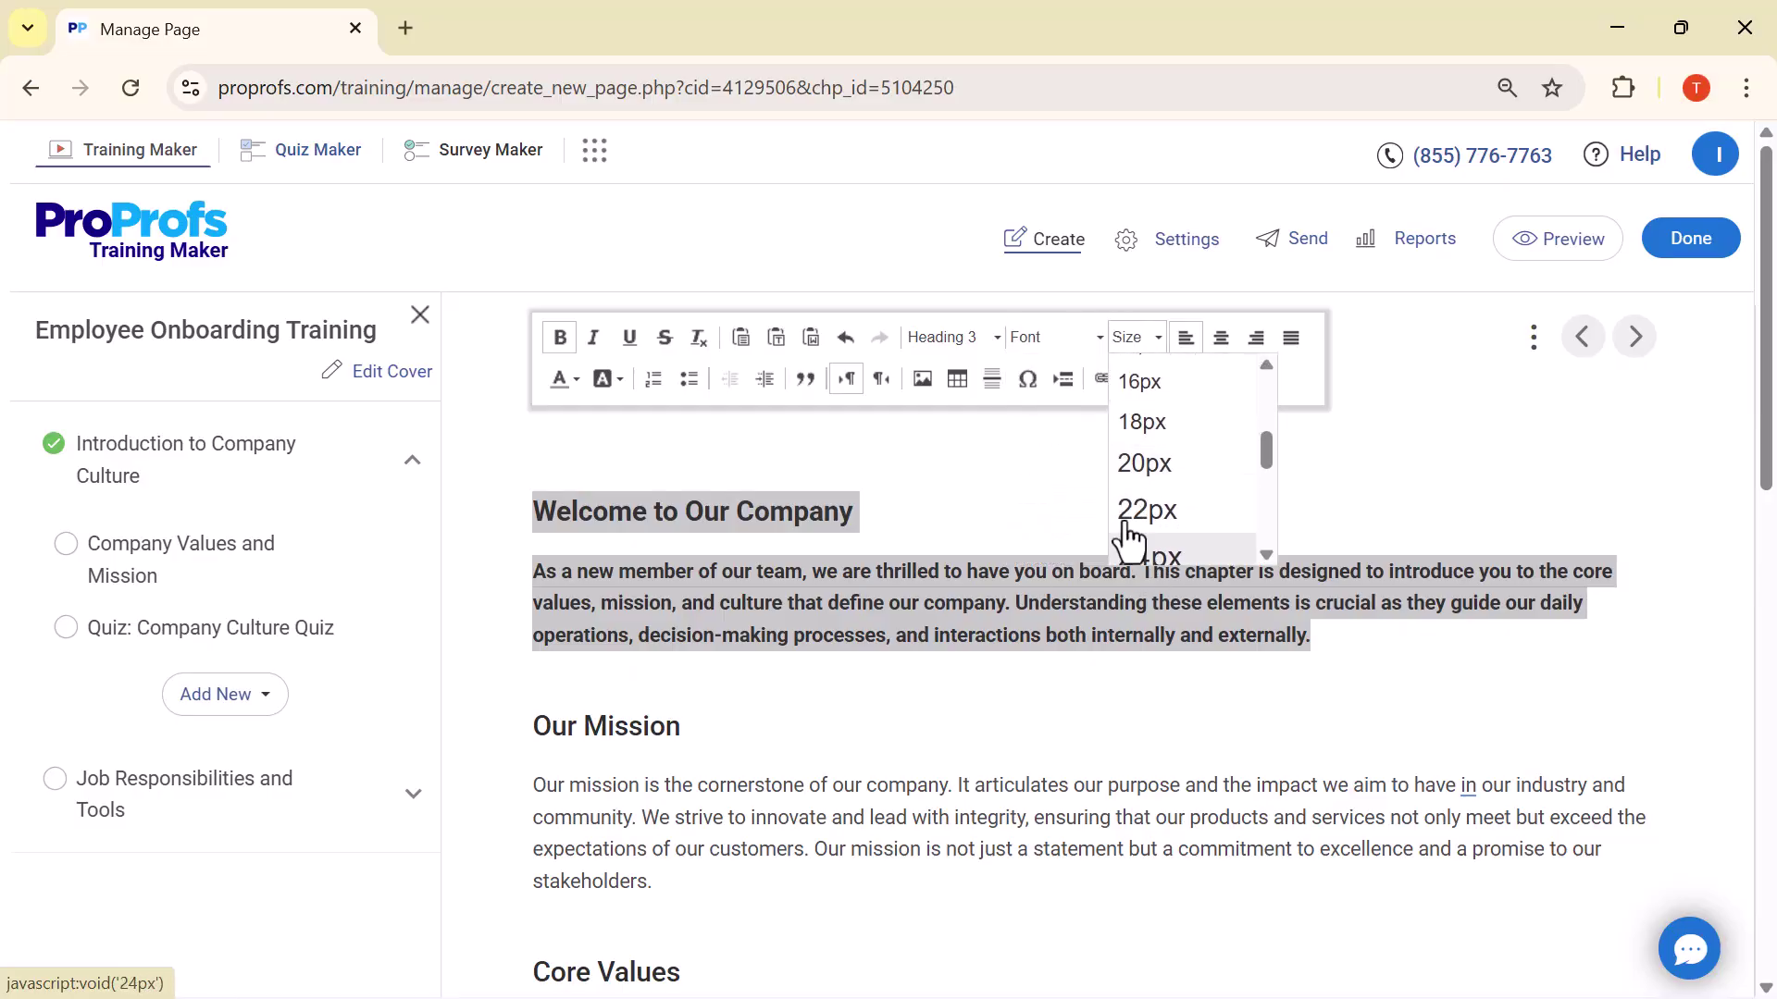
click(696, 396)
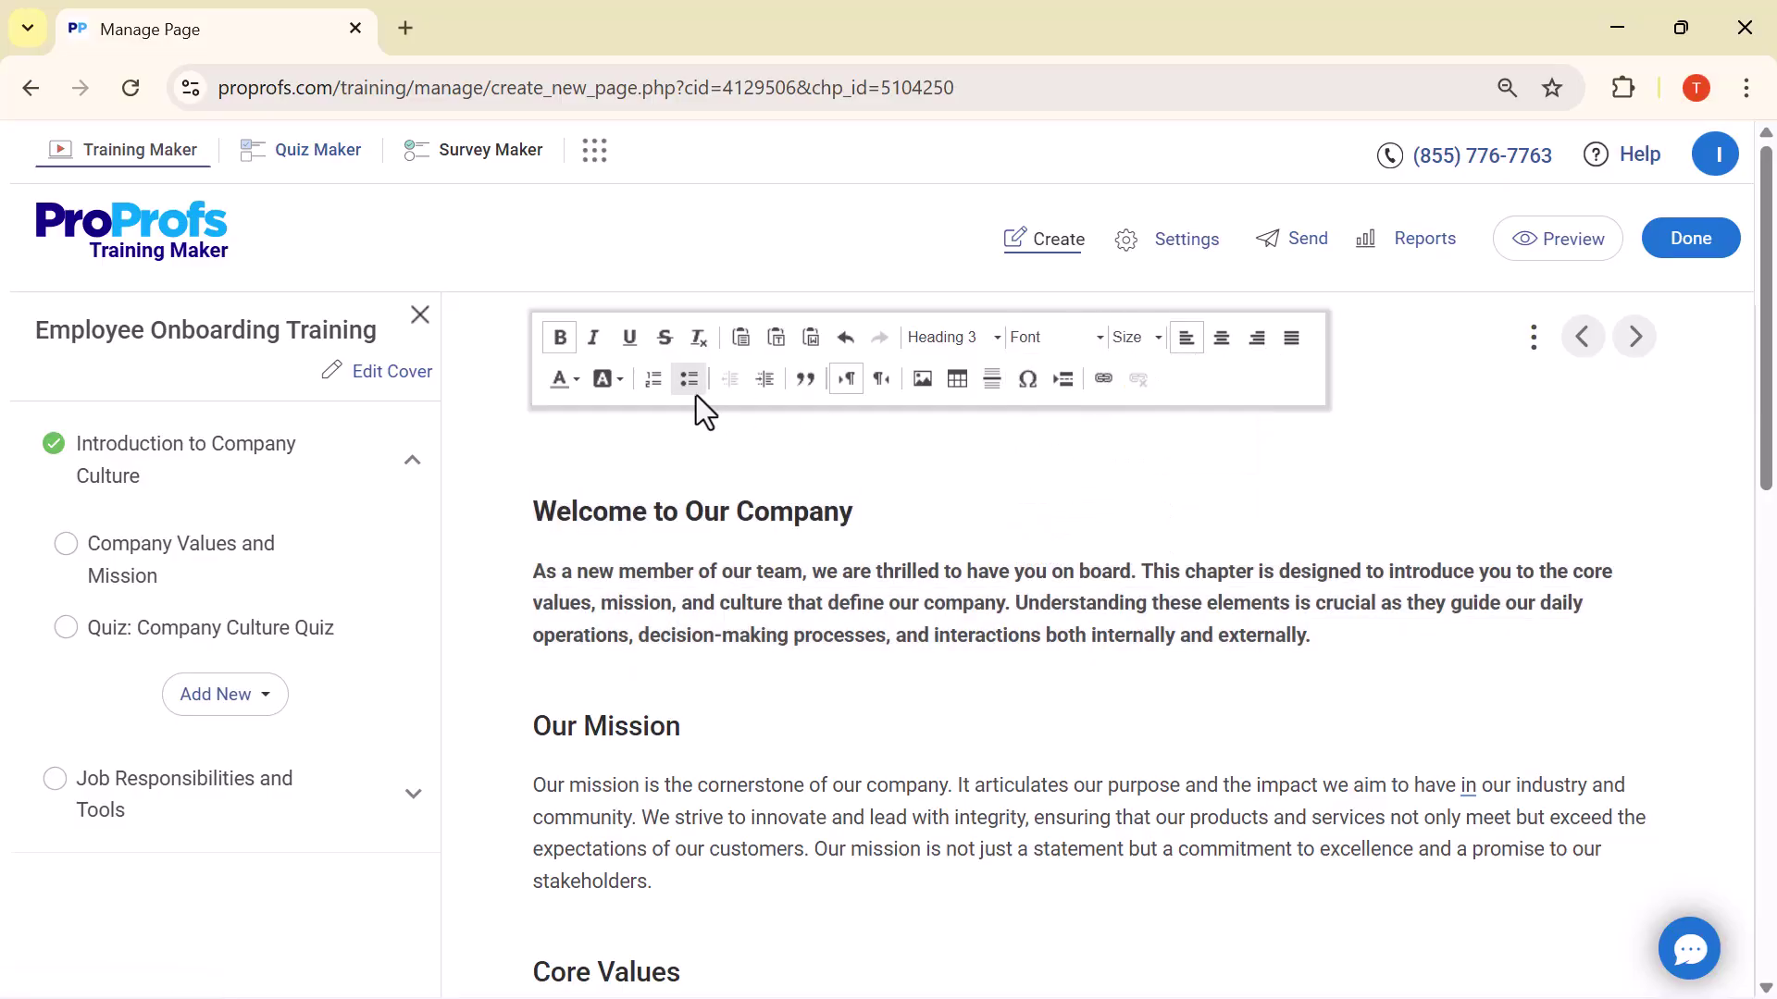
click(496, 498)
mouse_move(418, 531)
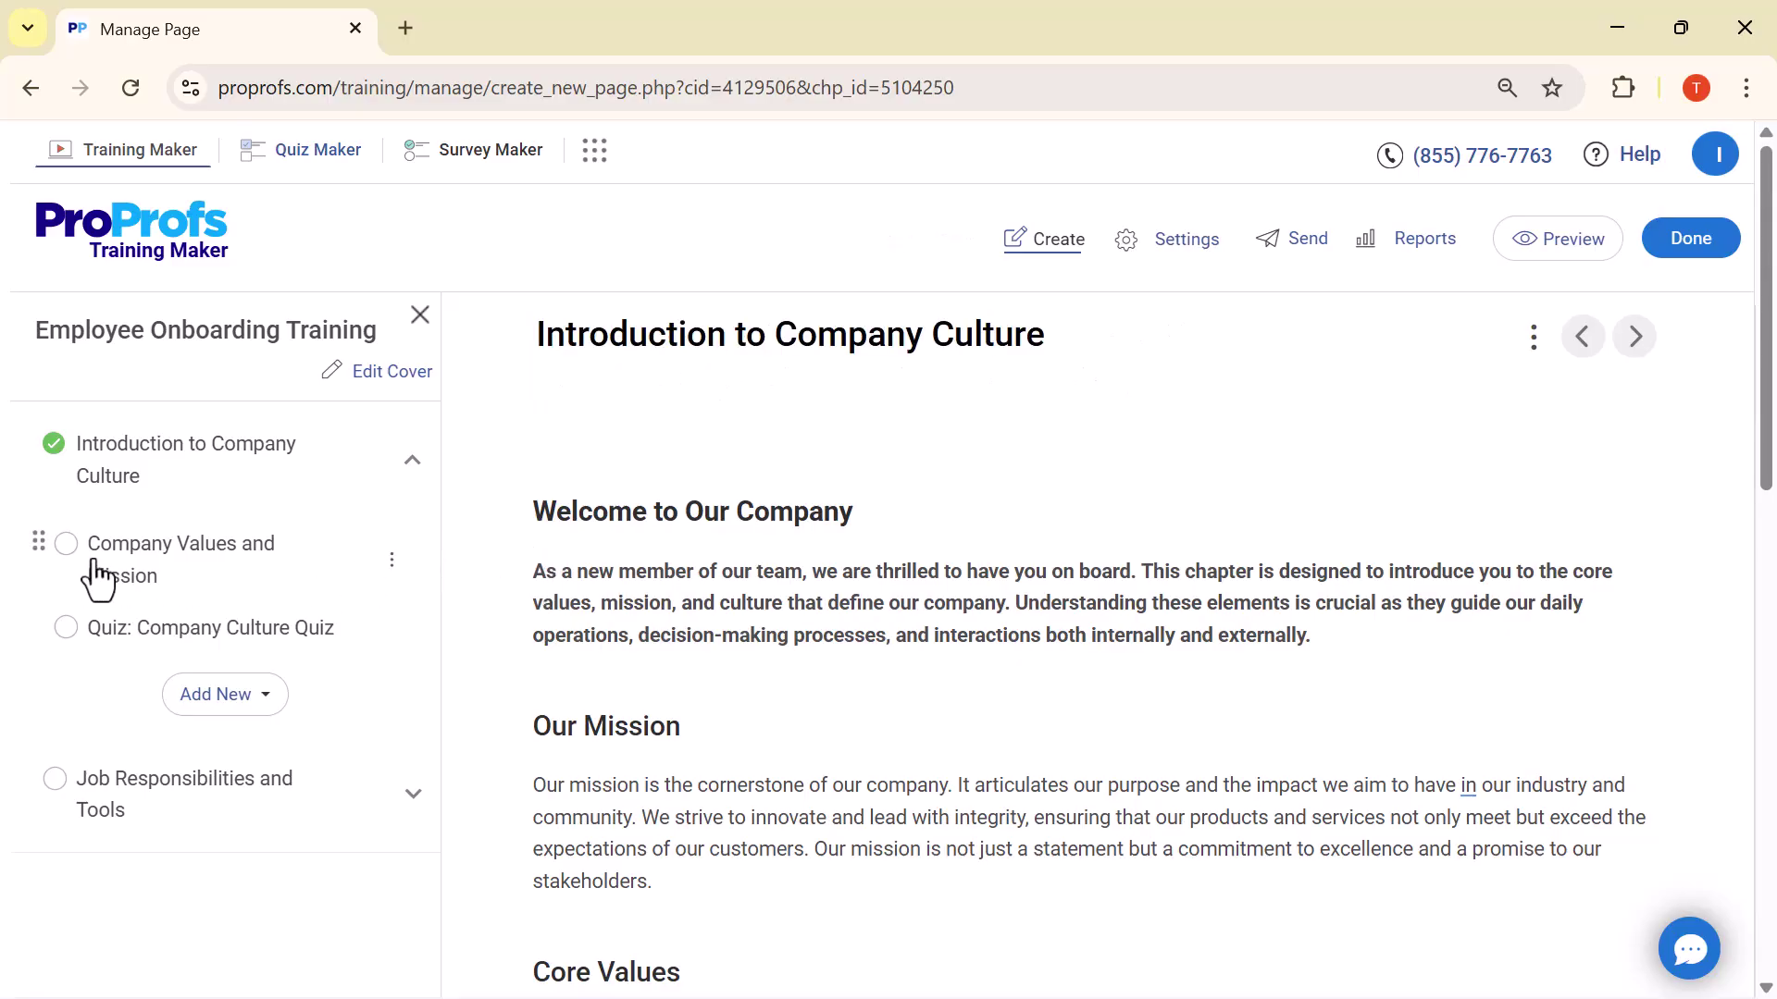
mouse_move(166, 647)
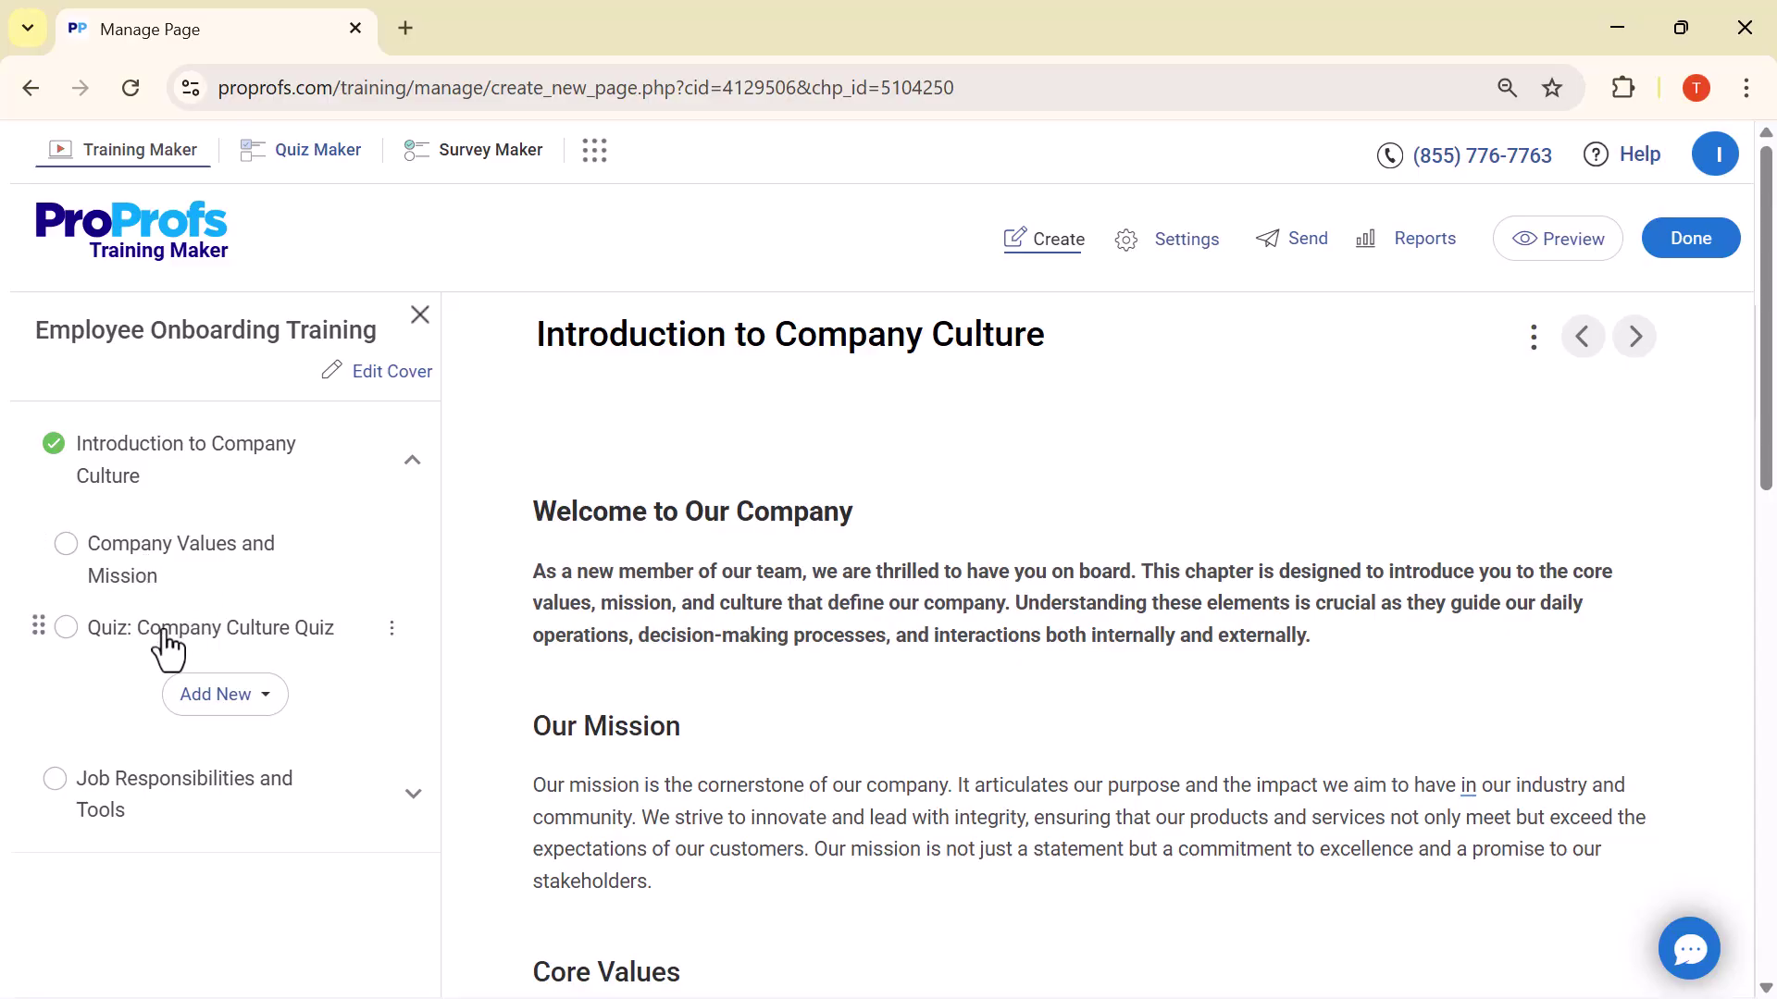
Open the Company Culture Quiz page and keep Company Culture Quiz as its quiz
click(67, 629)
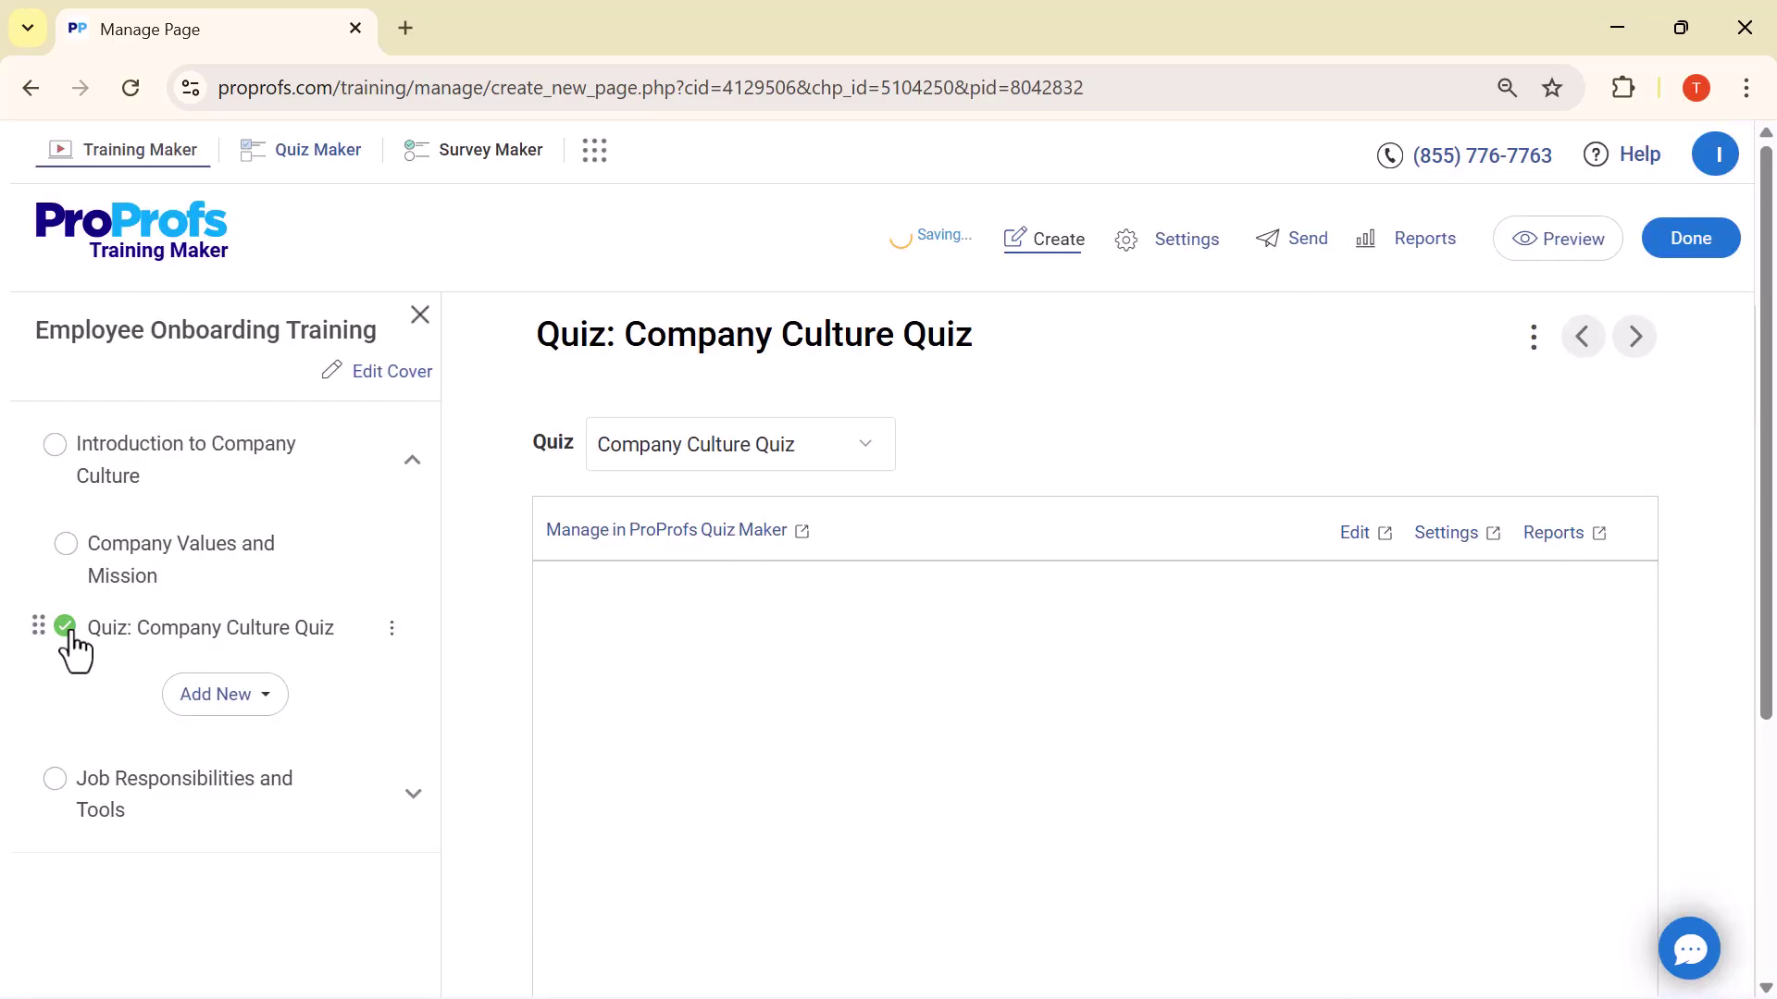
click(867, 448)
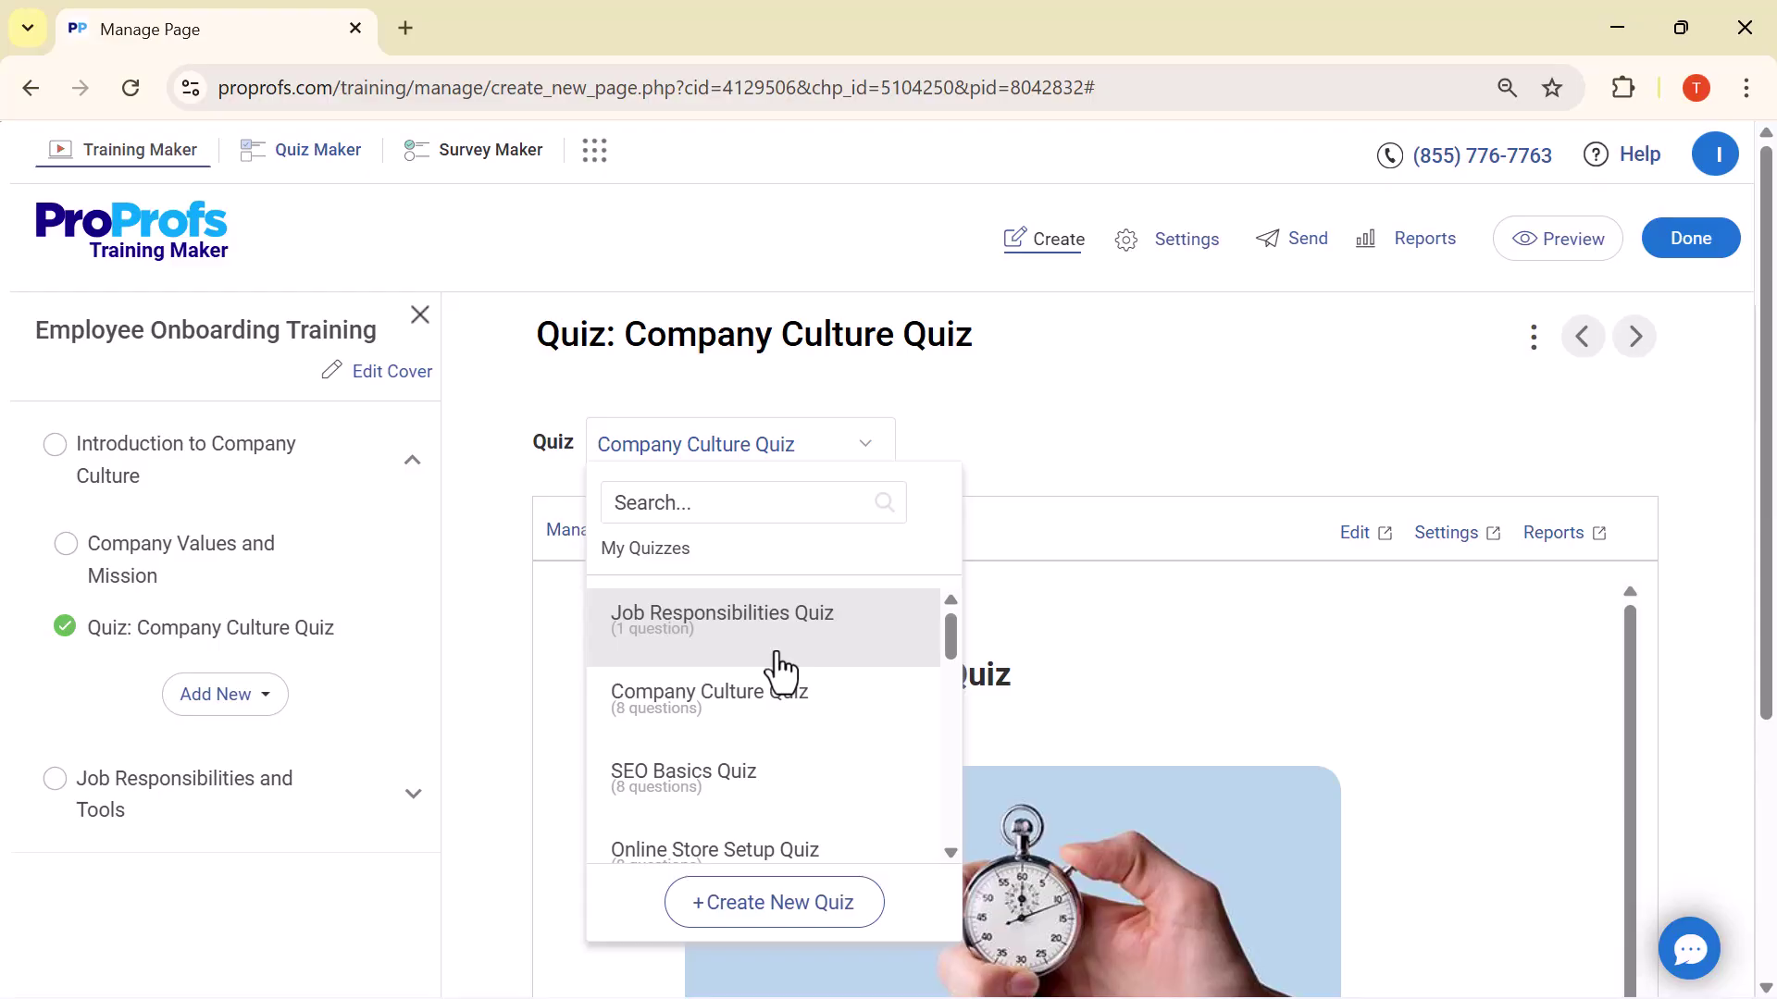
scroll(781, 671, down, 1)
scroll(780, 671, down, 1)
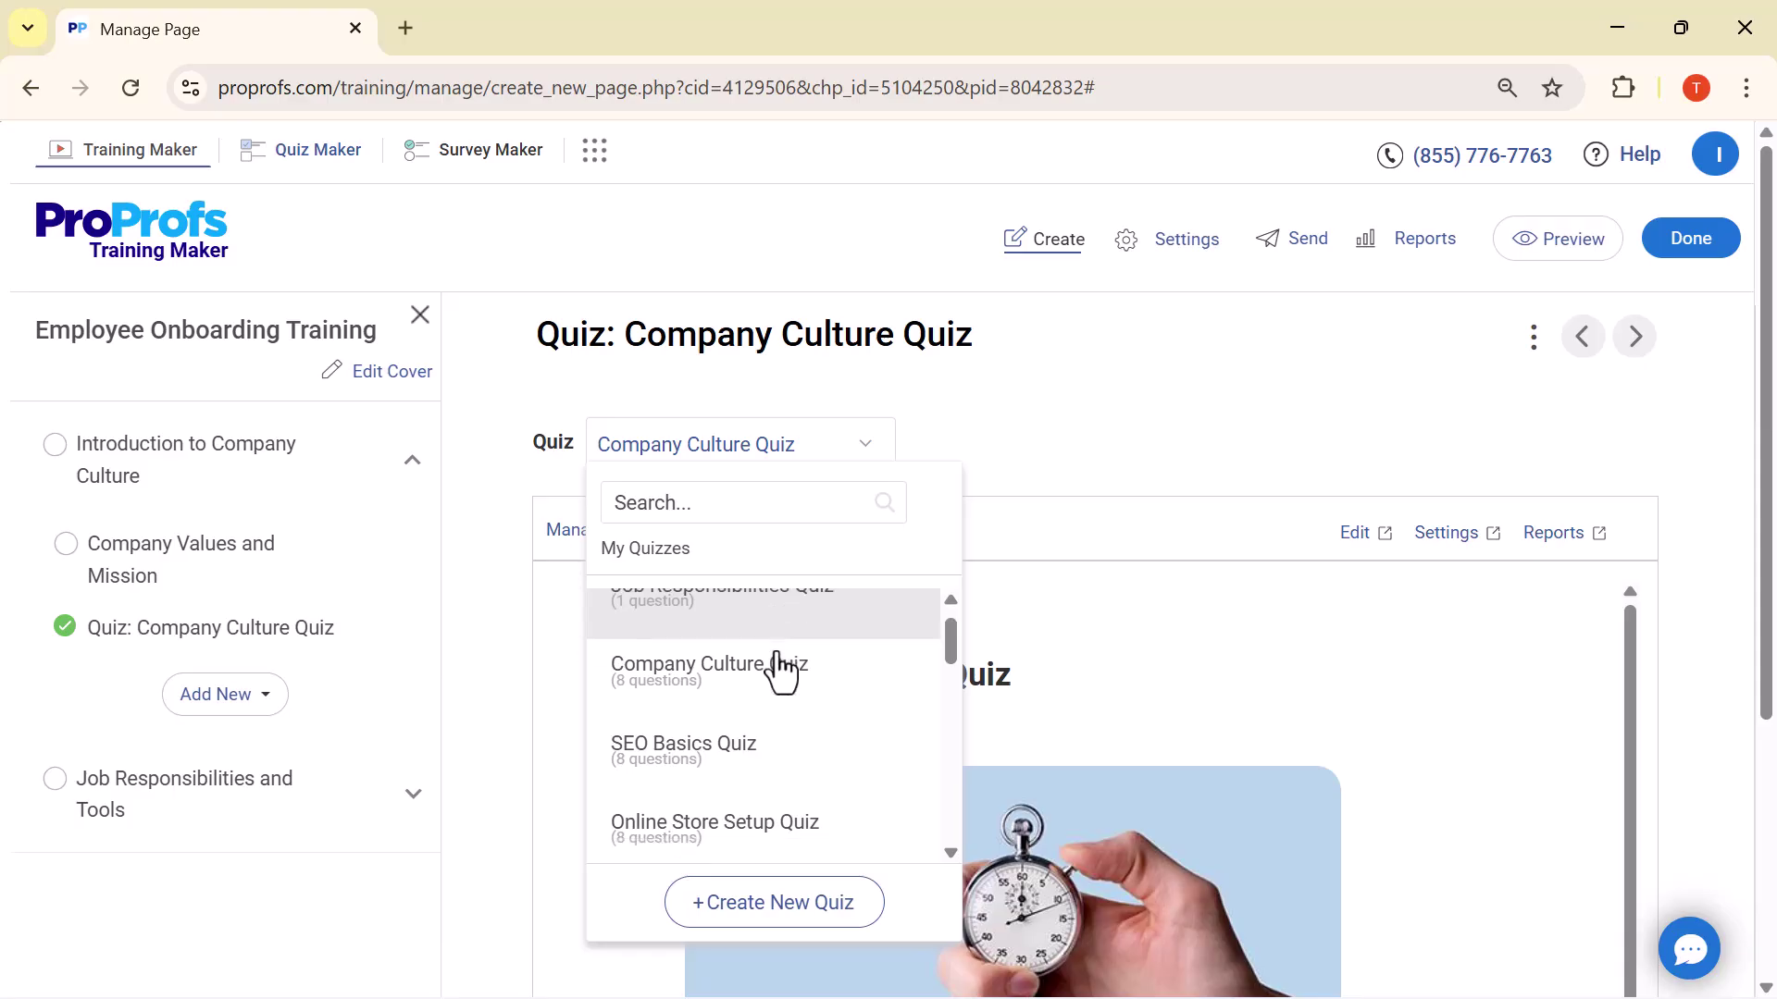
scroll(780, 671, down, 1)
scroll(780, 671, down, 2)
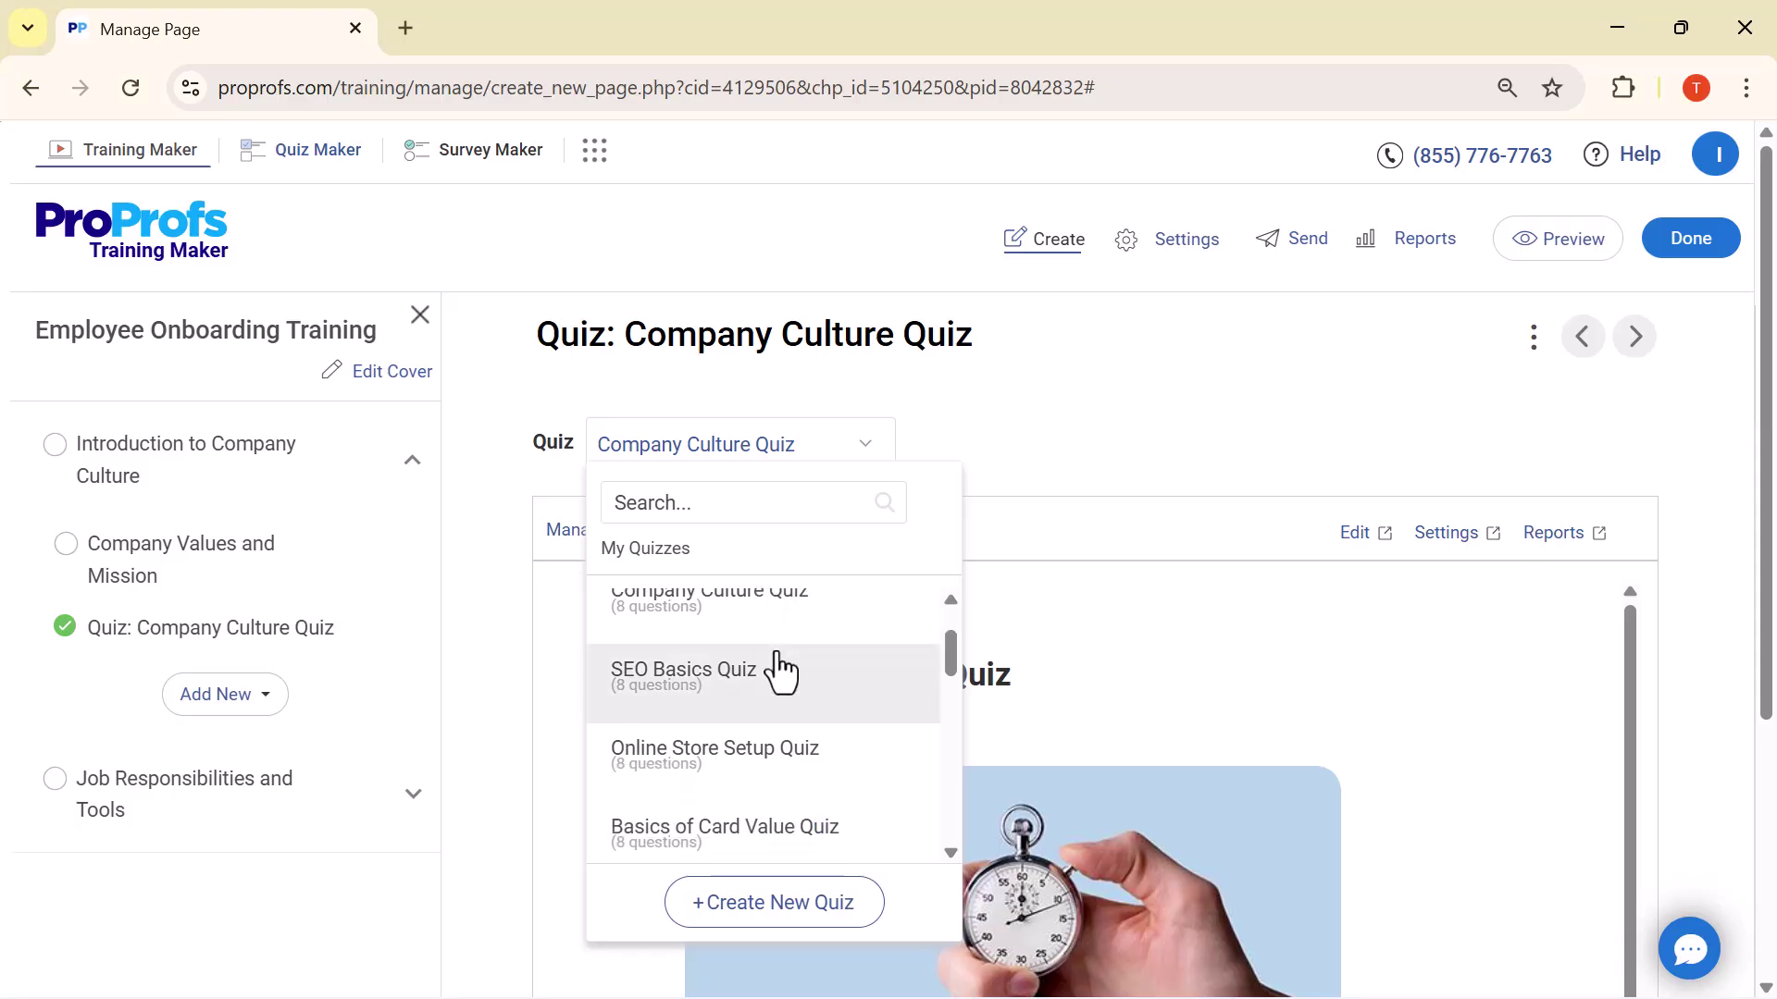
scroll(761, 692, down, 1)
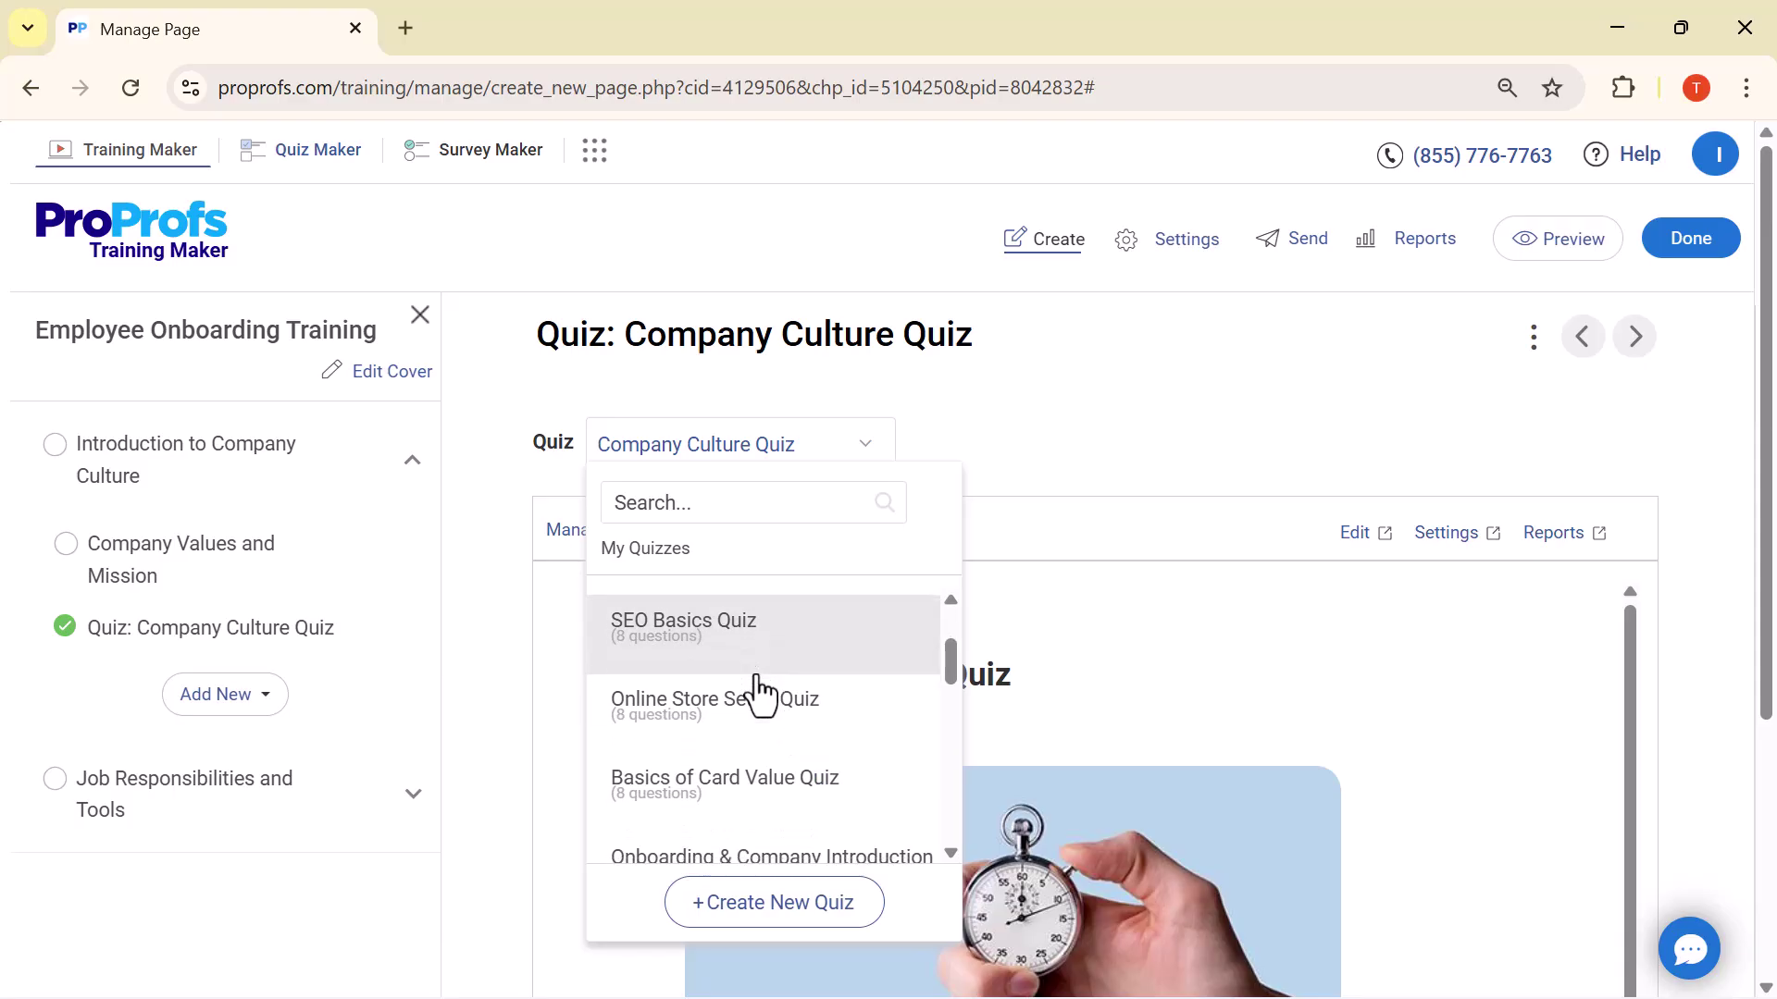
scroll(761, 694, down, 1)
scroll(760, 694, down, 1)
scroll(761, 692, down, 1)
click(959, 543)
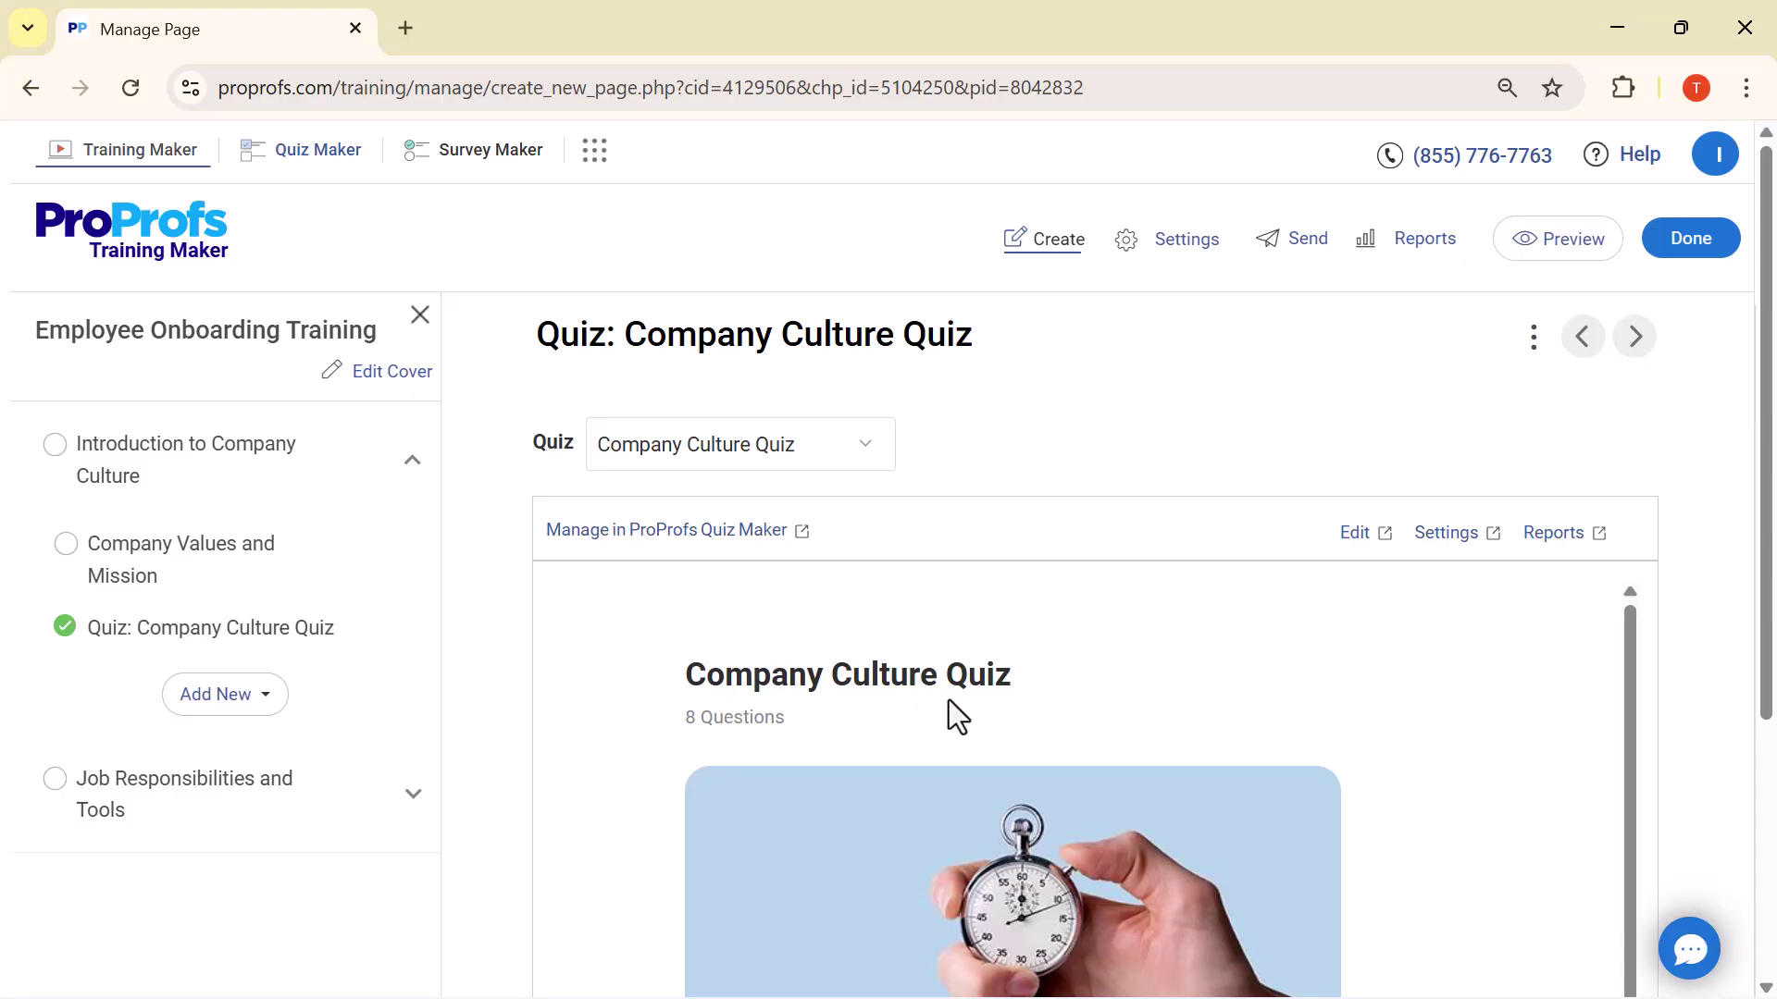
Fill in the test taker's first and last name on the quiz start form
scroll(948, 699, down, 2)
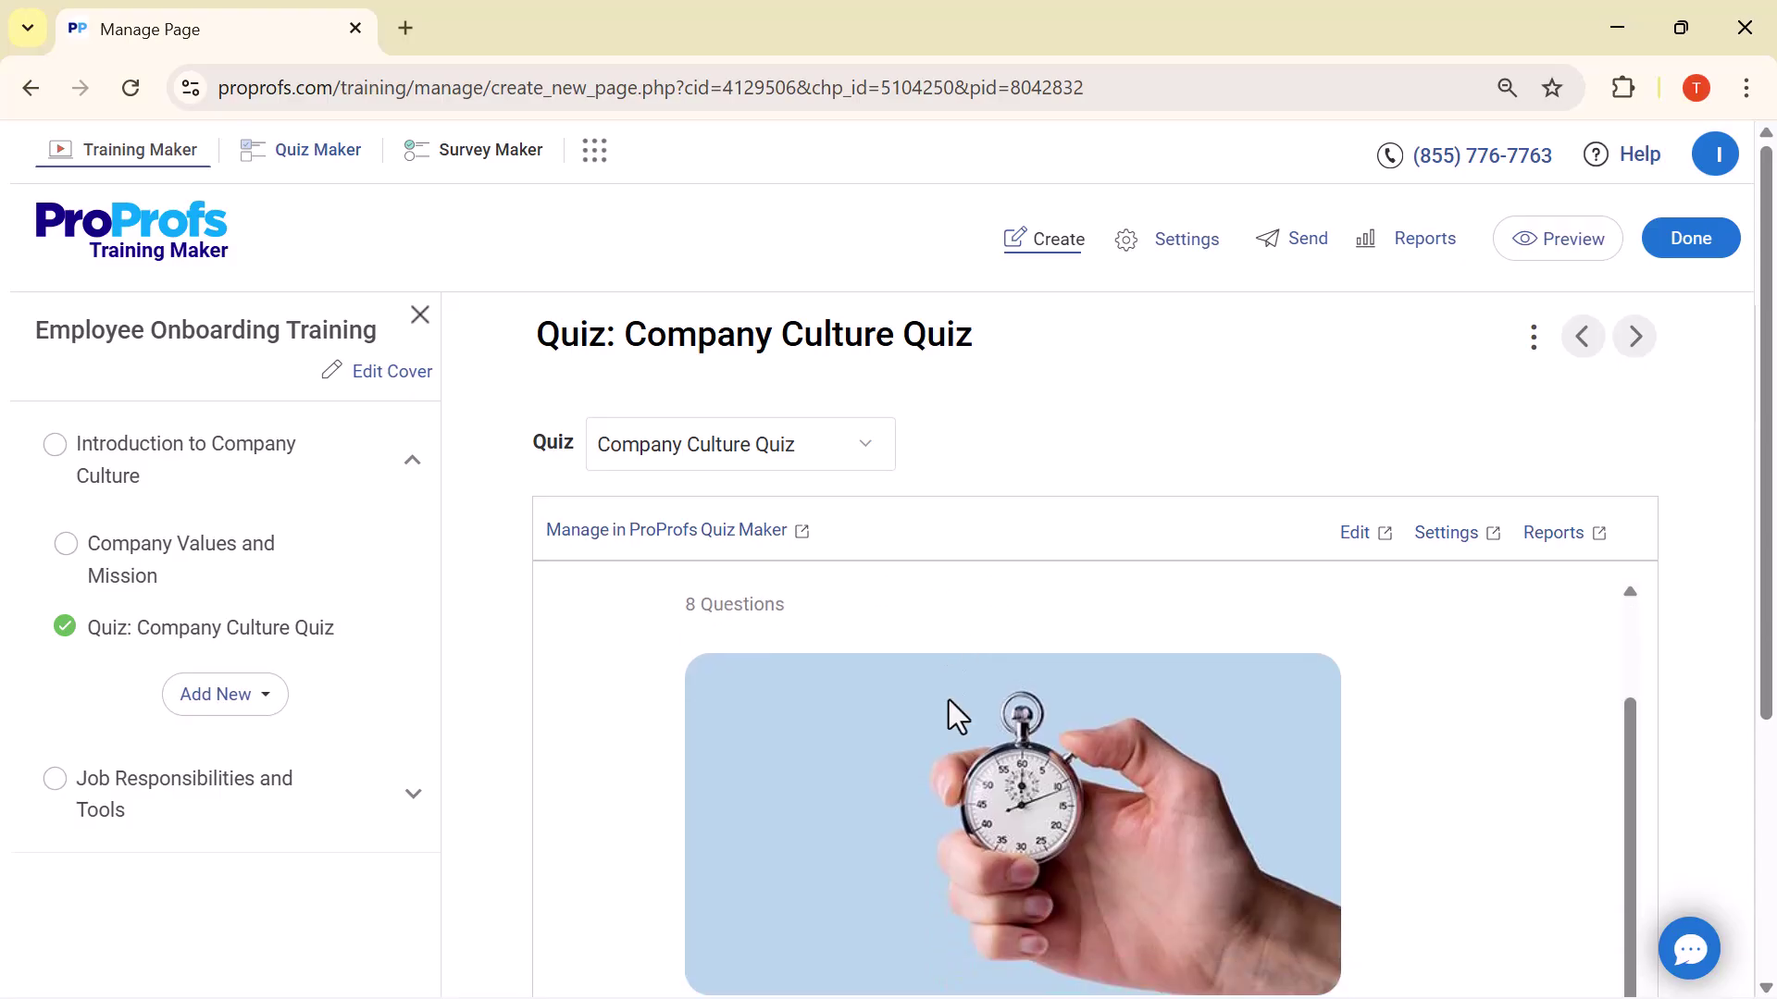
scroll(948, 700, down, 5)
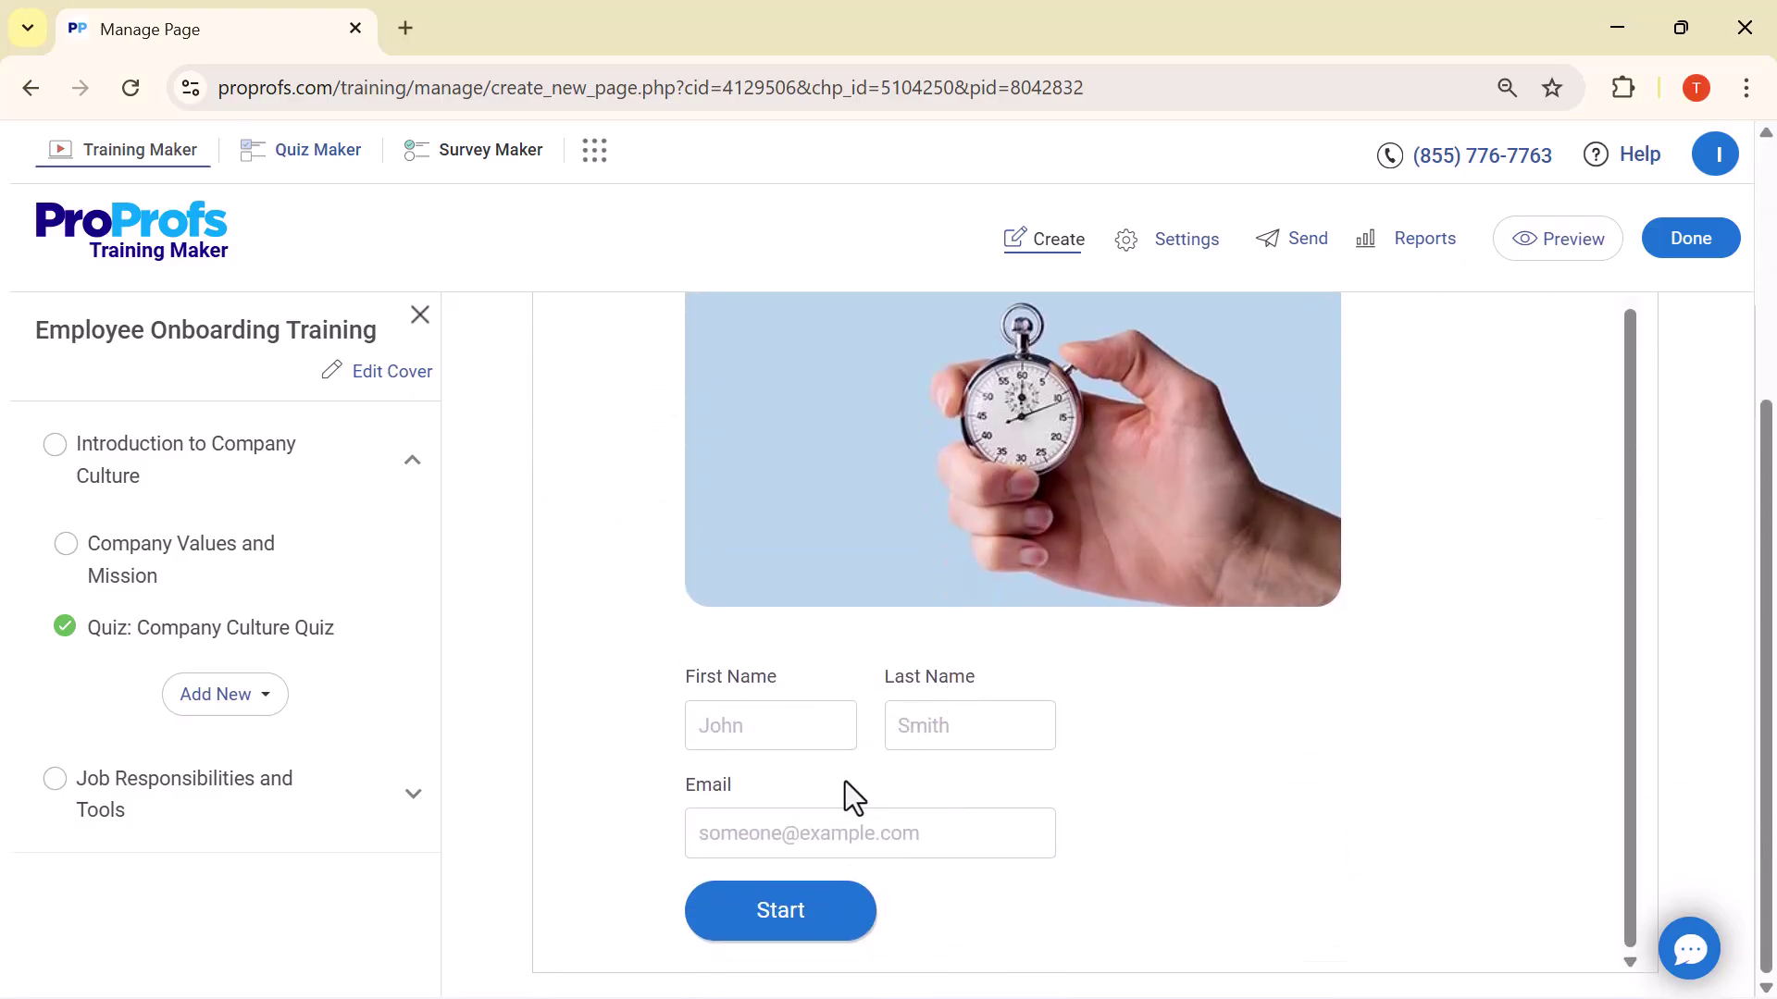
click(730, 745)
text(Tech Go)
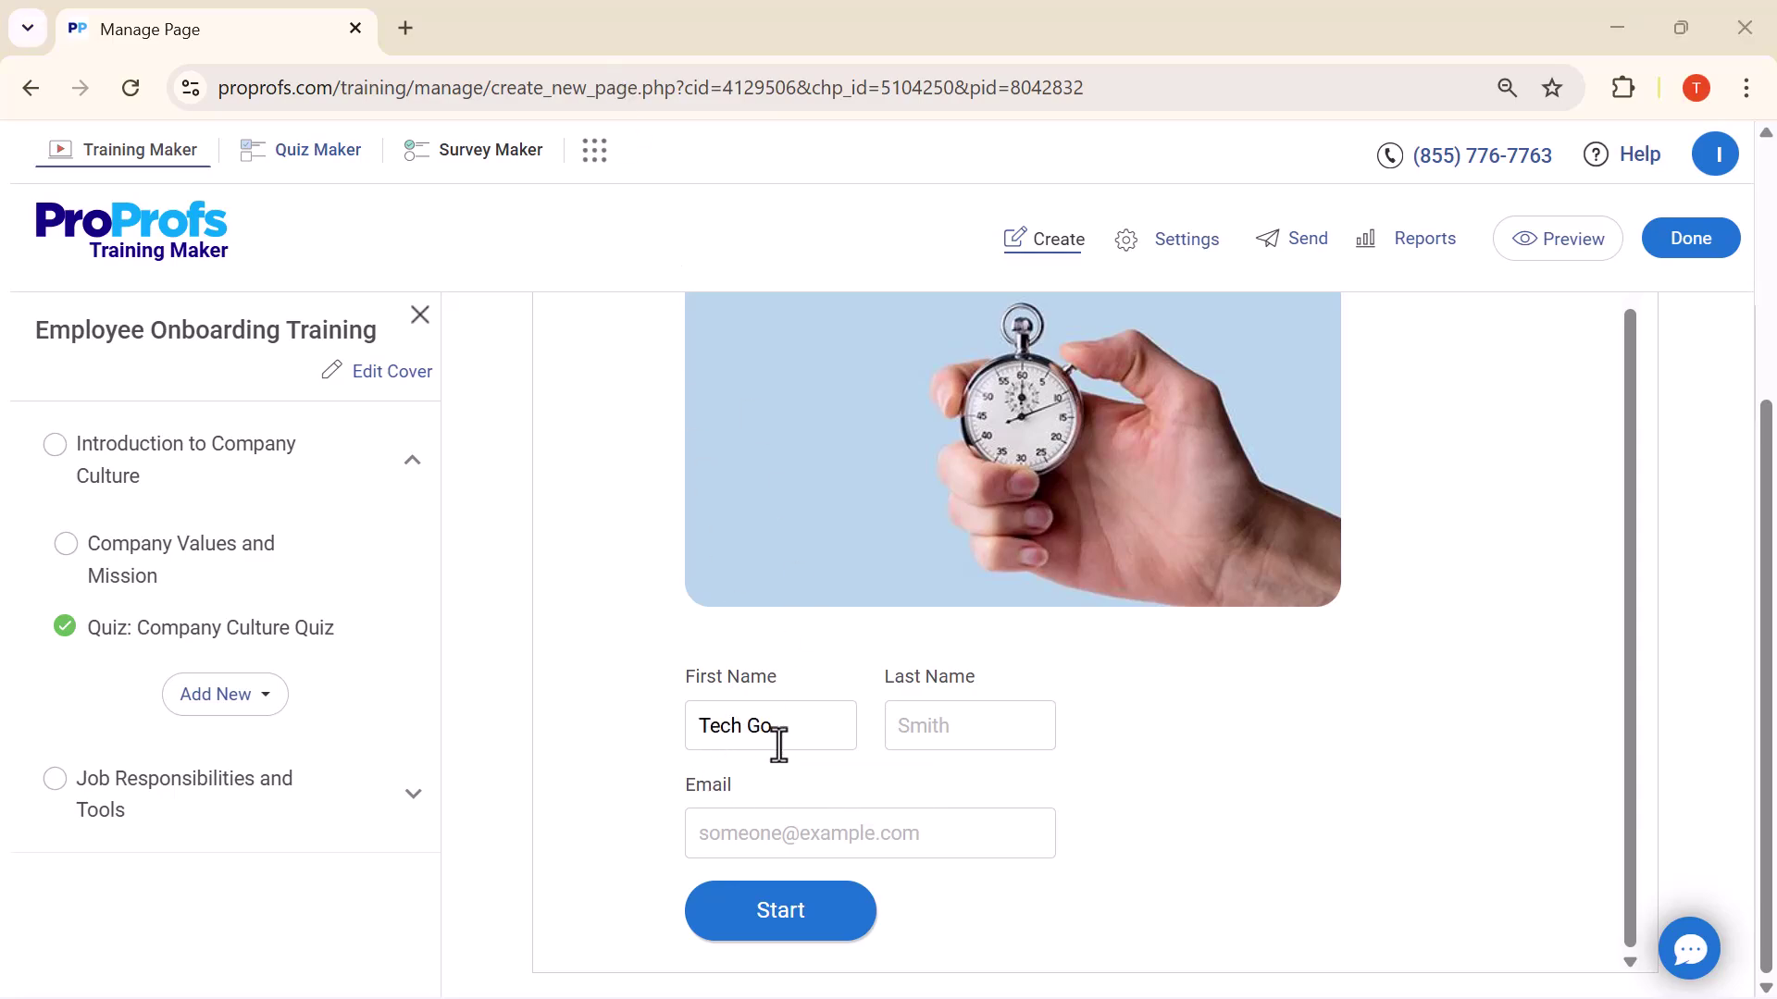
click(929, 743)
text(Go)
click(912, 849)
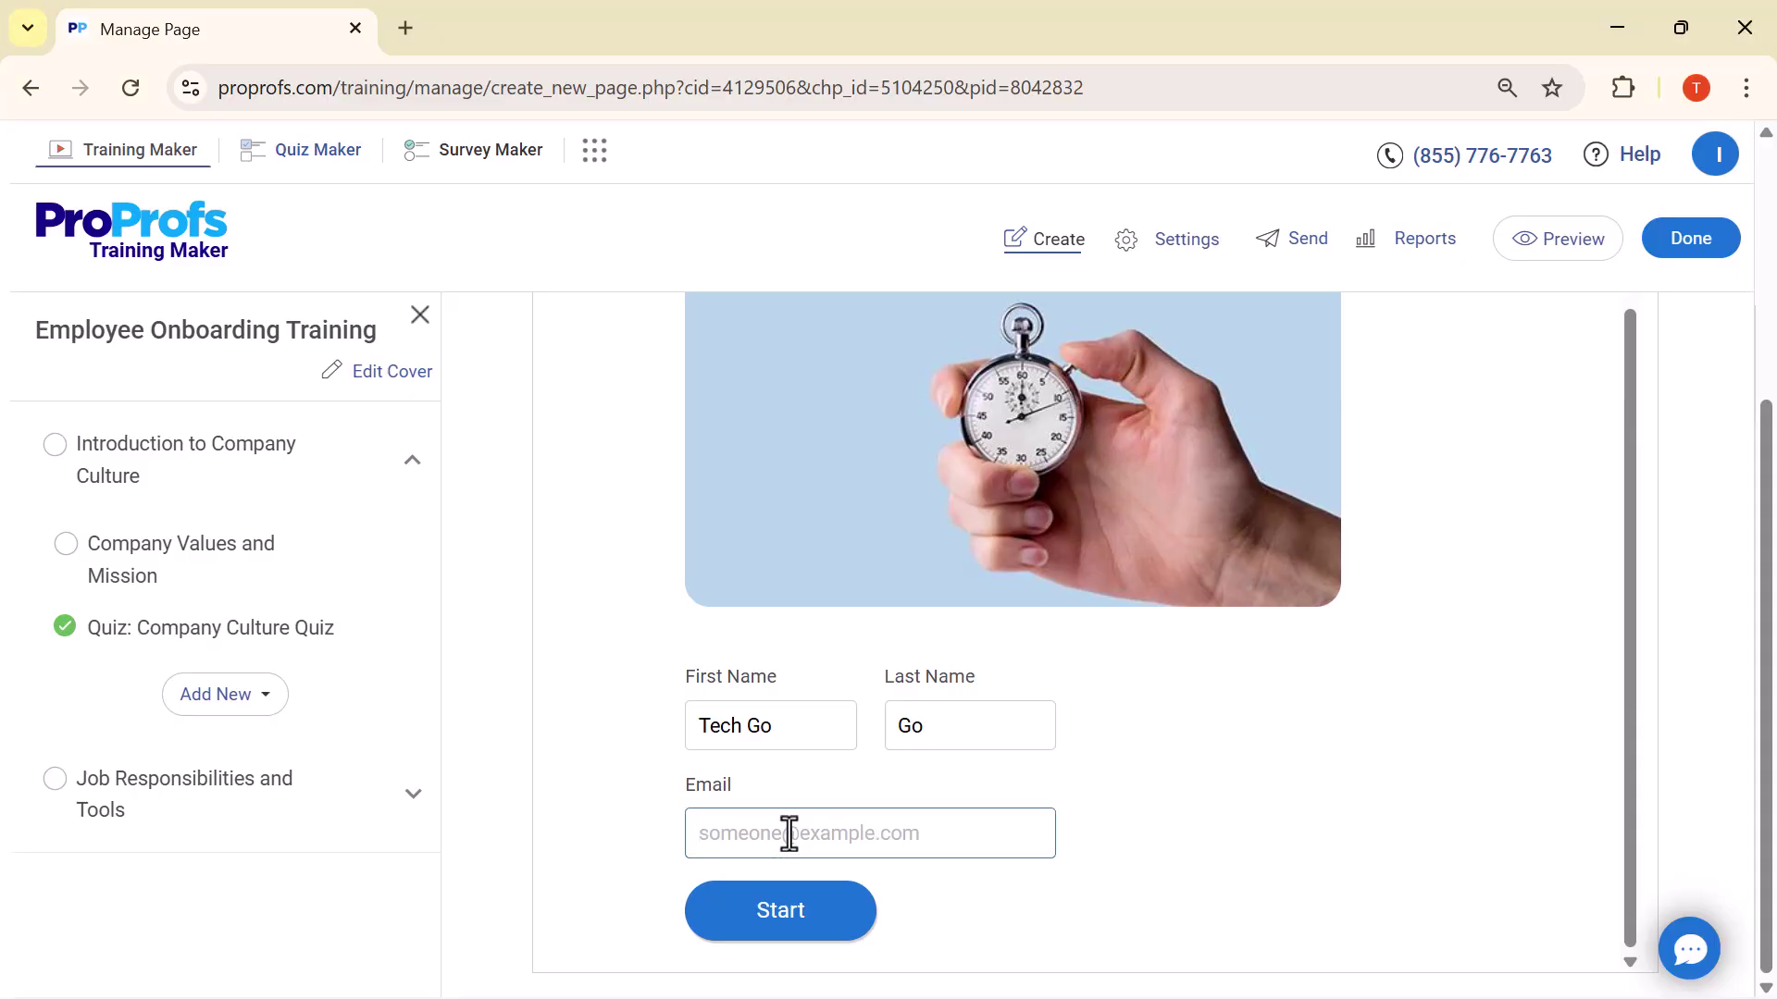
Enter the test taker's e-mail, start the quiz, and answer the first questions True, False, True
click(773, 911)
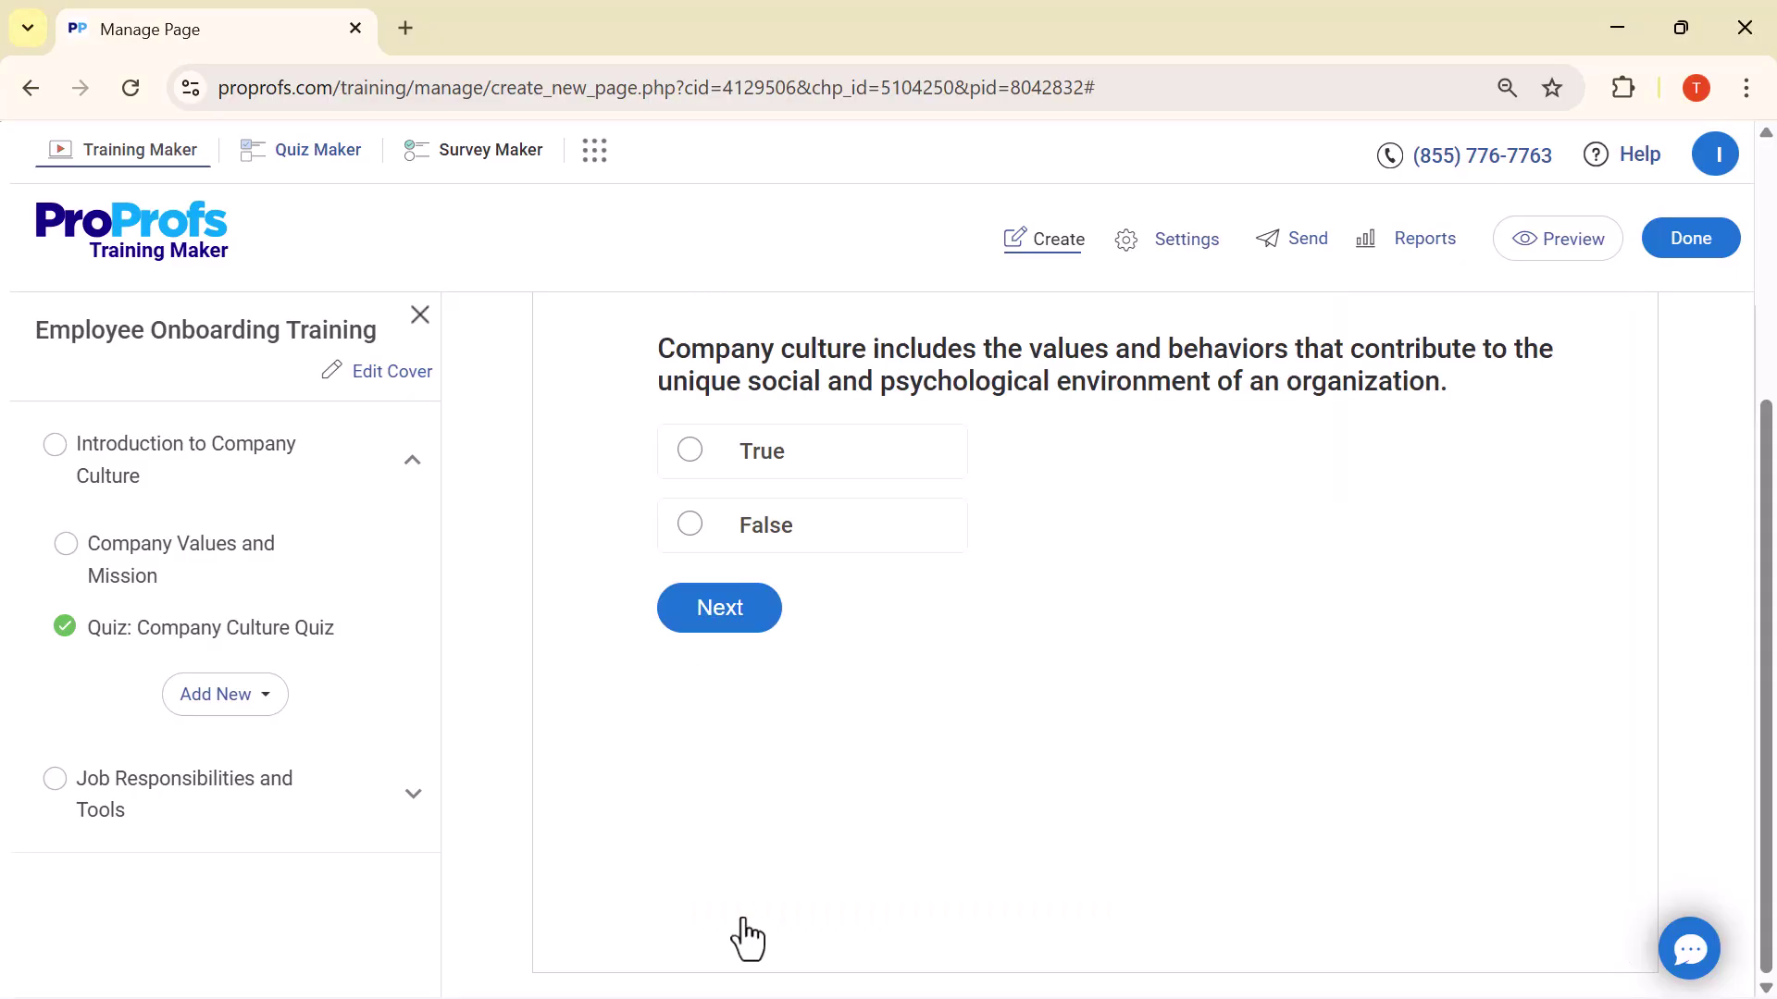
click(699, 468)
click(708, 620)
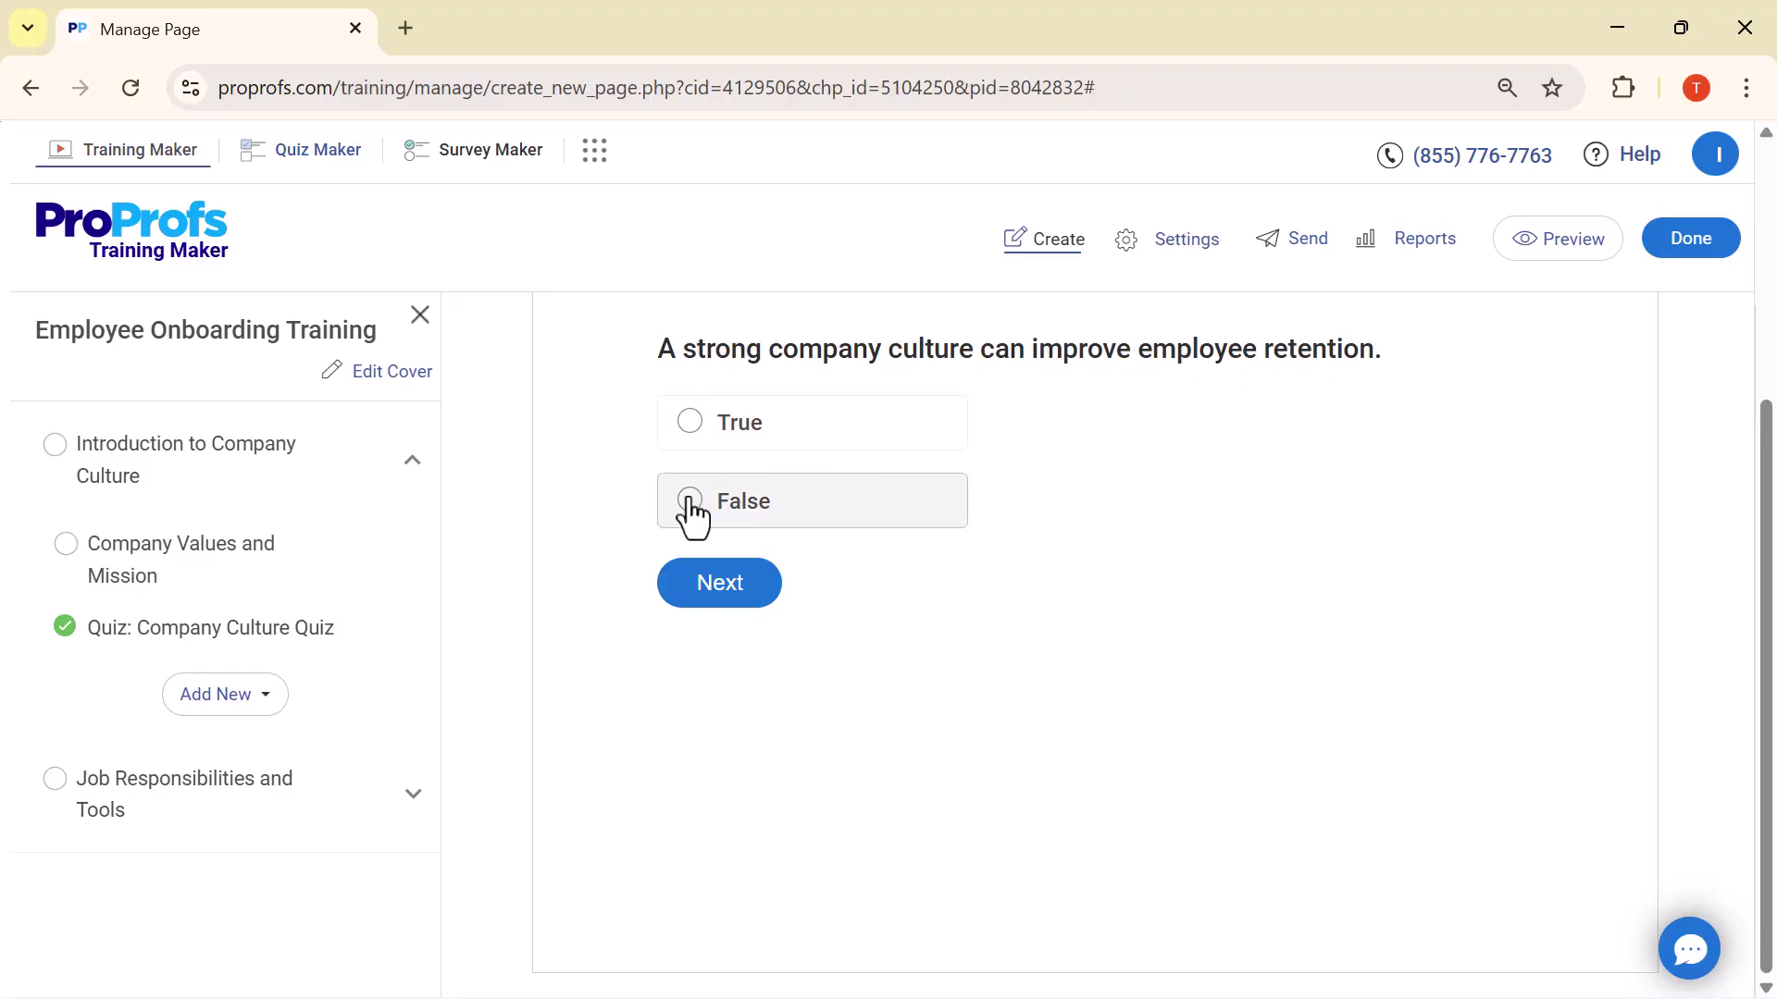
click(713, 606)
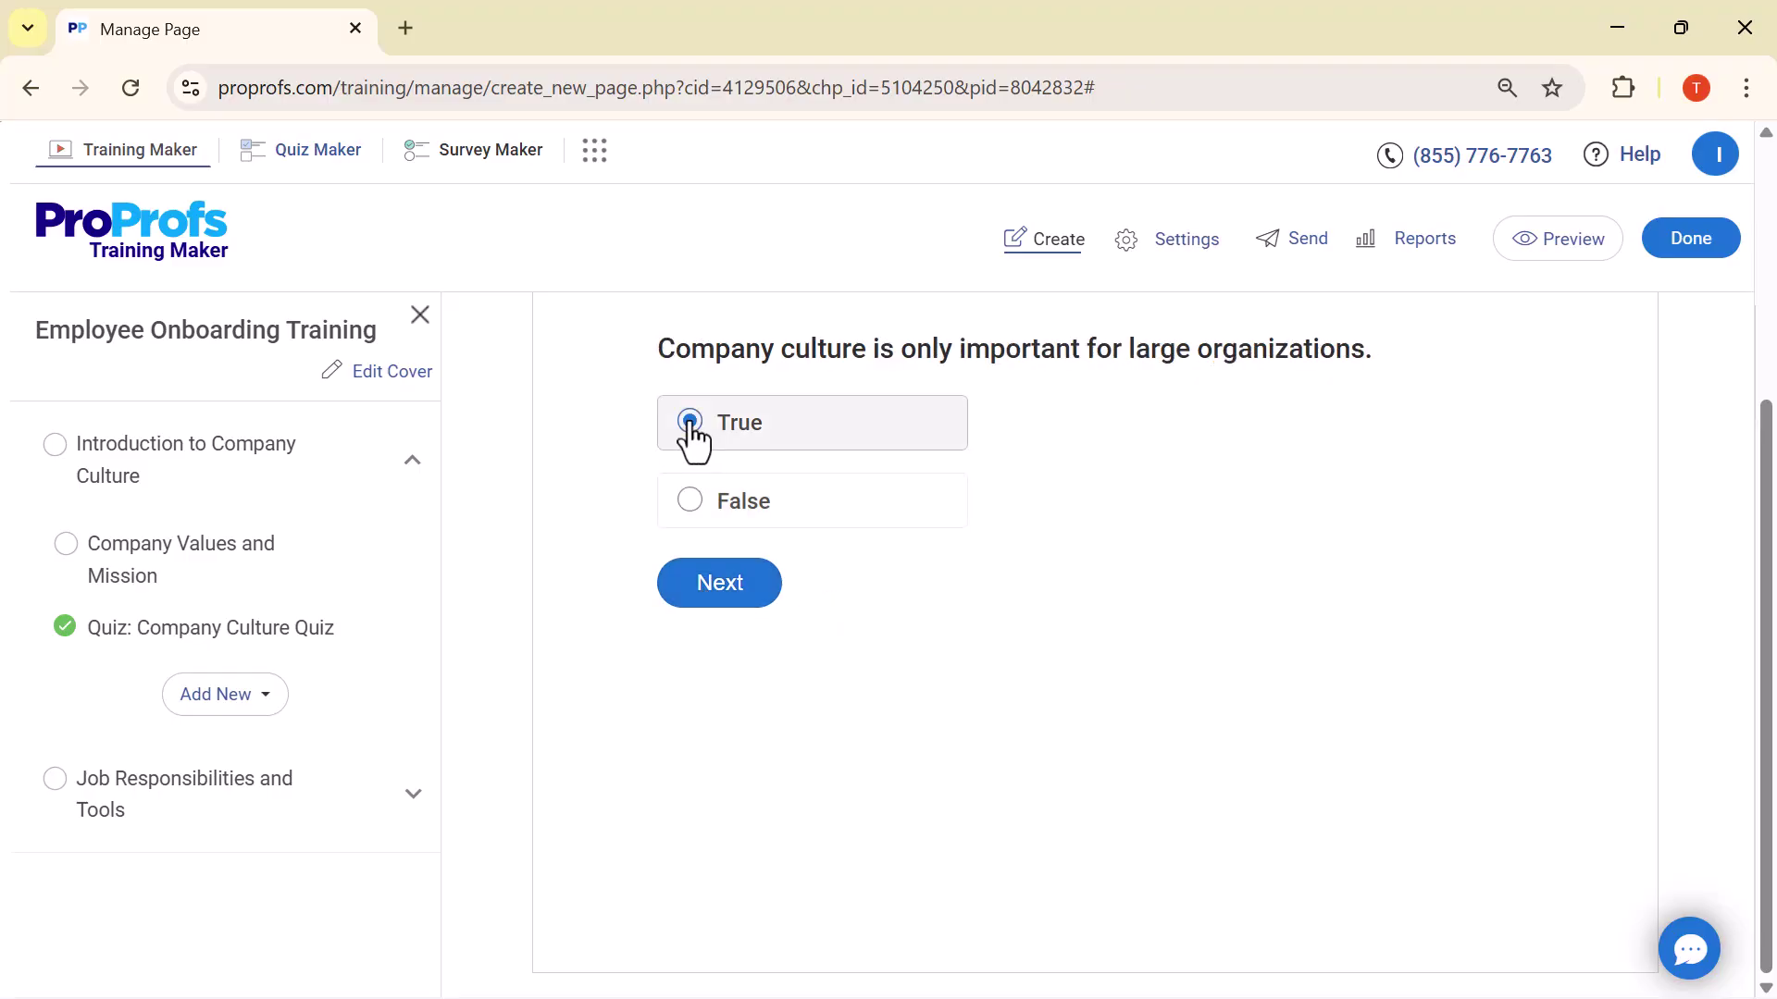
click(718, 604)
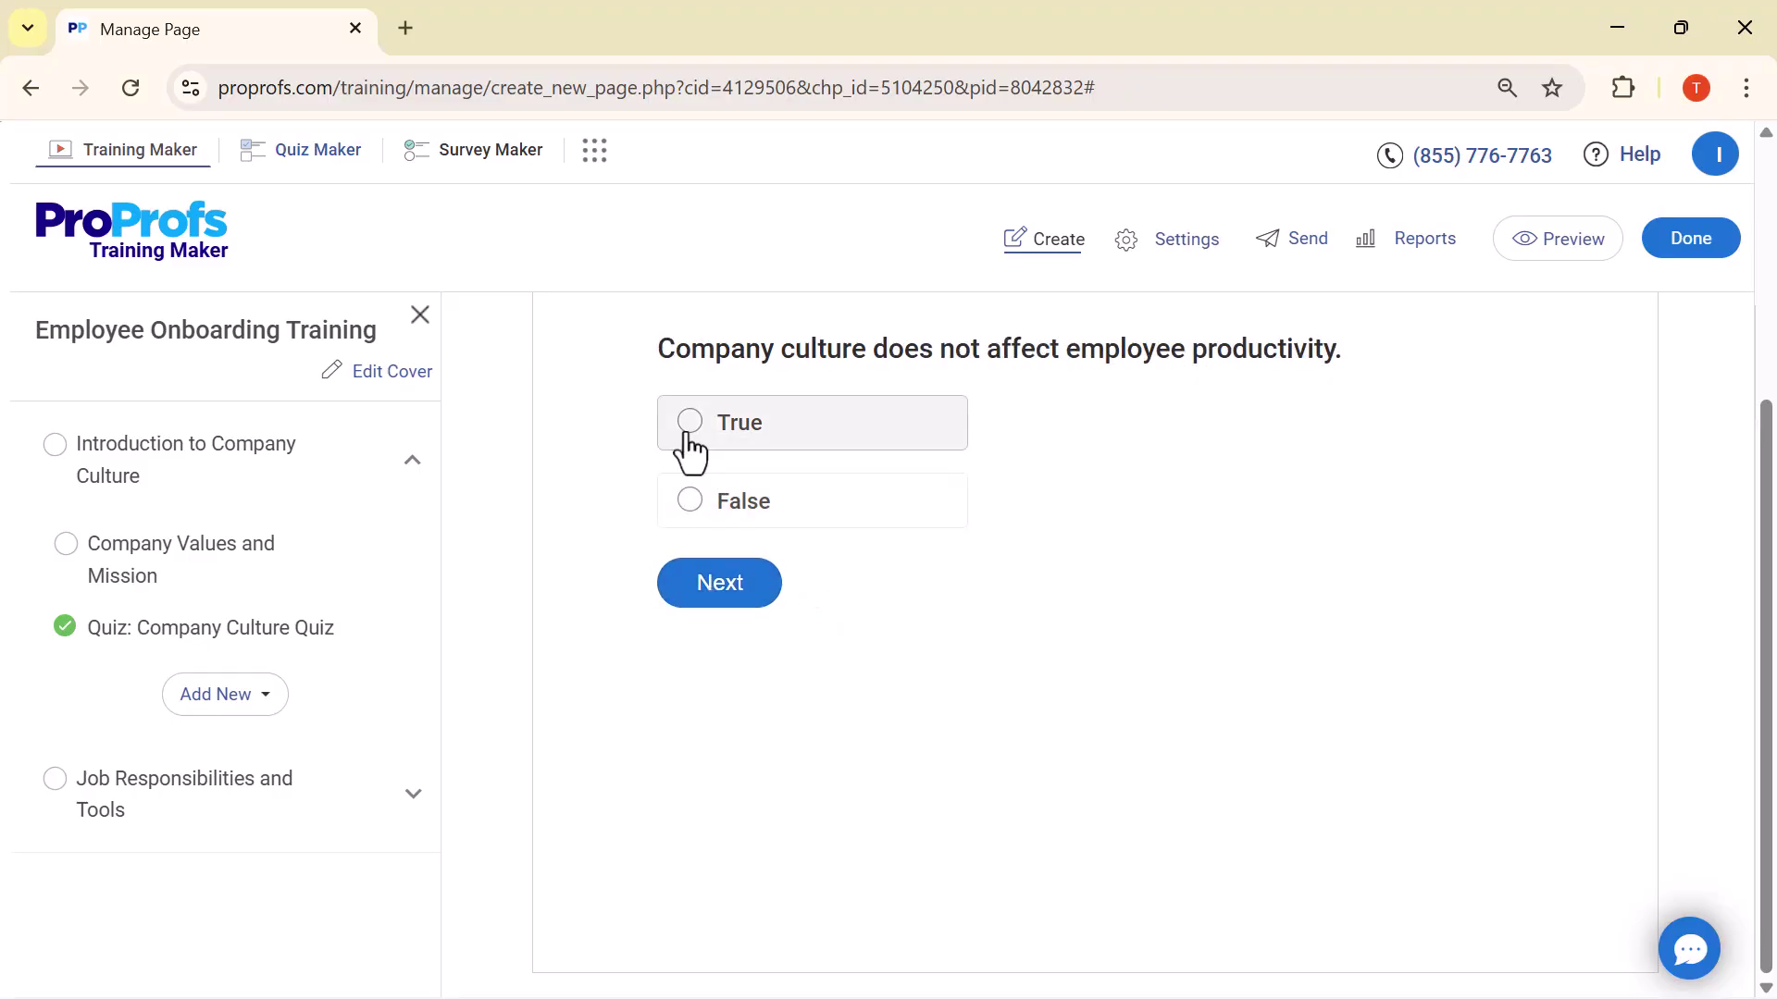
click(689, 436)
click(690, 594)
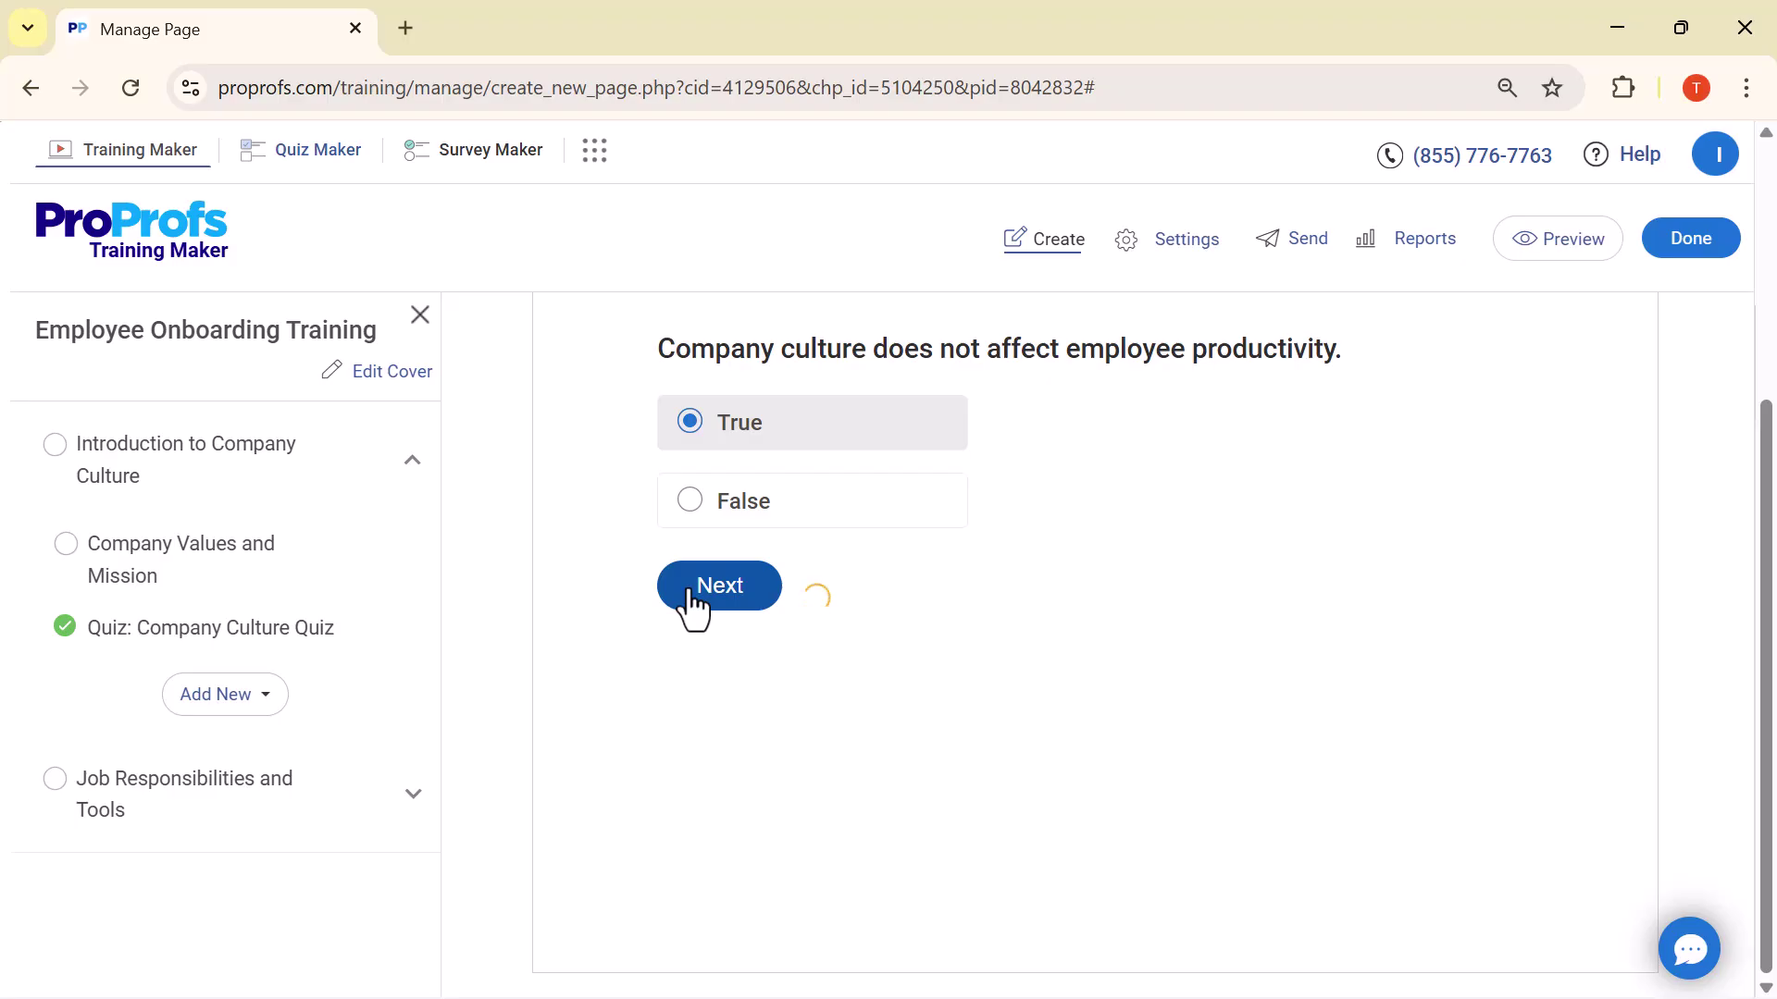
Answer the remaining questions False, True, True, False and submit the answers
click(688, 507)
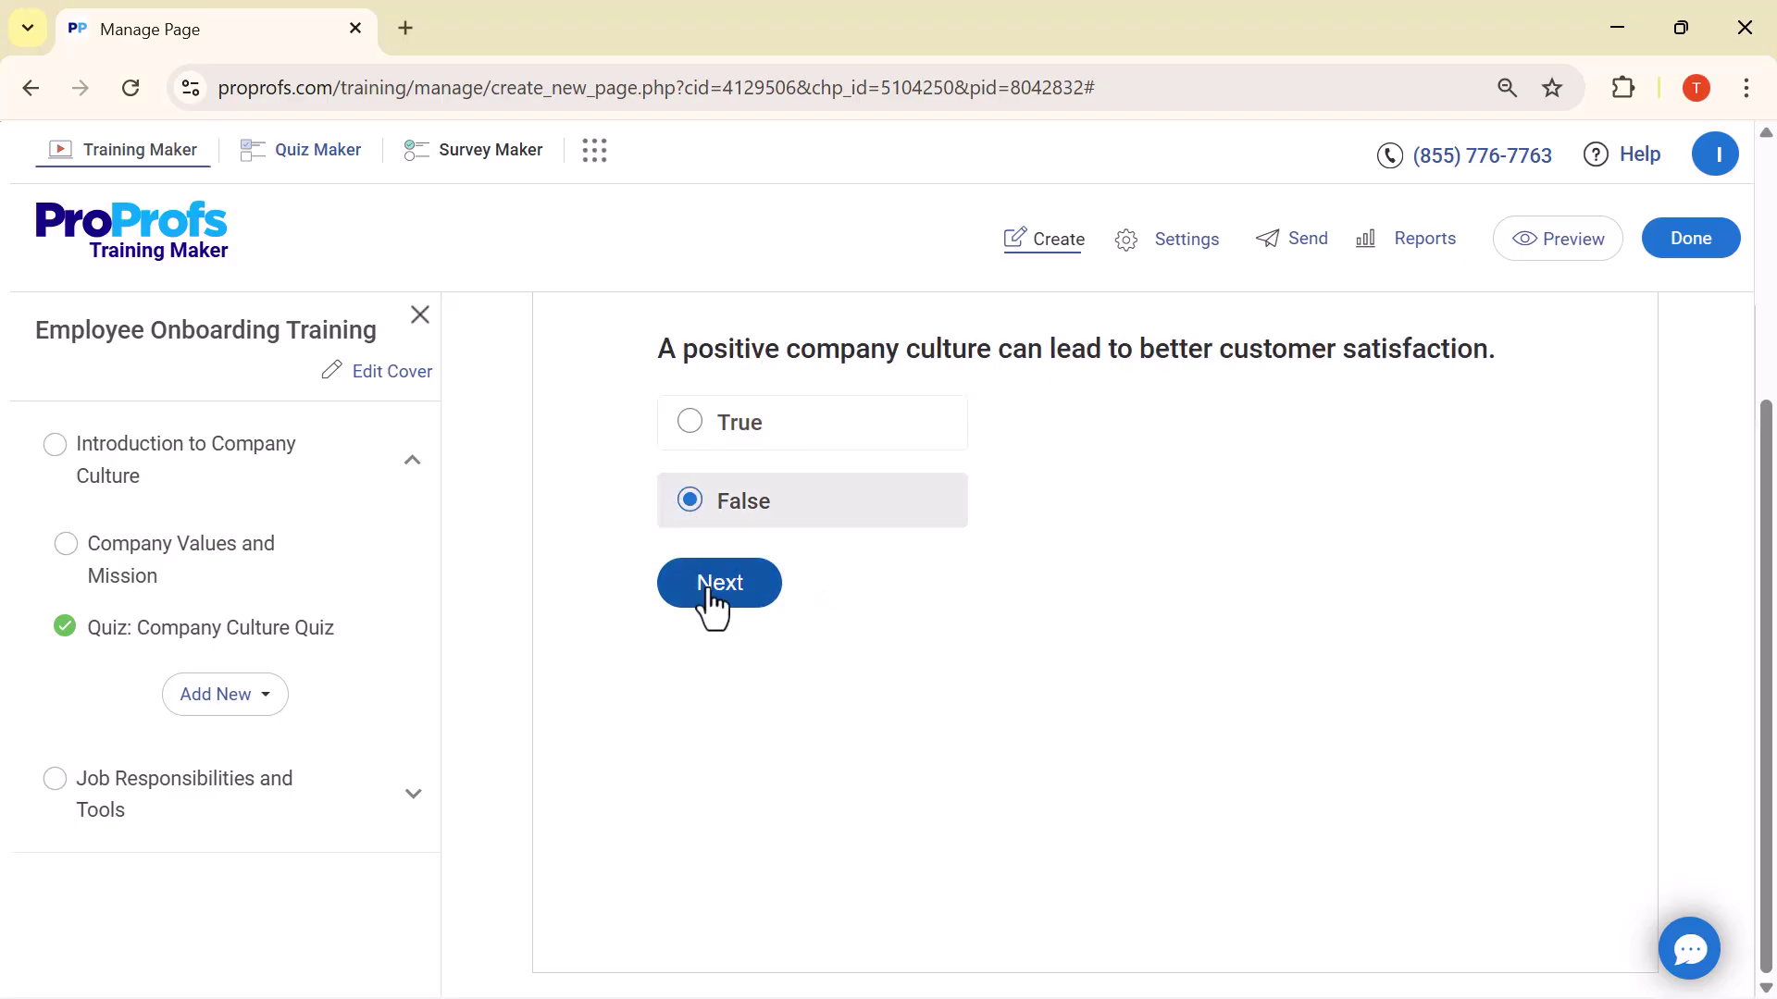
click(714, 601)
click(694, 425)
click(701, 597)
click(692, 427)
click(710, 597)
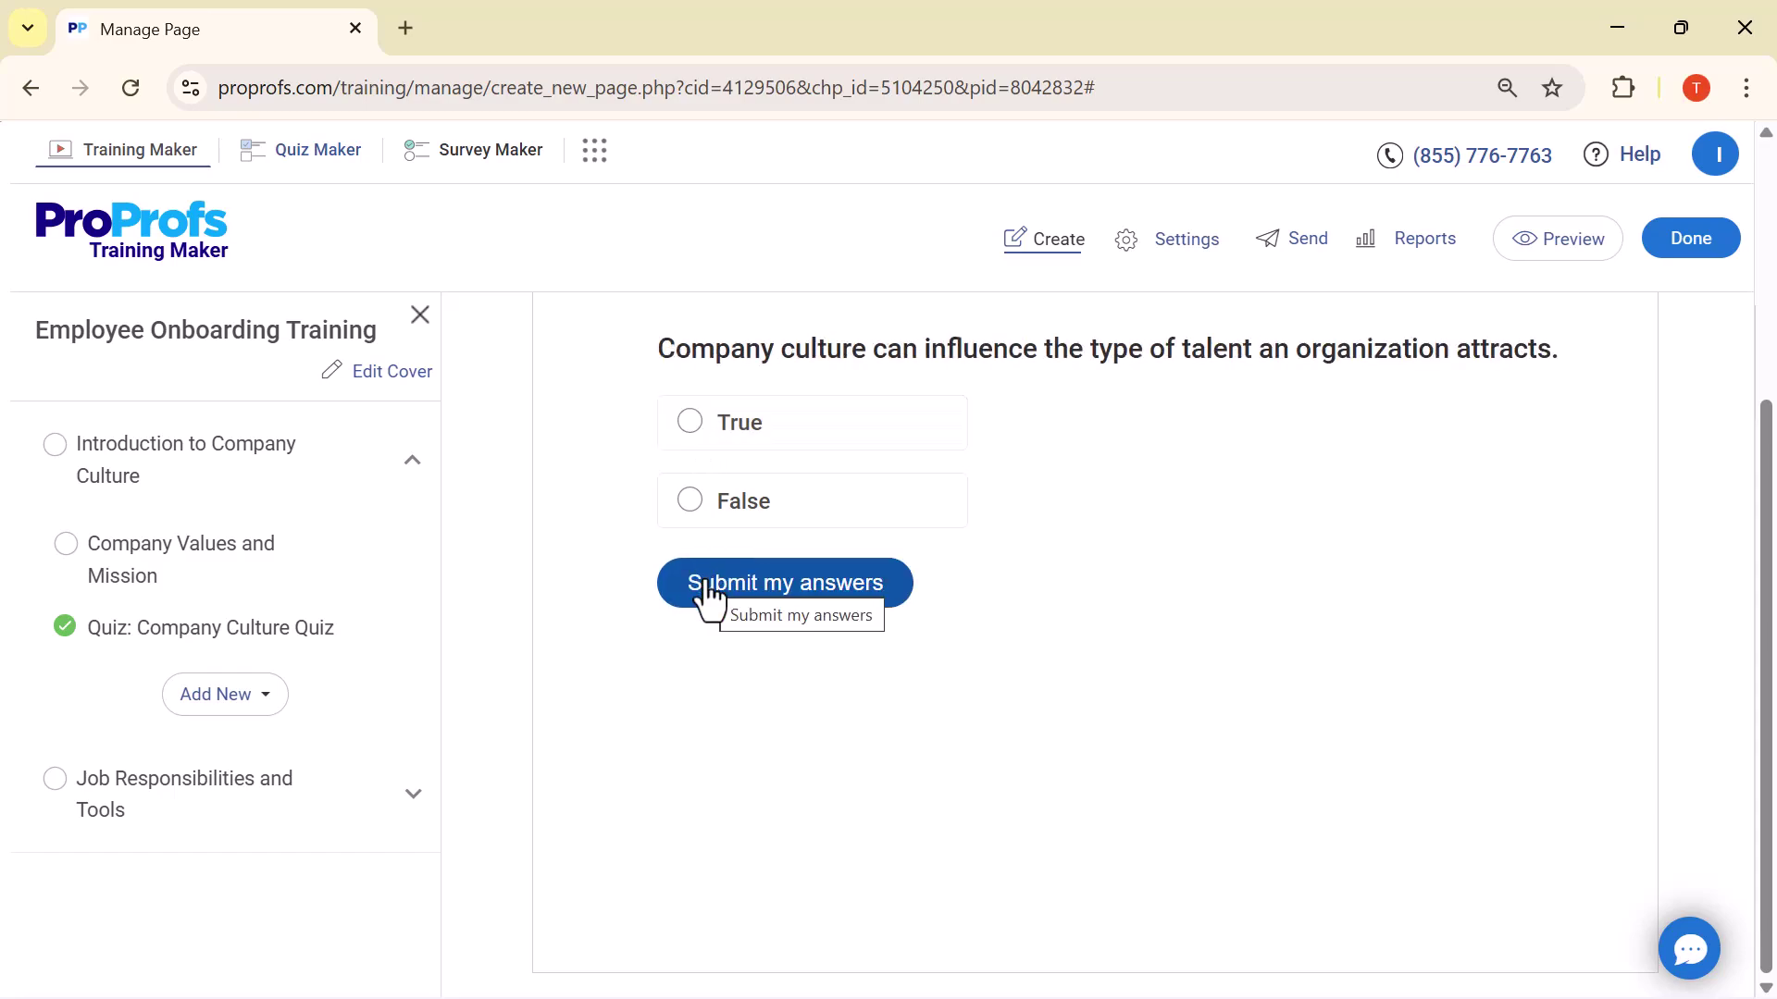
click(690, 504)
click(724, 597)
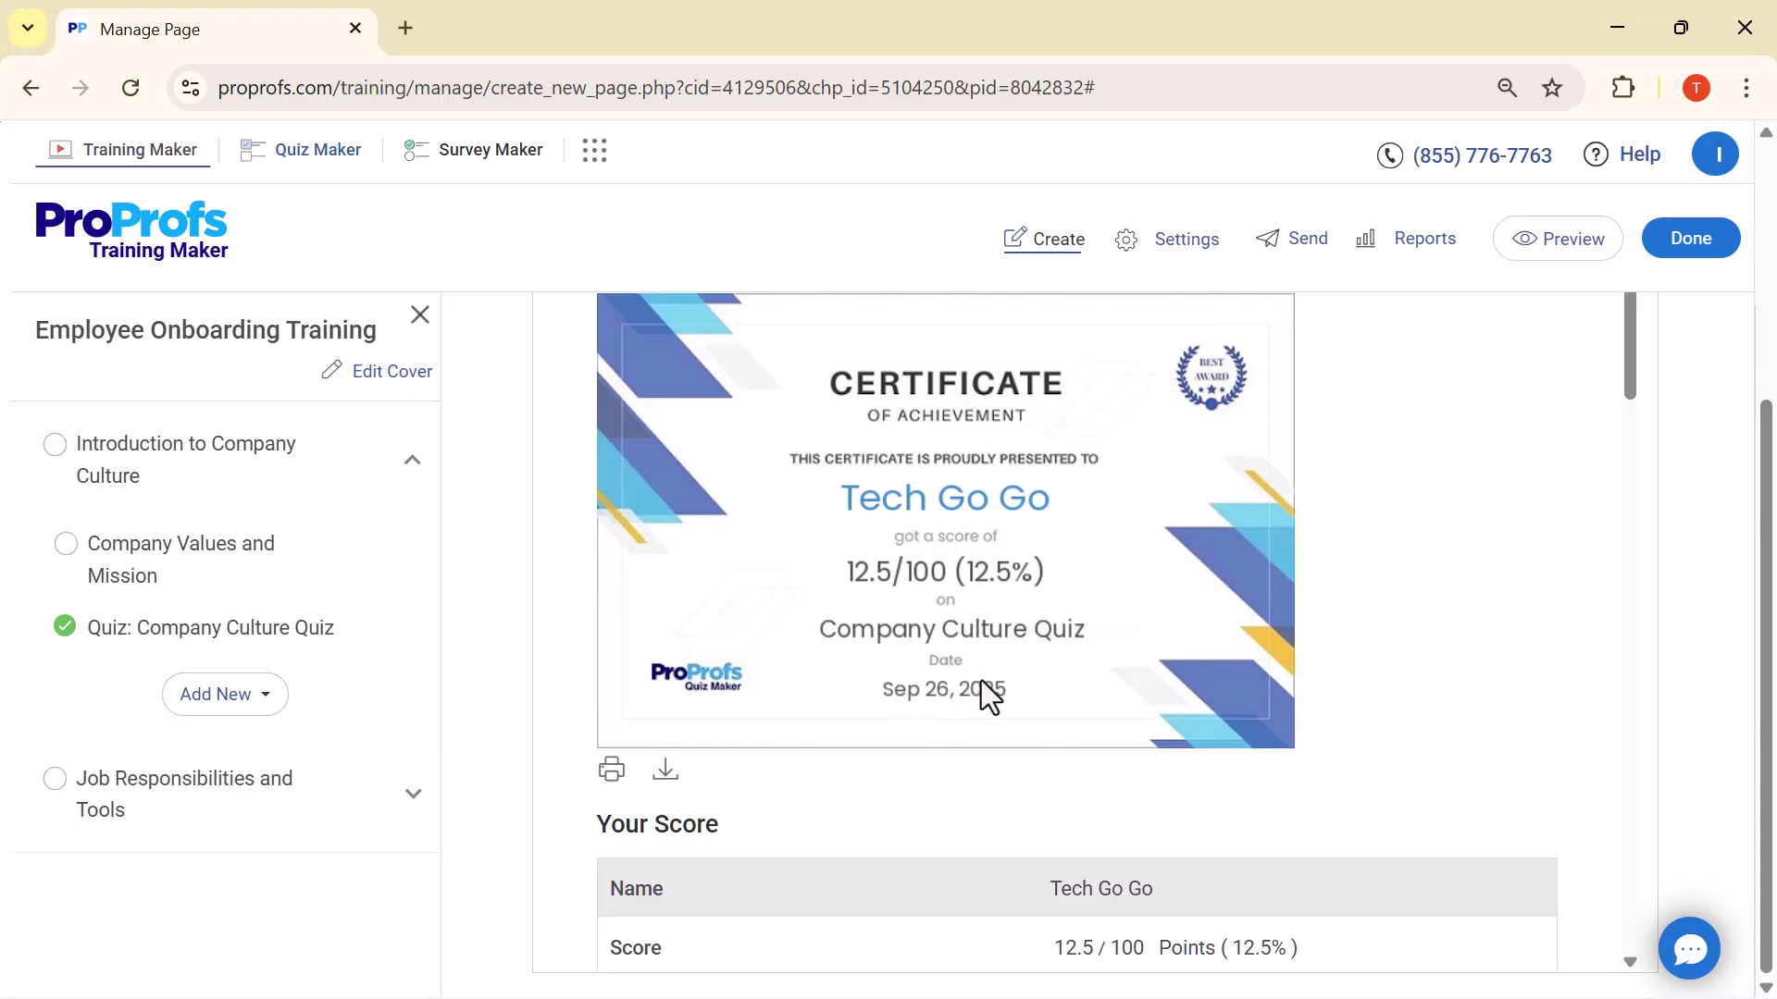
Review the certificate, 12.5% score and Your Answers list, then bring up the Add New menu
scroll(983, 696, down, 3)
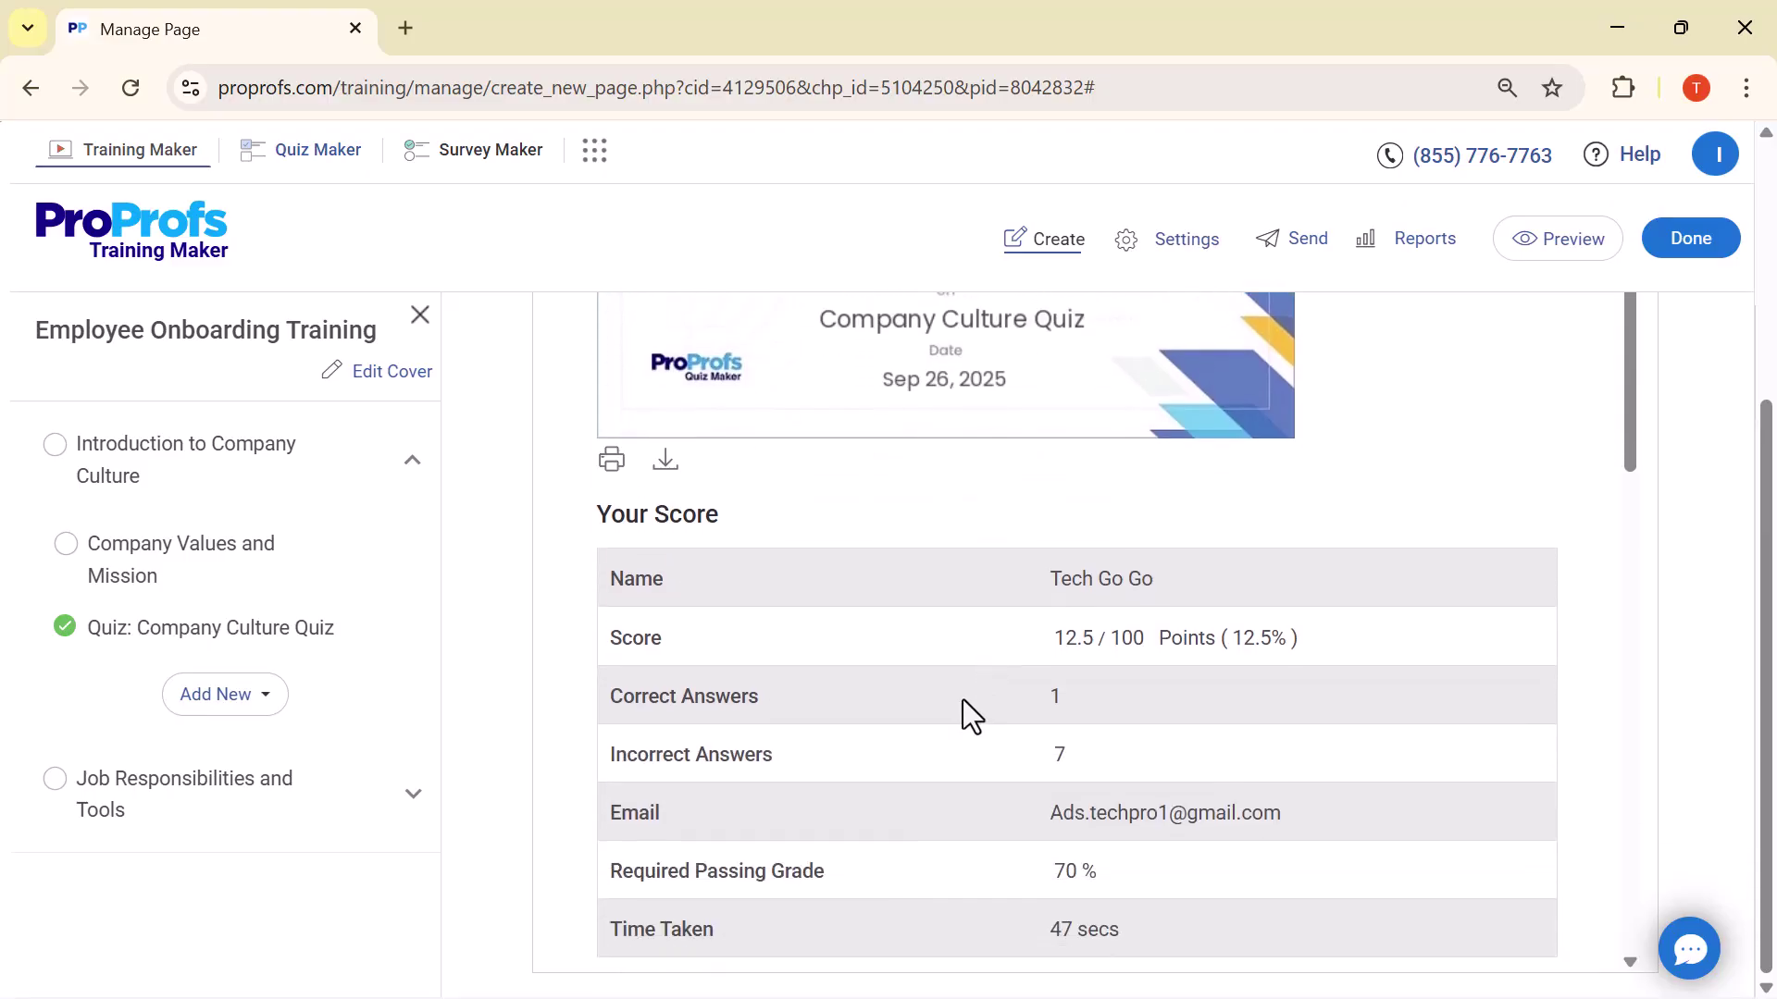
scroll(953, 711, down, 6)
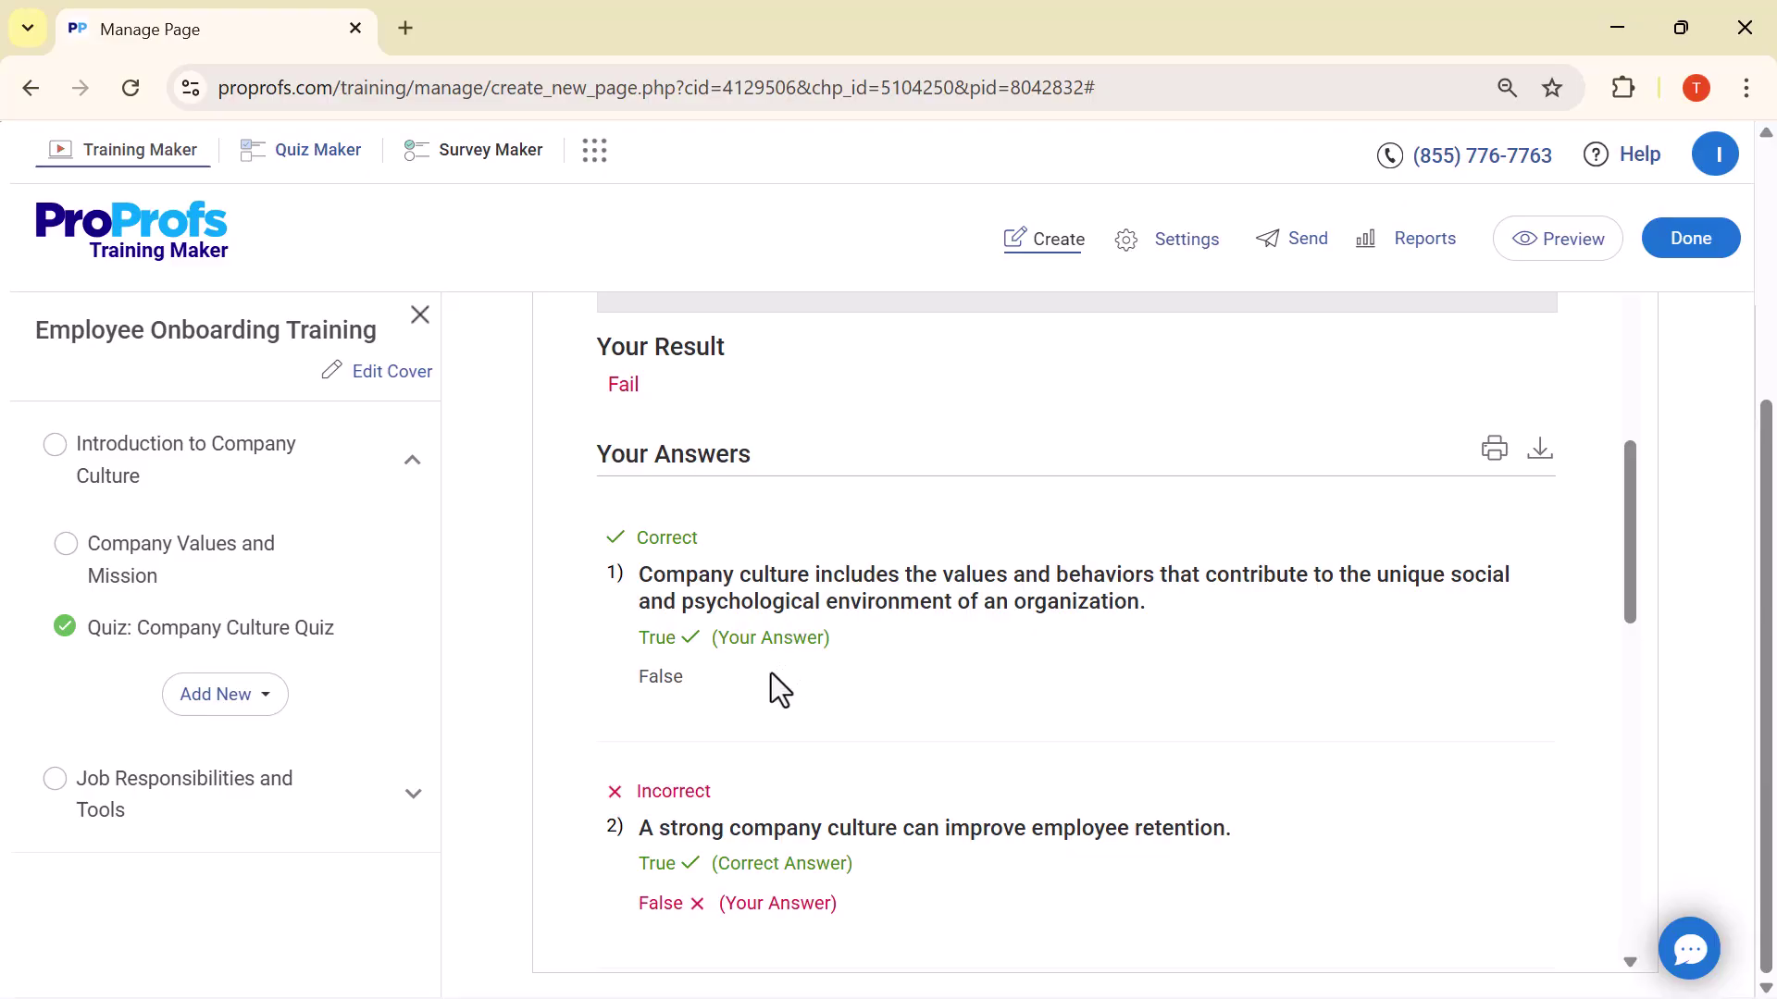
scroll(770, 673, down, 2)
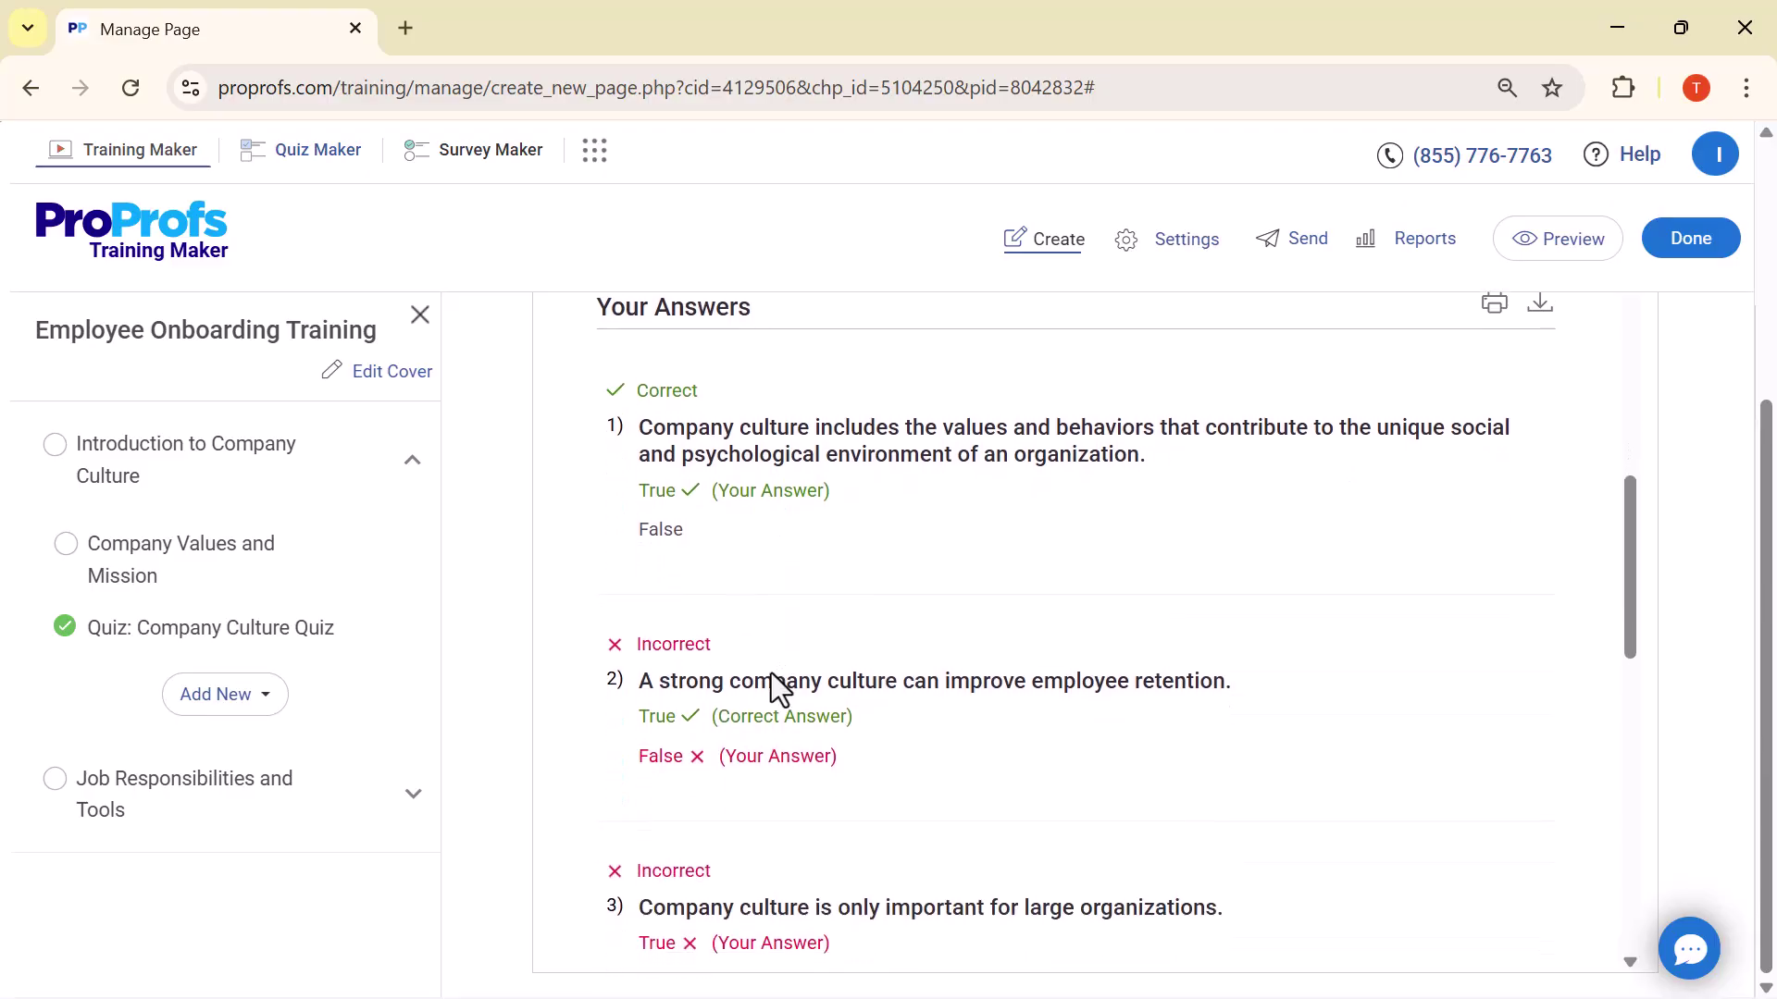
scroll(772, 676, down, 5)
scroll(771, 674, down, 4)
scroll(770, 674, down, 2)
scroll(770, 674, down, 1)
scroll(770, 674, up, 7)
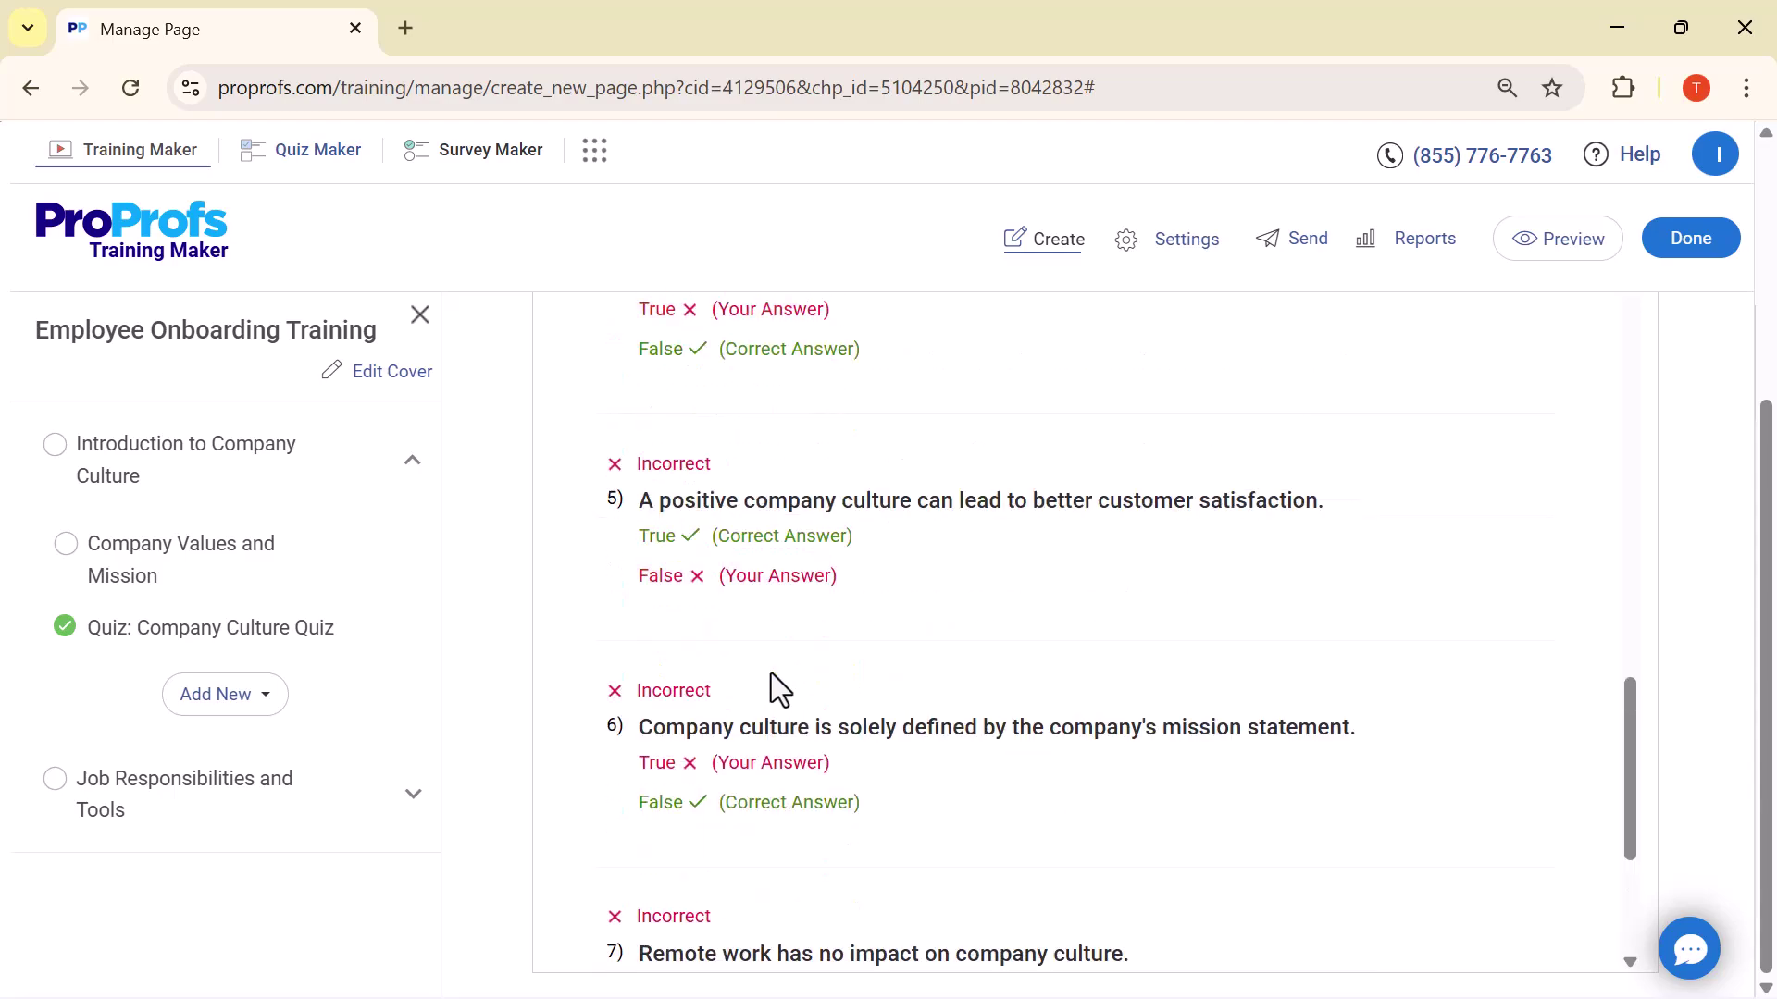
scroll(770, 674, up, 8)
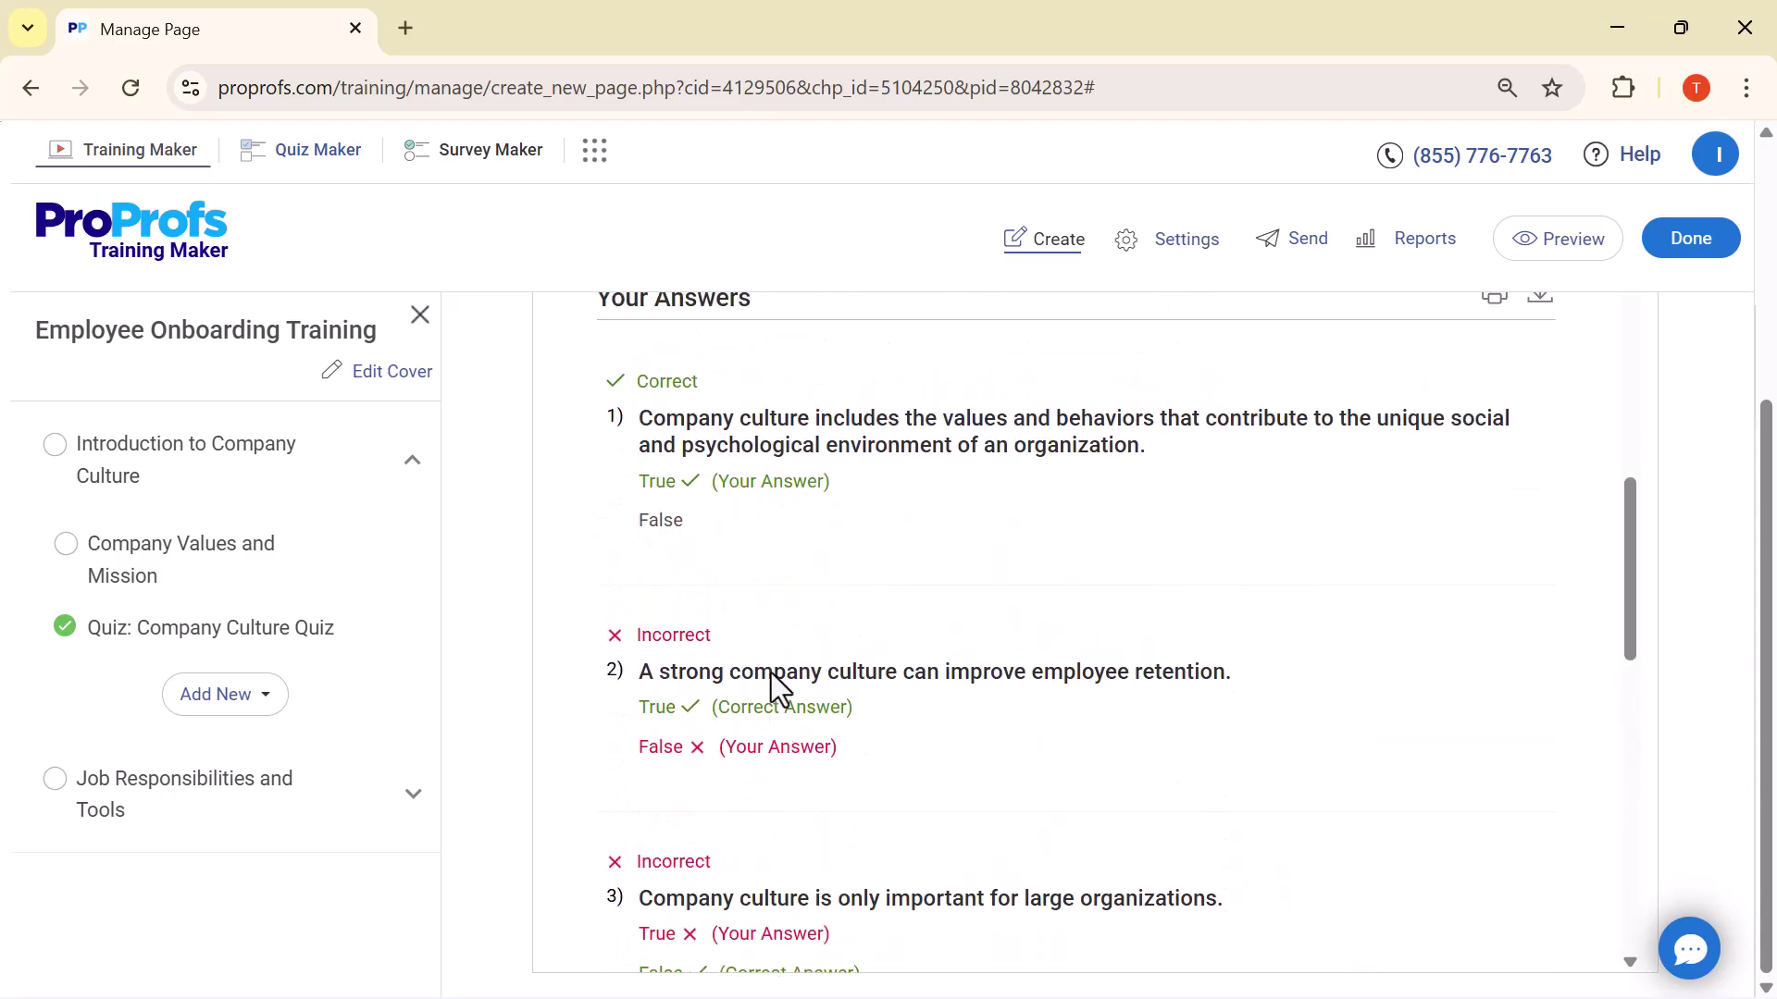
scroll(770, 674, up, 10)
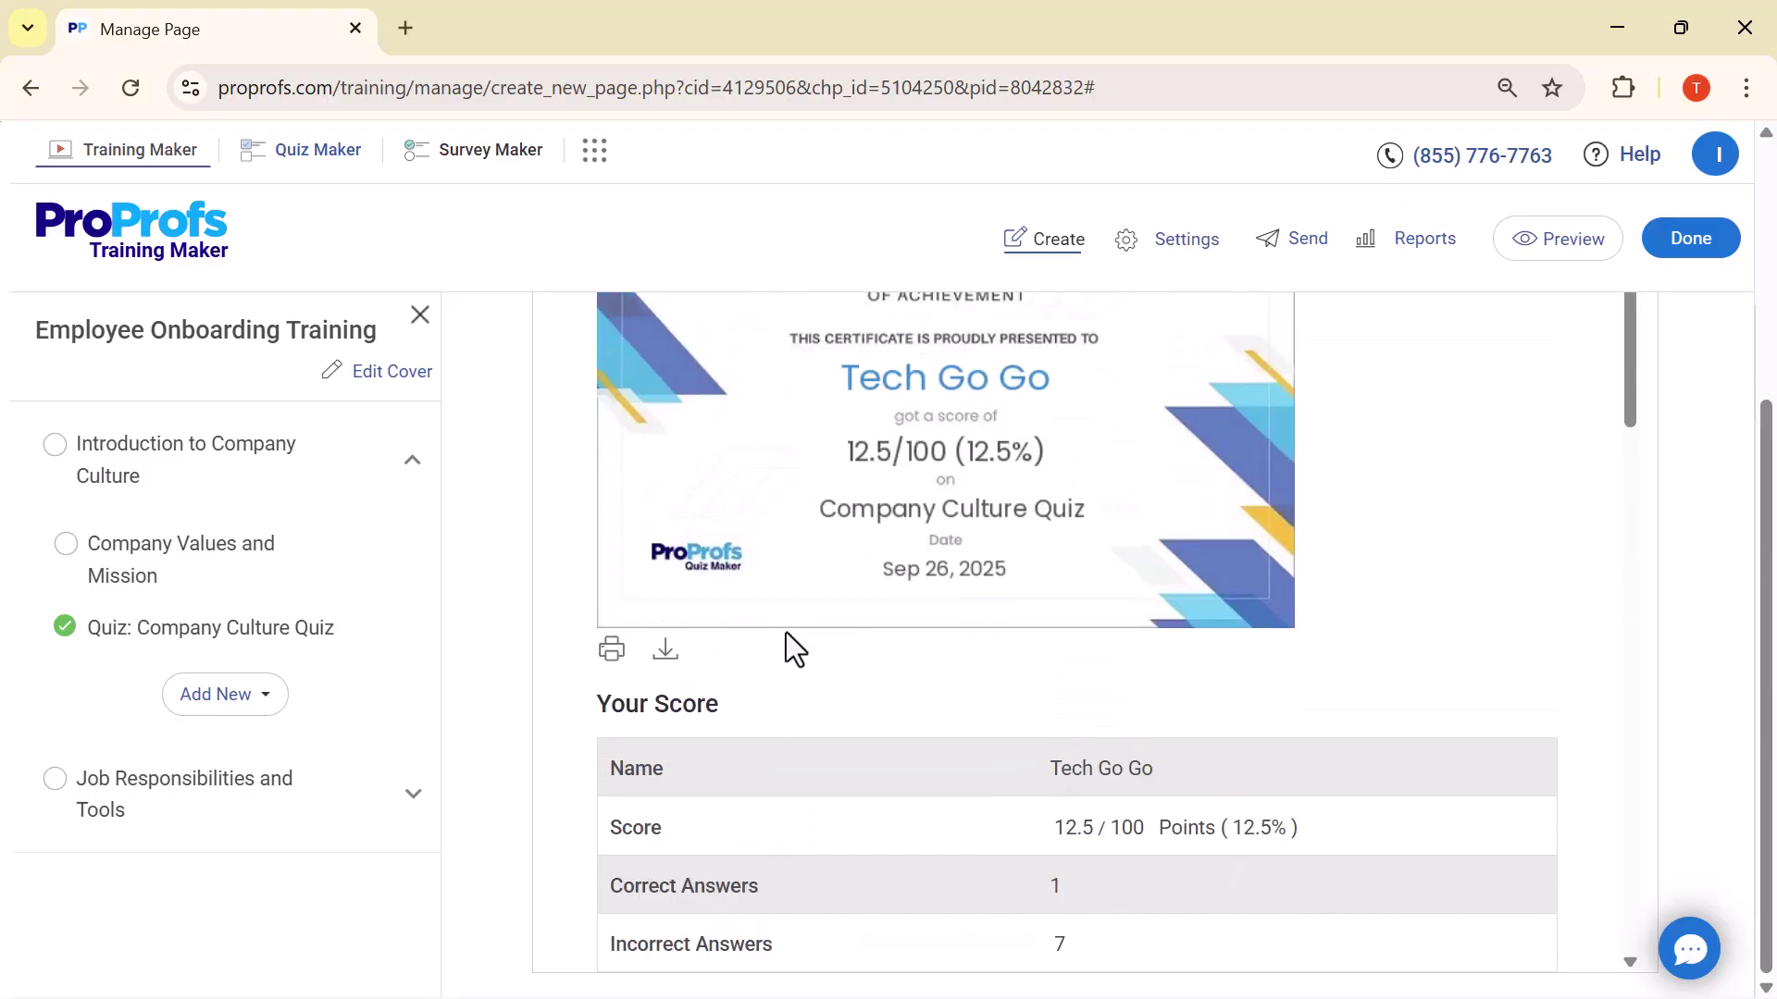
click(271, 703)
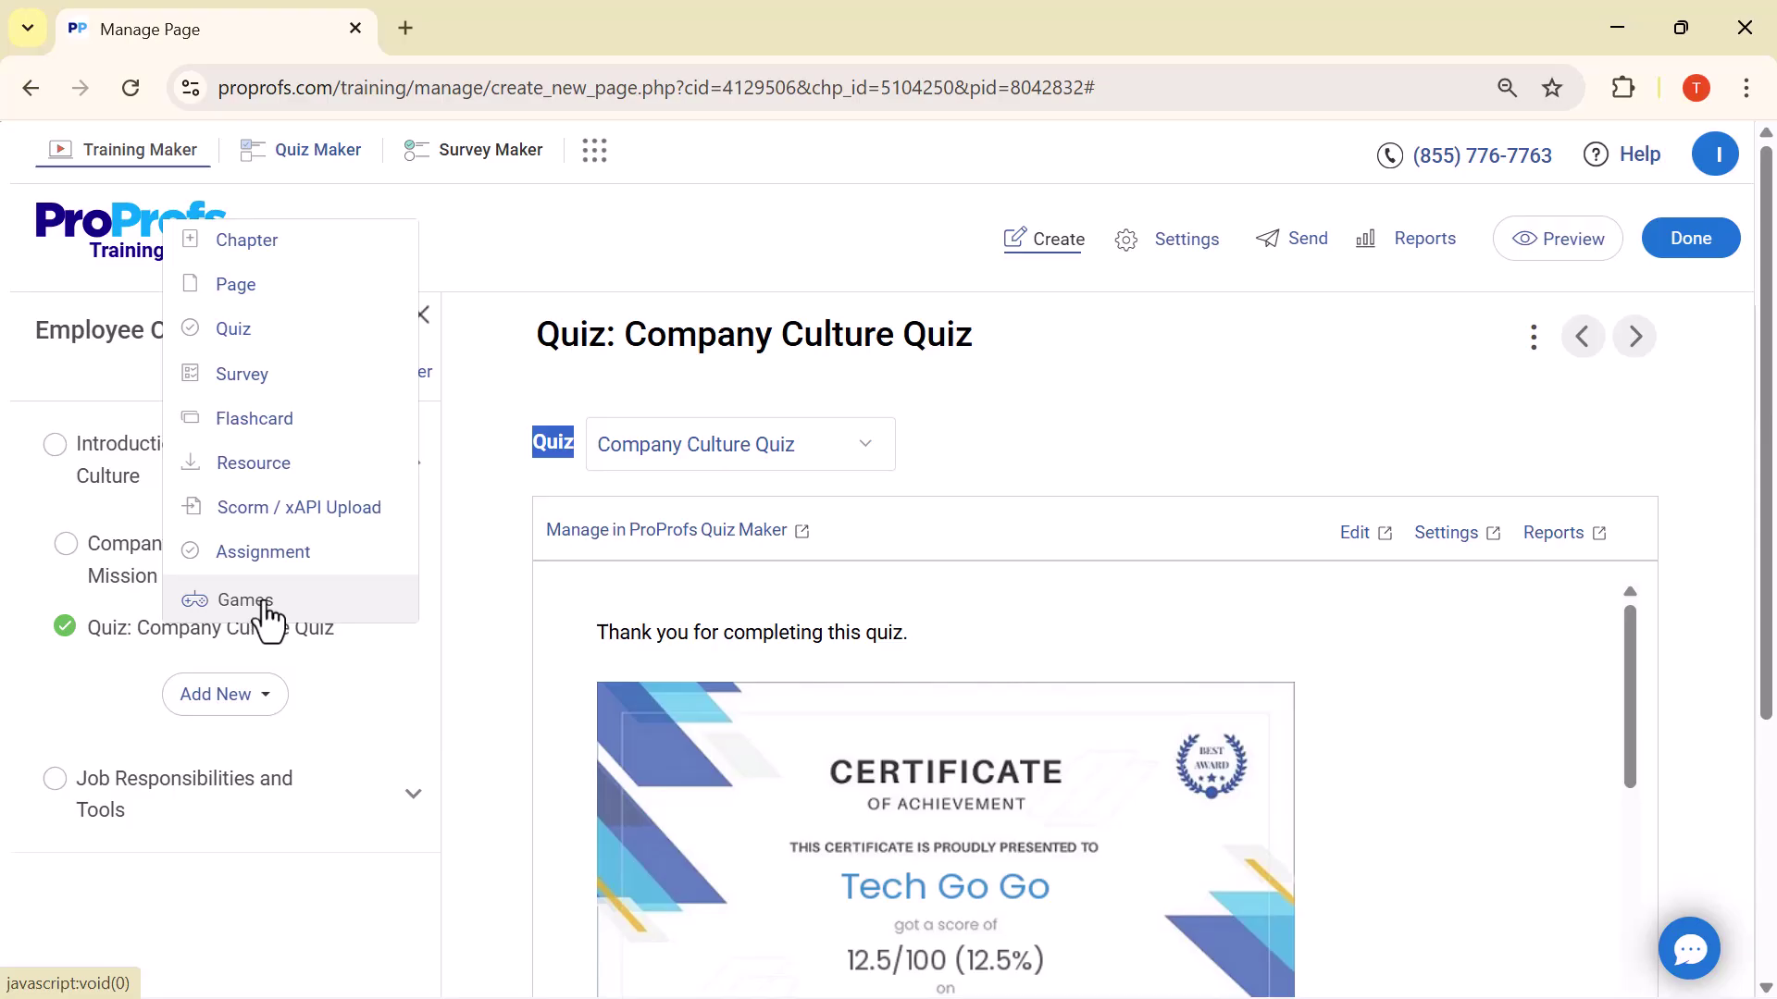
Add a Games page to the course and select Word Search as its game type
click(266, 615)
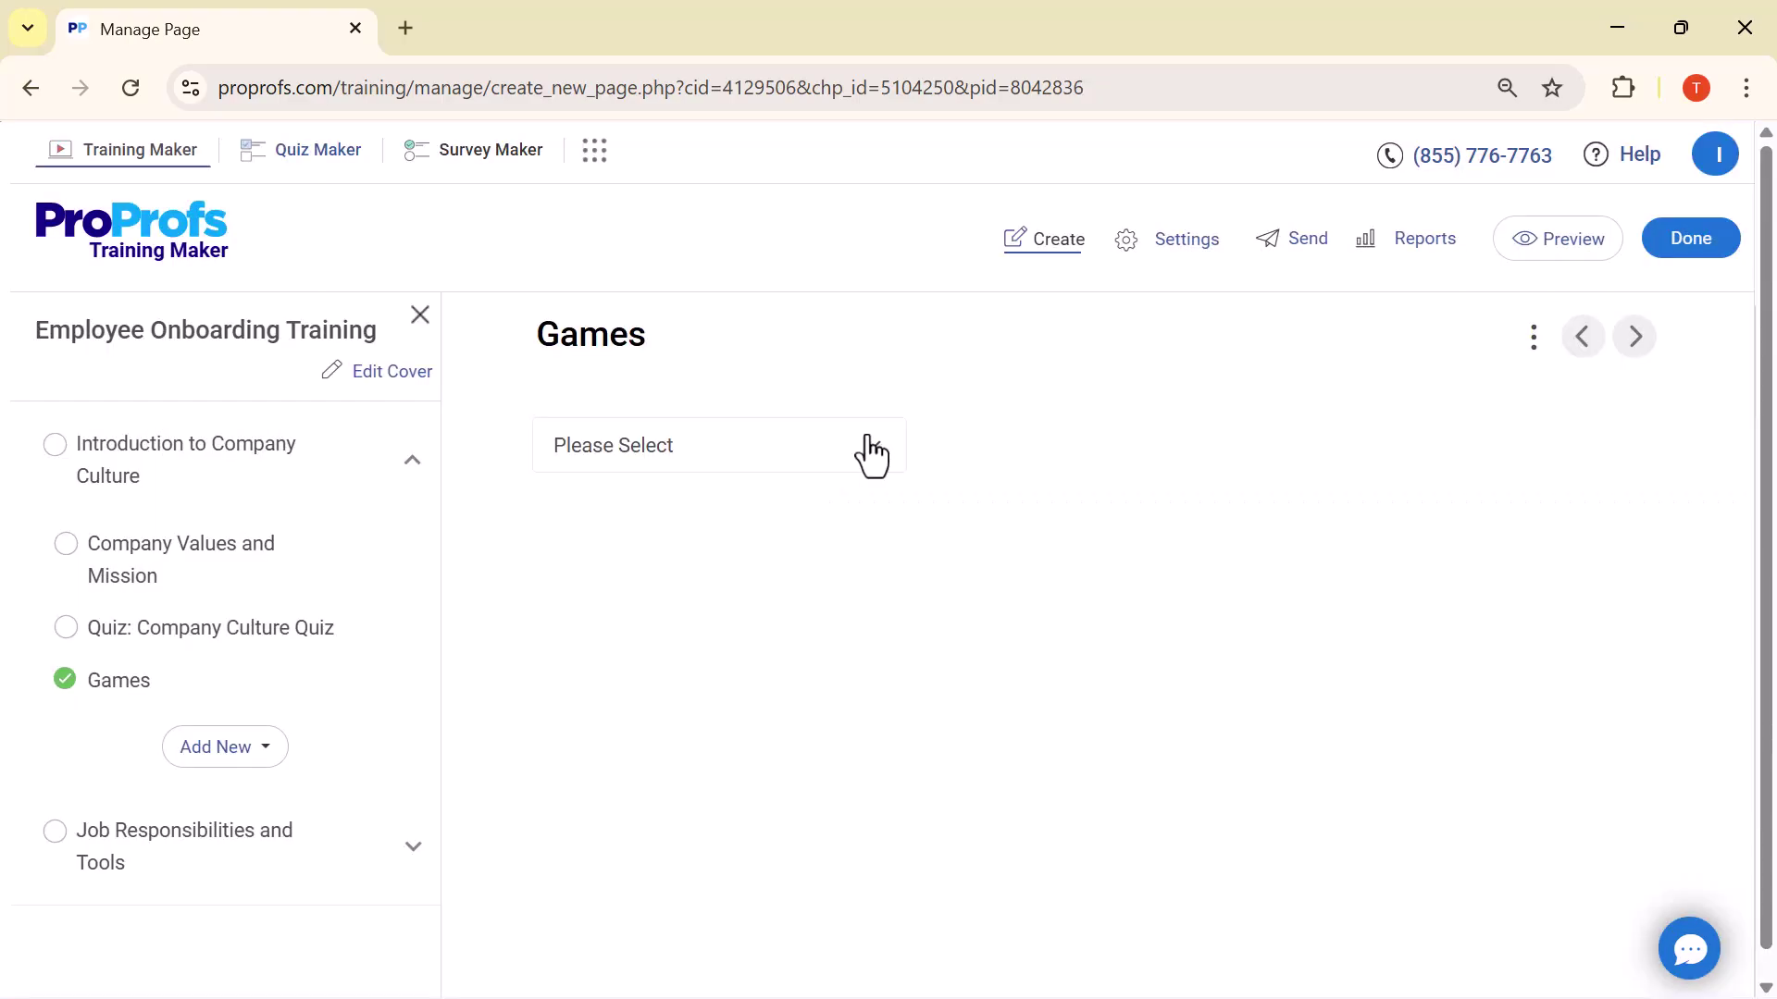
click(877, 454)
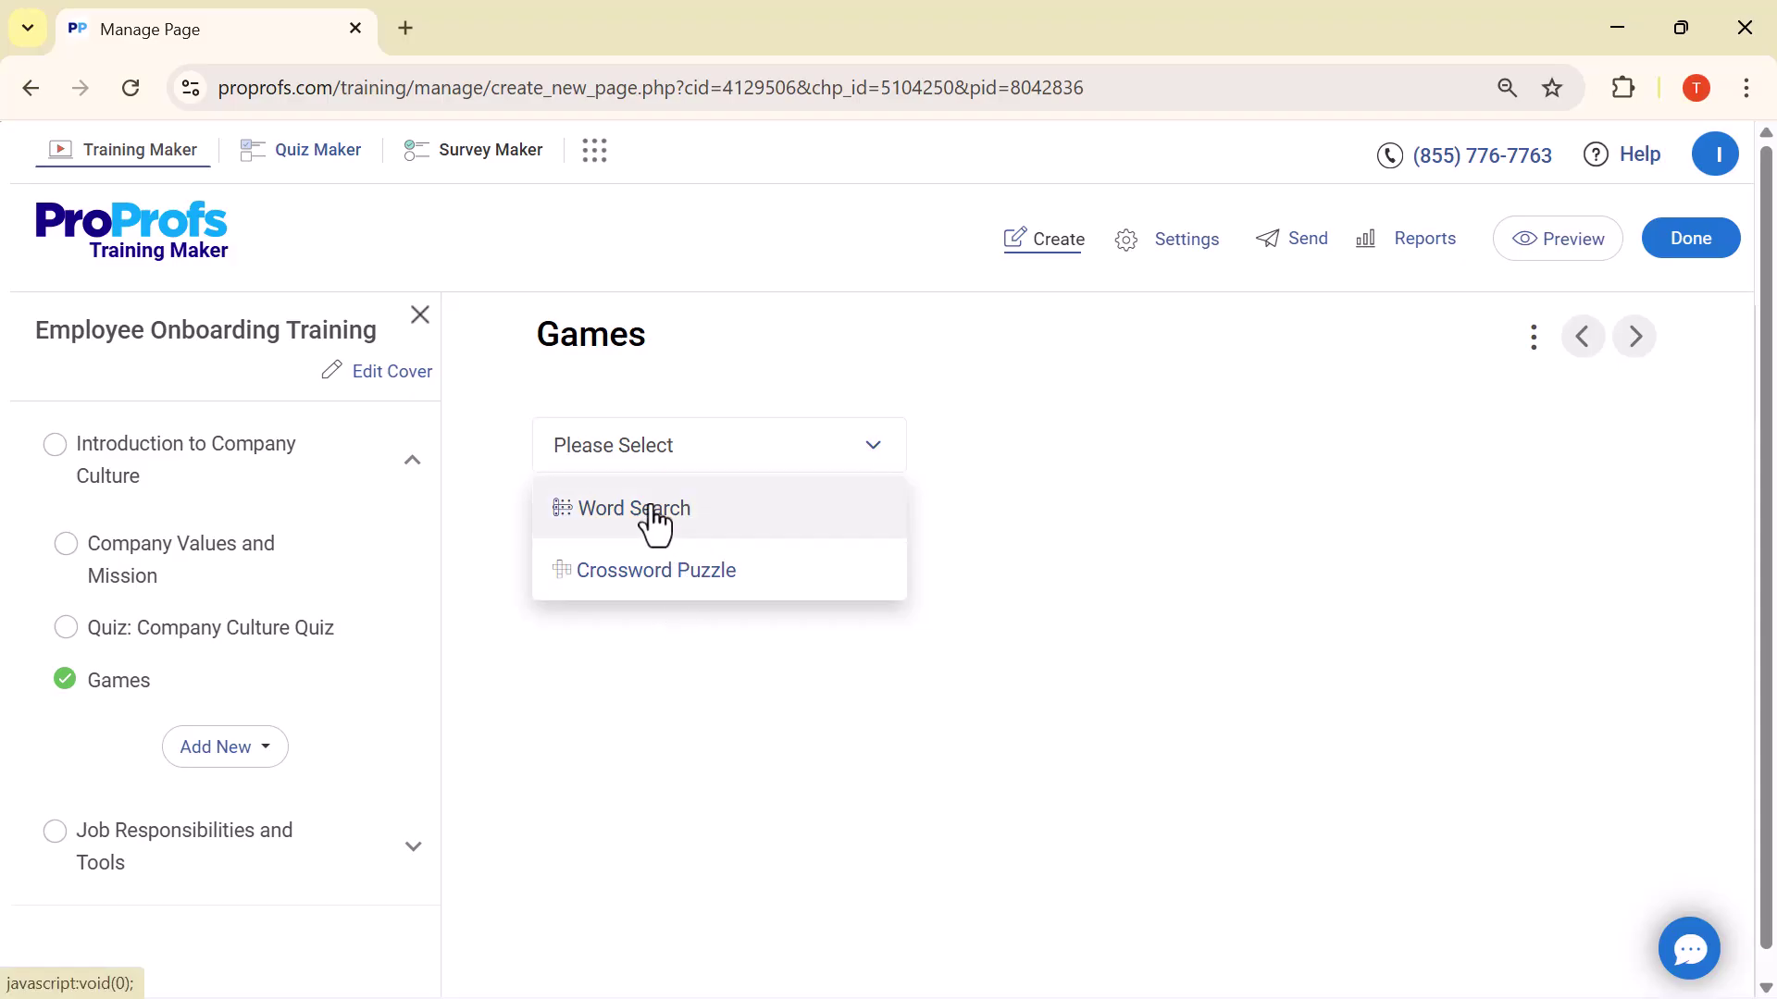
click(655, 518)
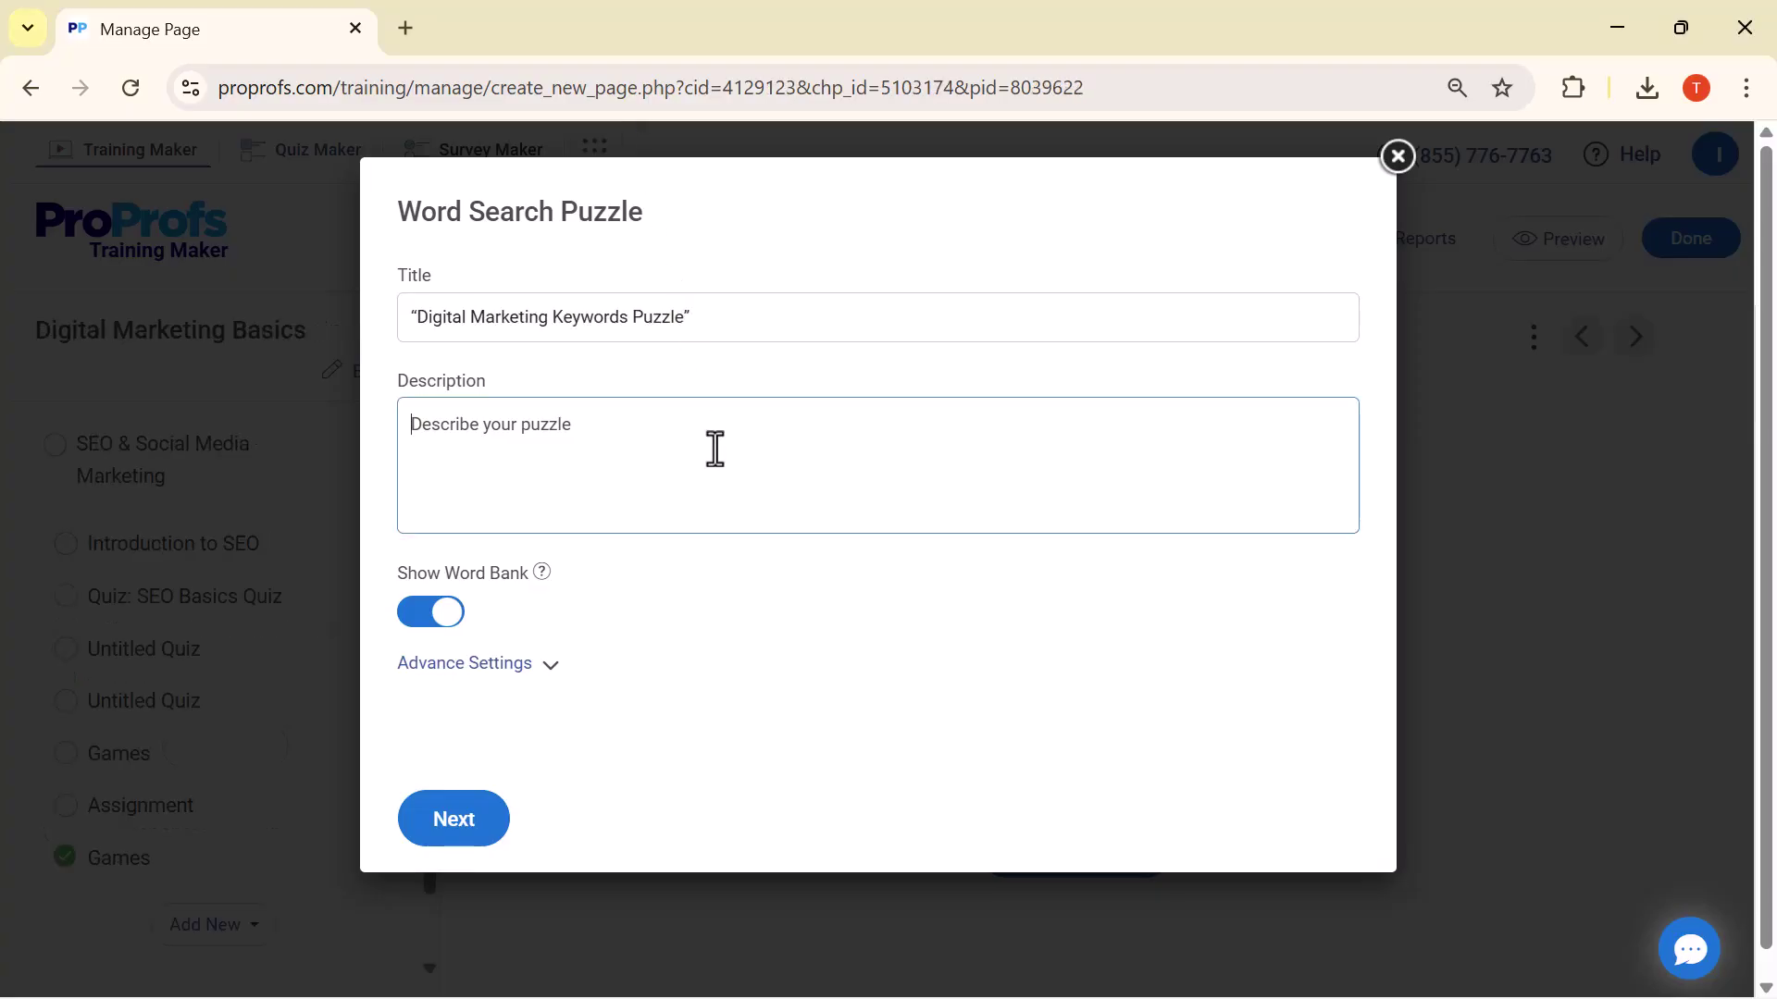
Paste the puzzle description, enter the words SEO, Traffic, Ranking and Keyword, and generate the puzzle
text(Find important SEO and digital marketing terms hidden in this puzzle. This game will help you remember the basic keywords easily.")
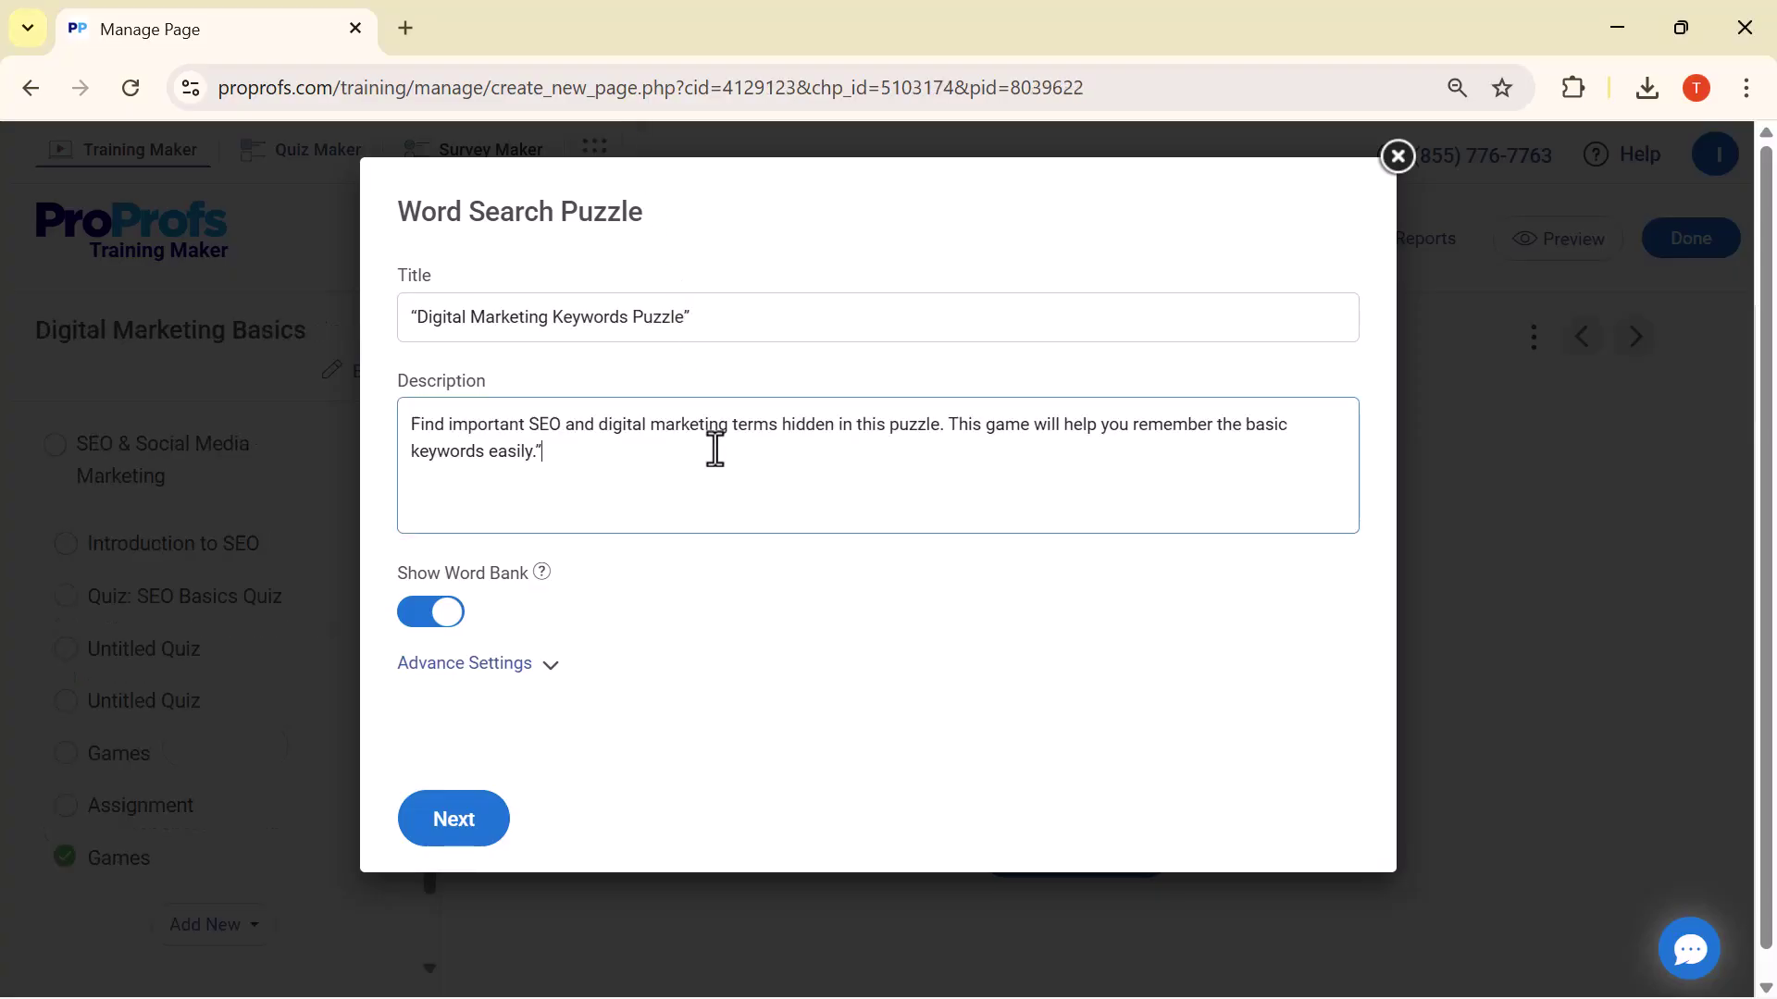
click(459, 821)
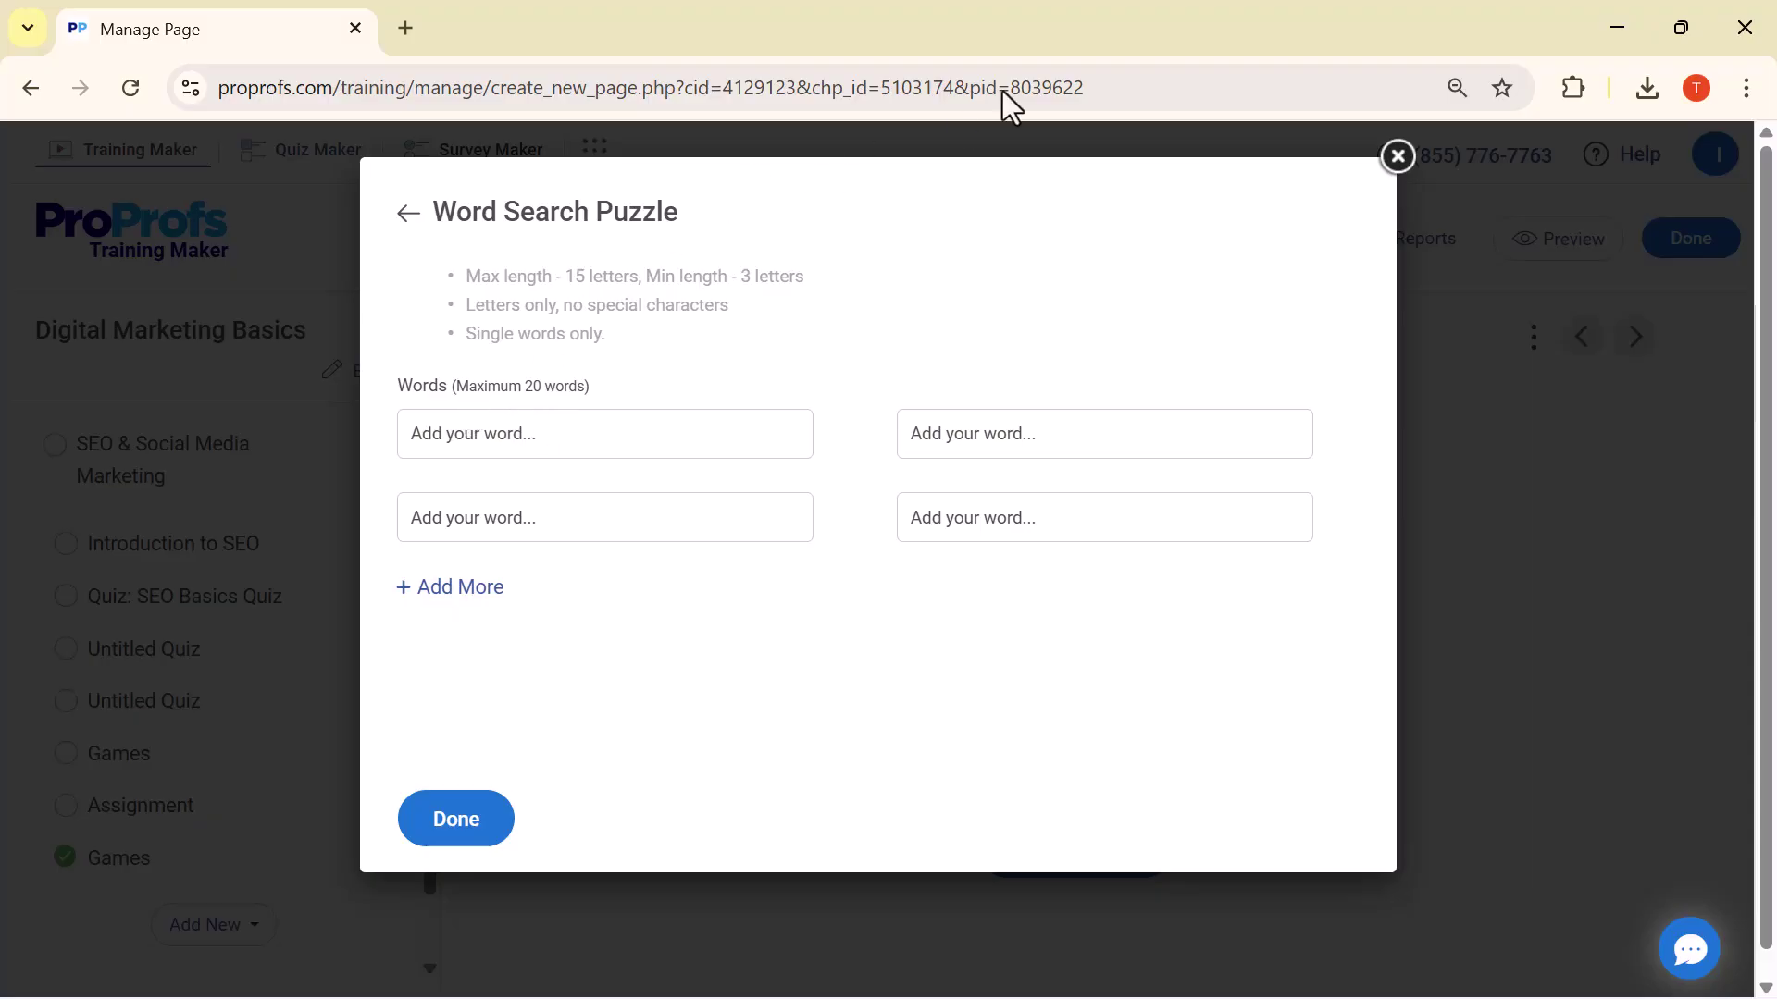
click(708, 431)
click(472, 832)
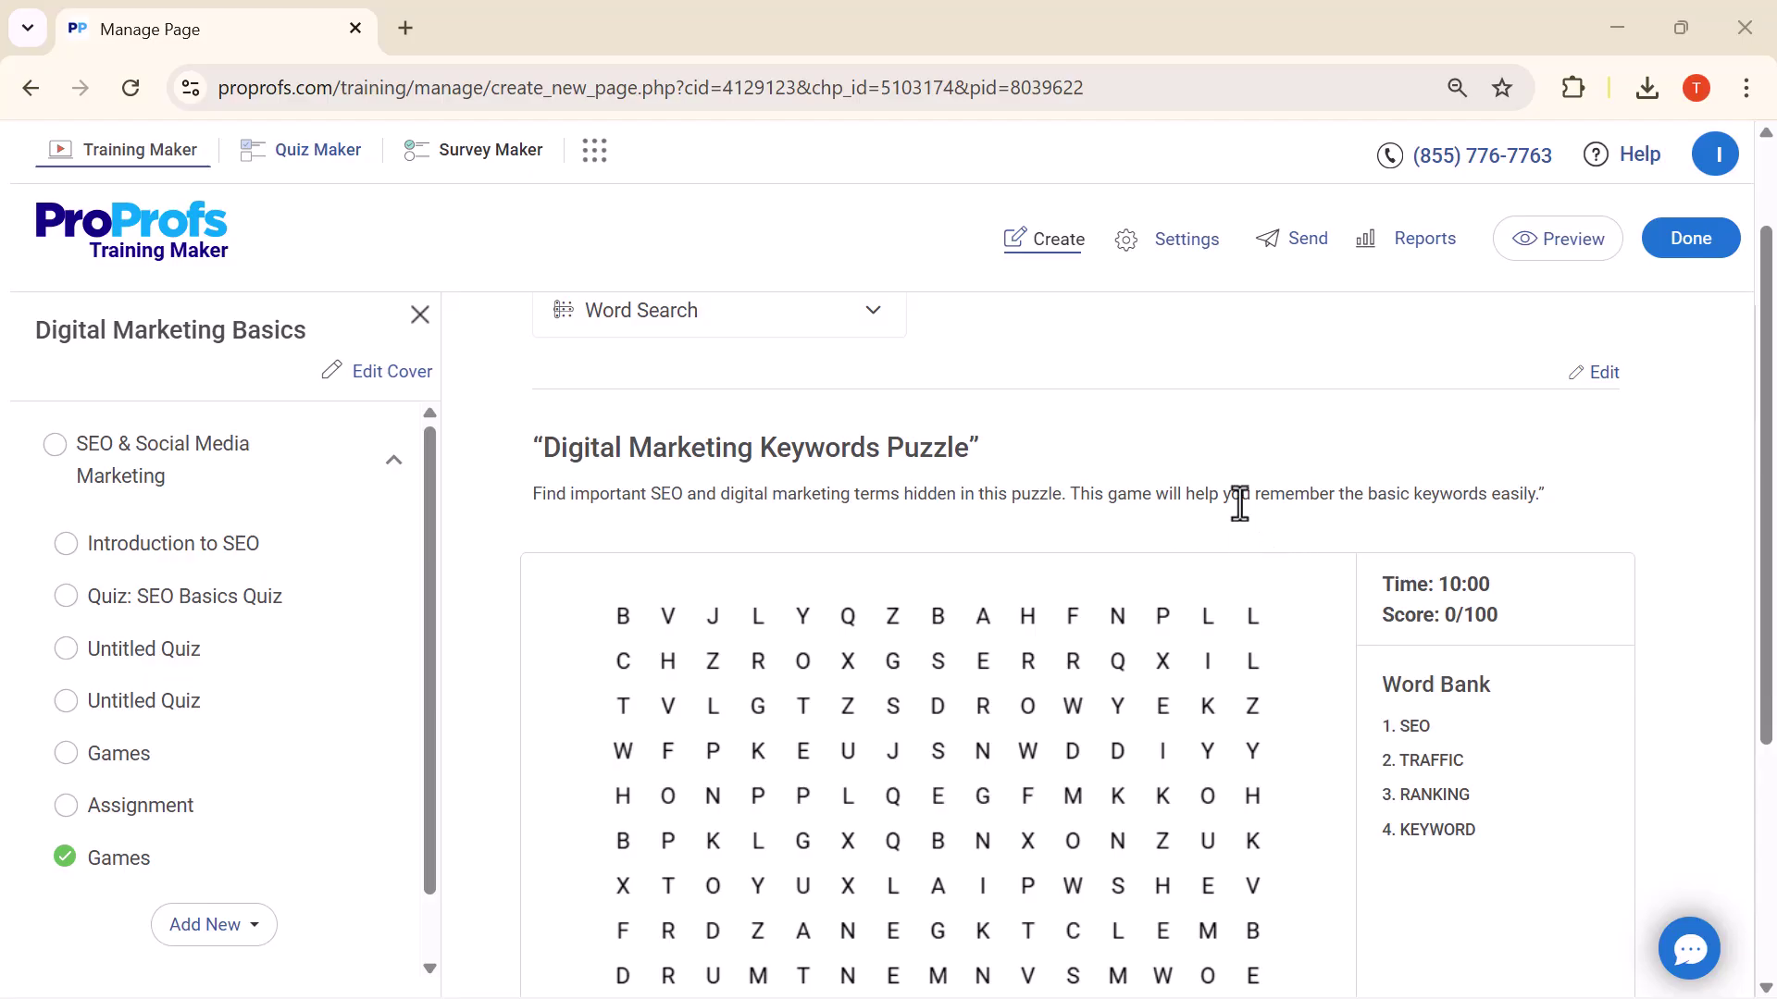
Collapse the preview's course outline, close the preview tab, and scroll the editor back to the puzzle title
scroll(1201, 618, down, 2)
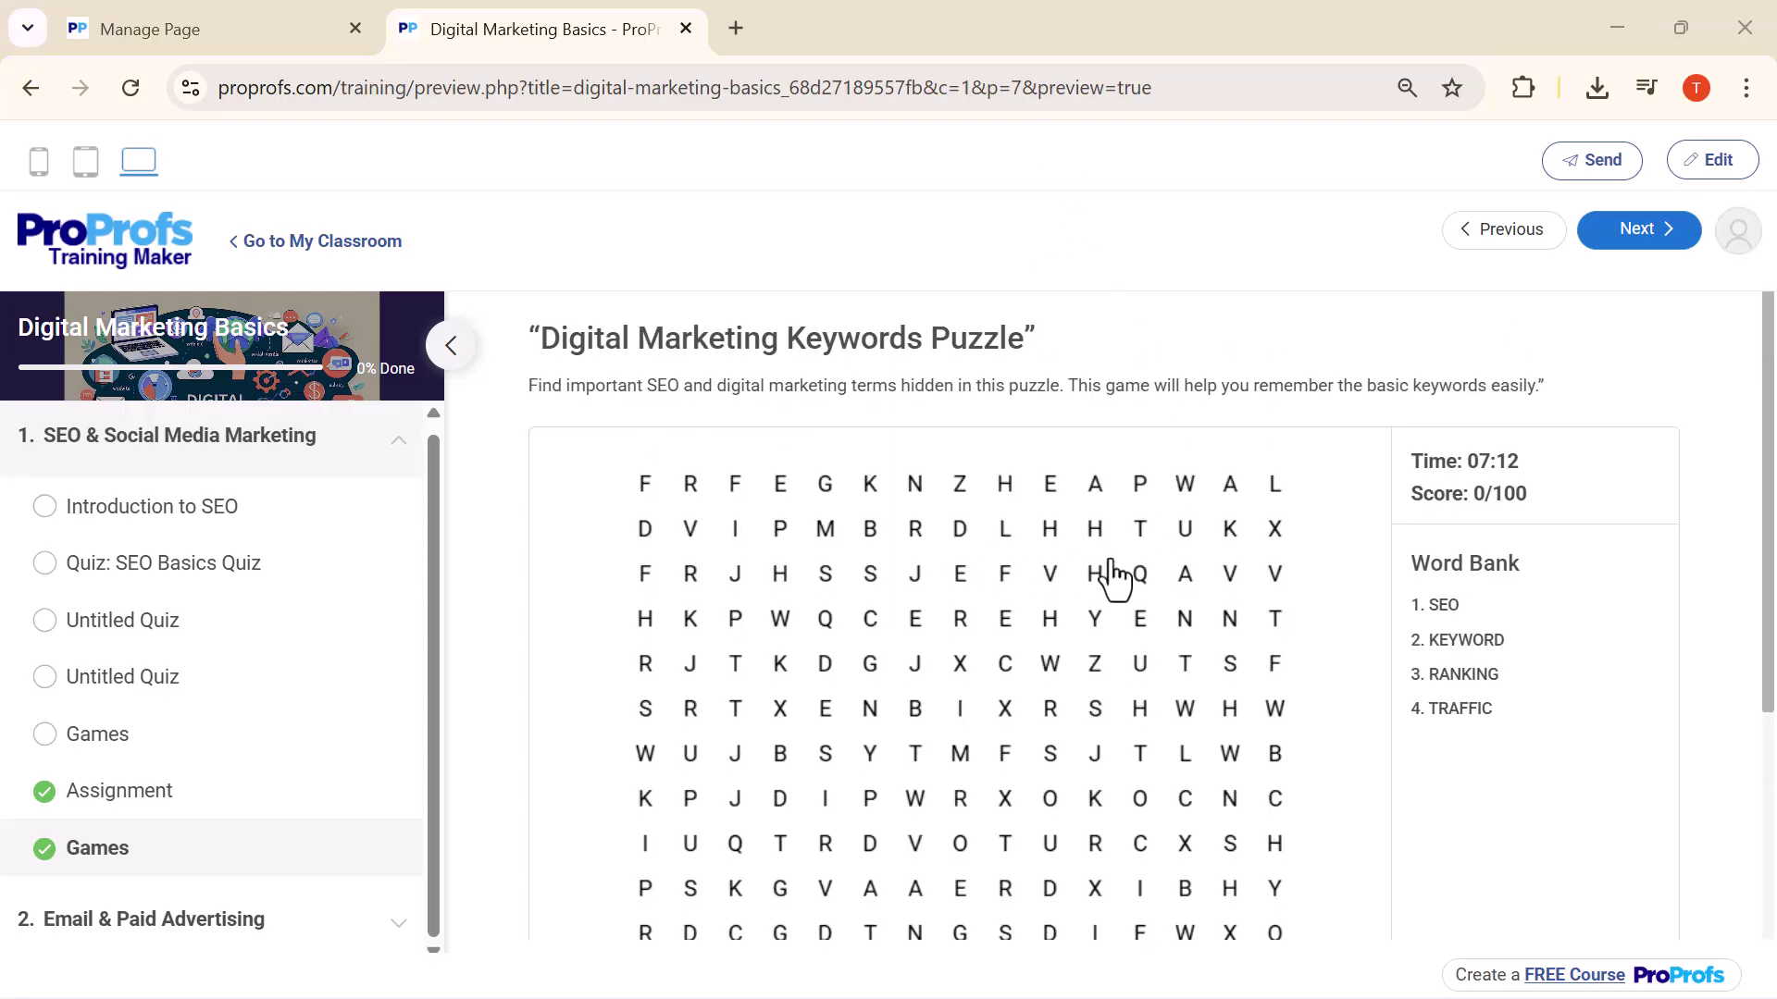
scroll(1113, 574, down, 3)
scroll(1113, 574, up, 3)
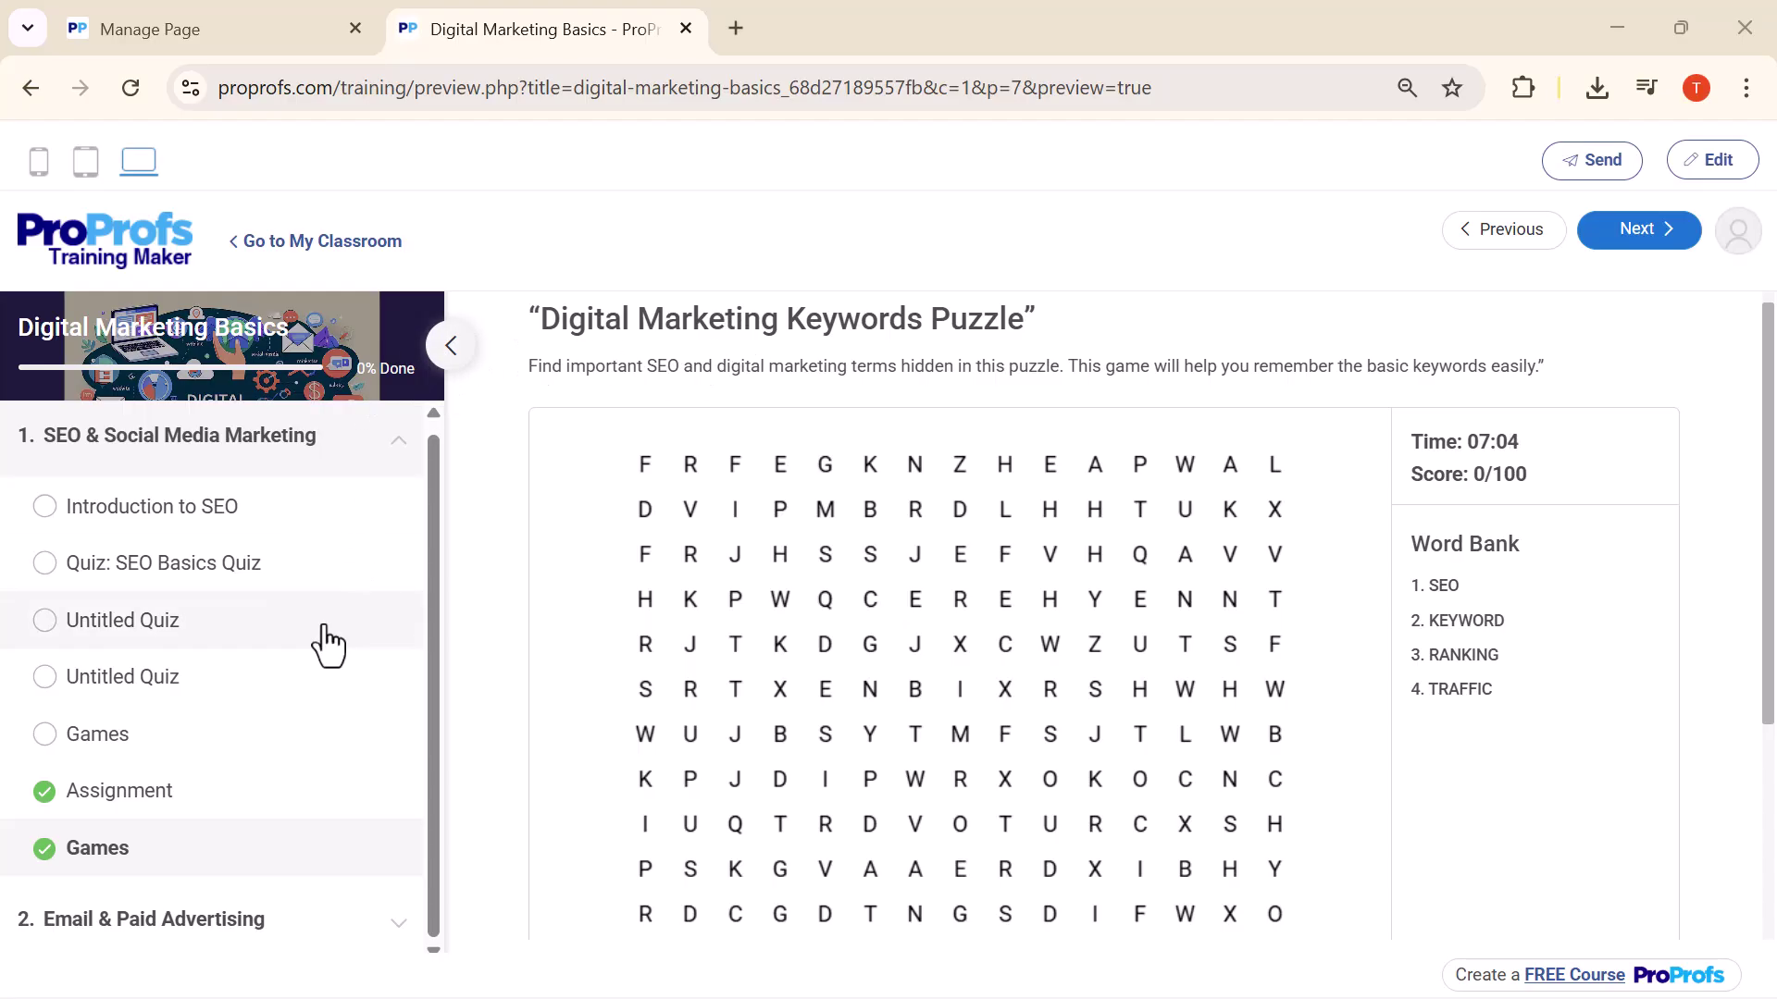
click(450, 347)
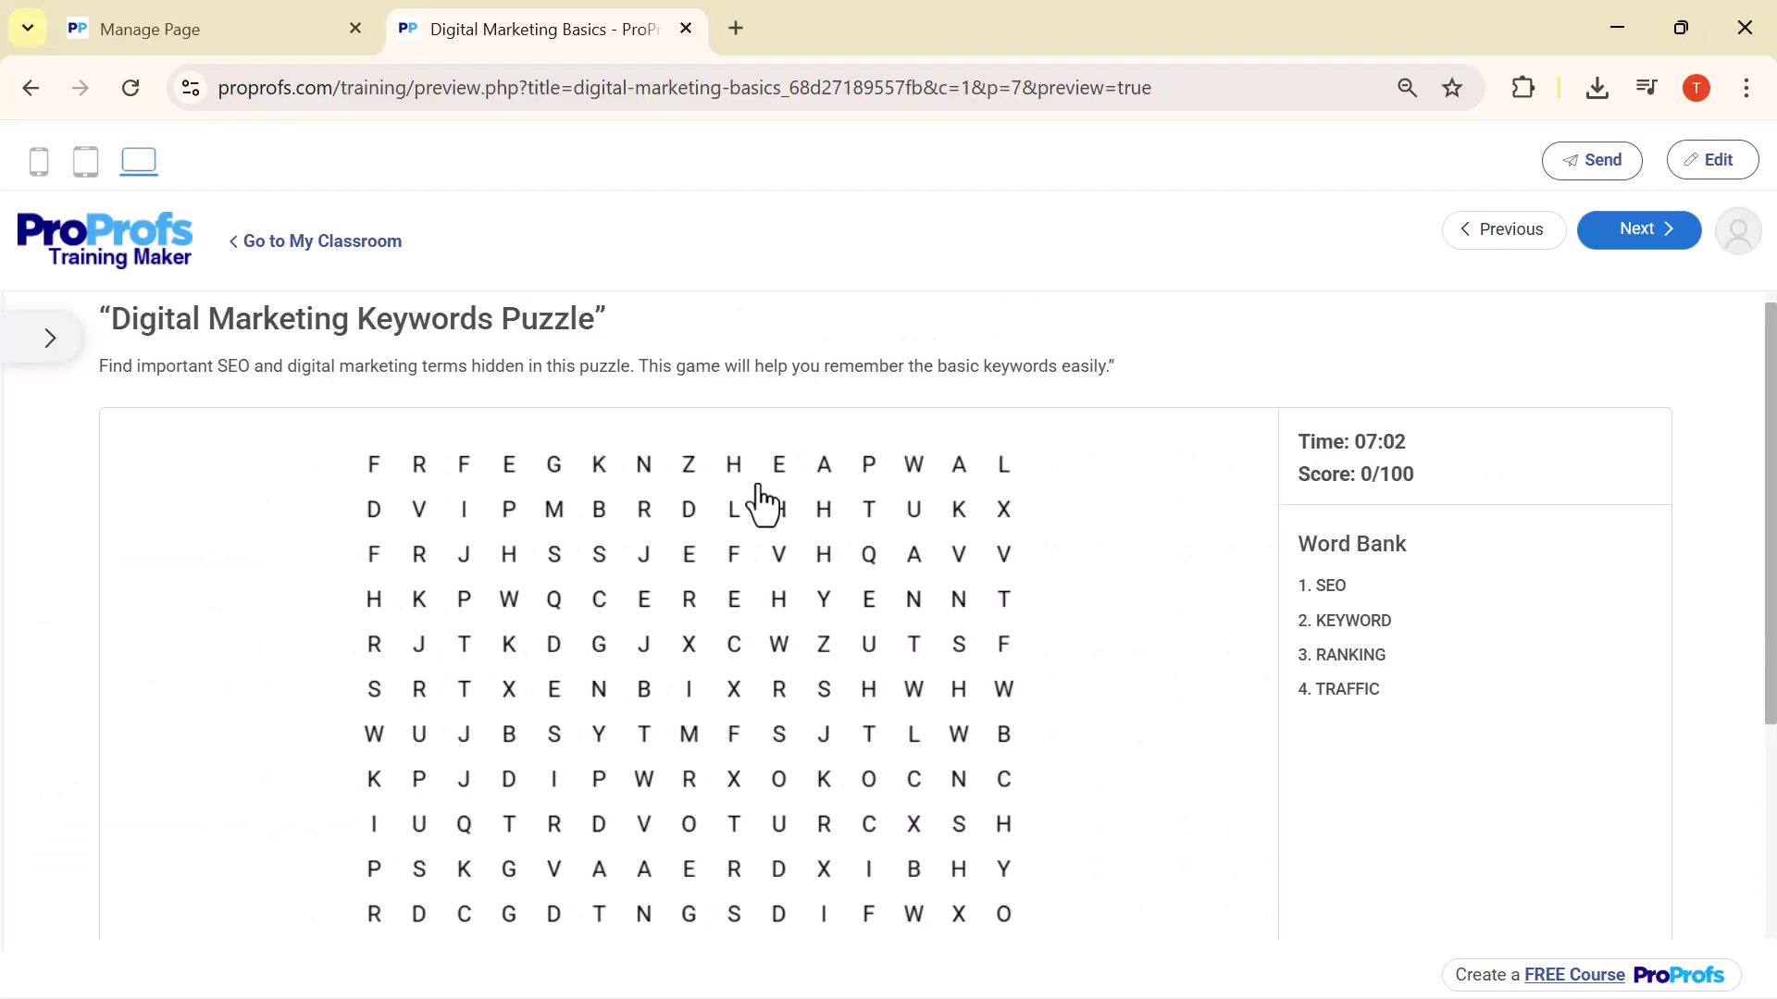
key(ctrl+w)
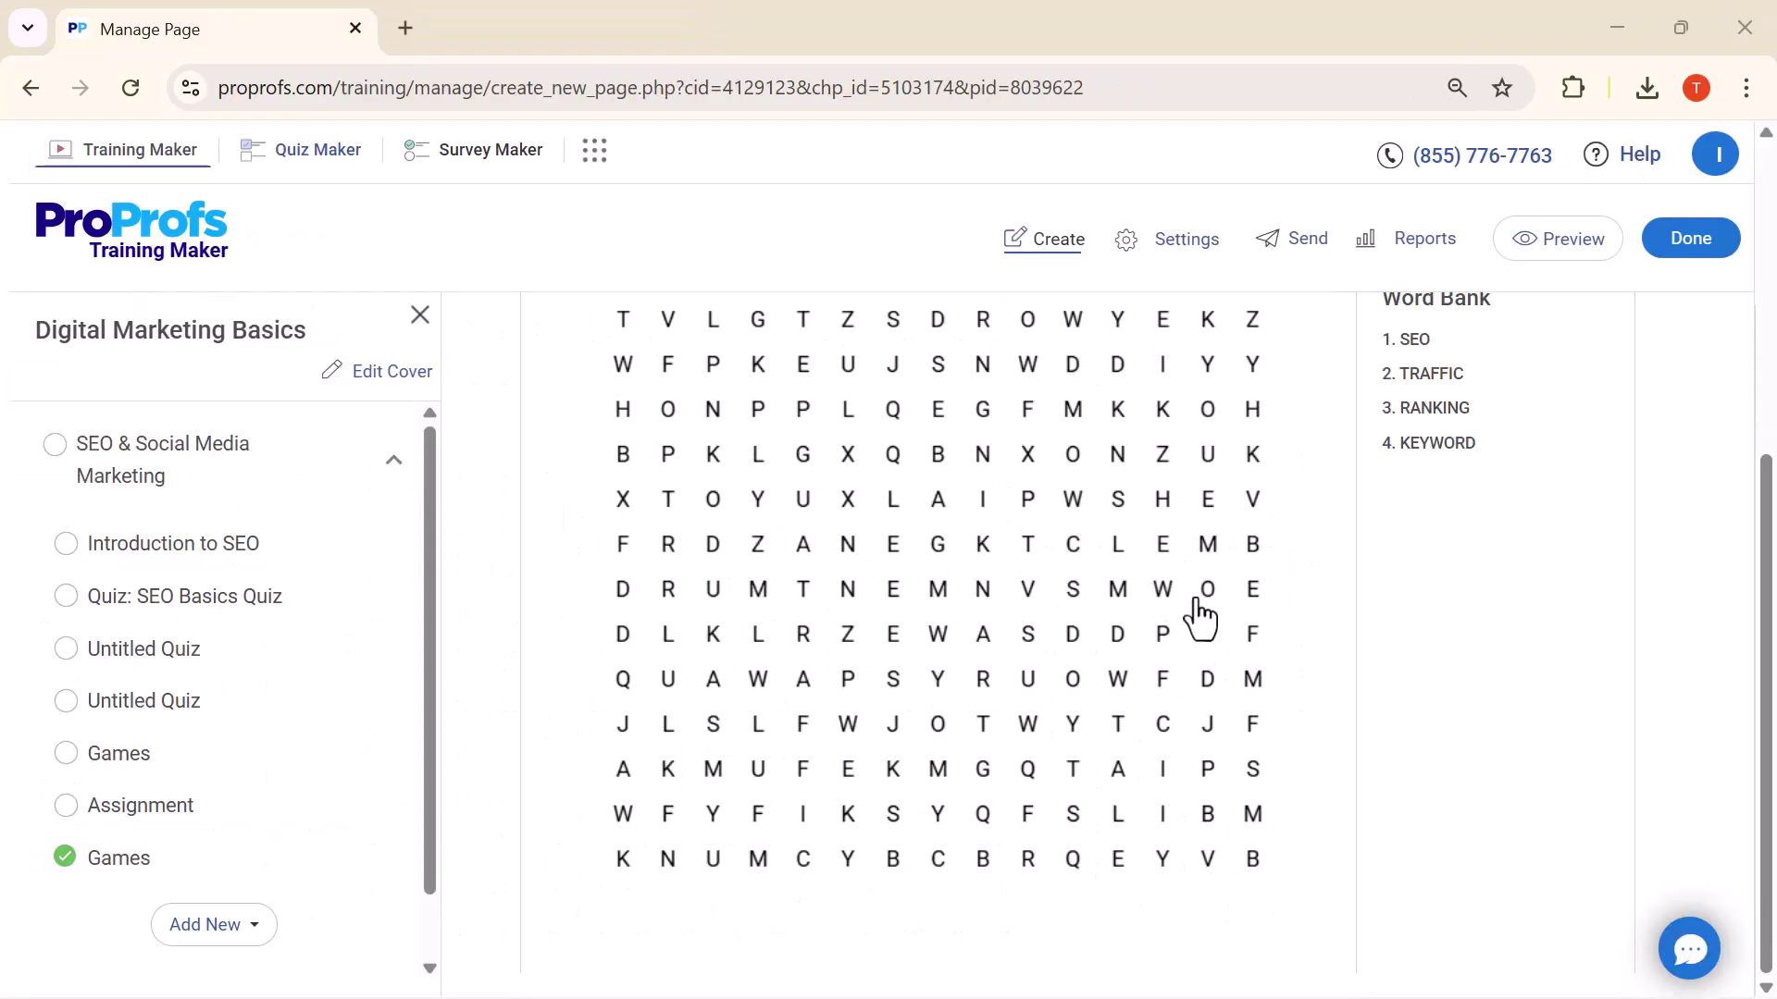
scroll(1200, 619, up, 2)
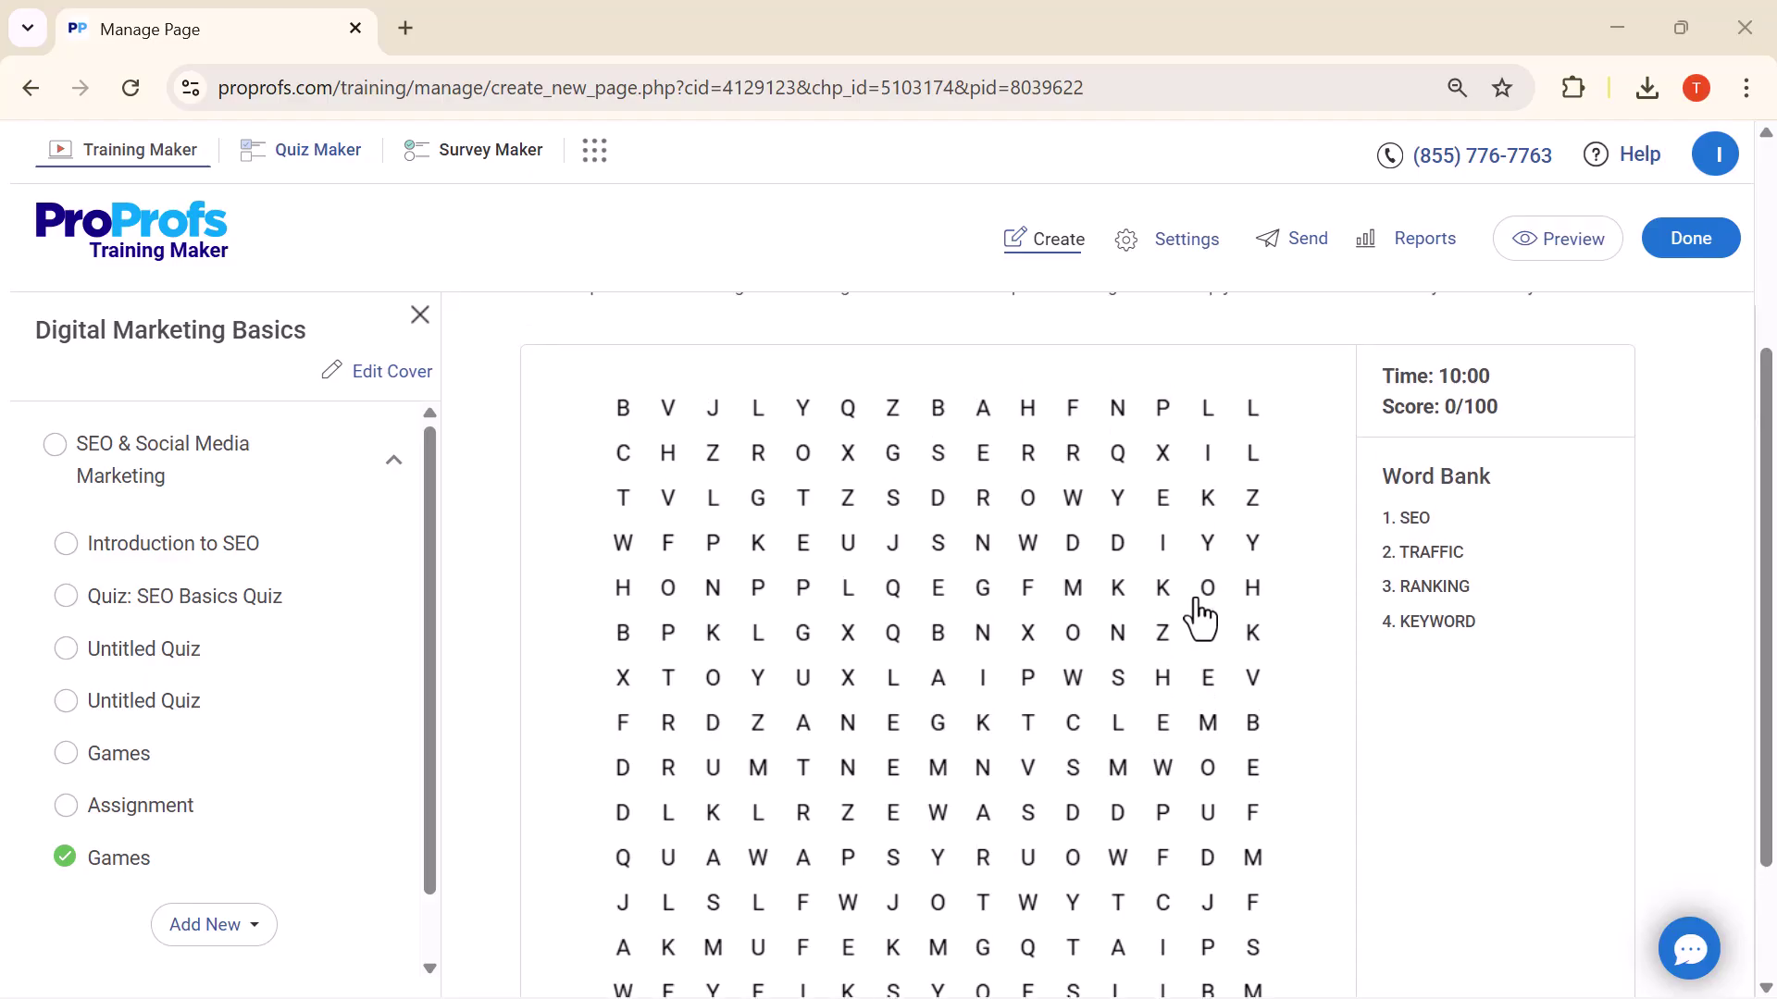
scroll(1200, 619, up, 1)
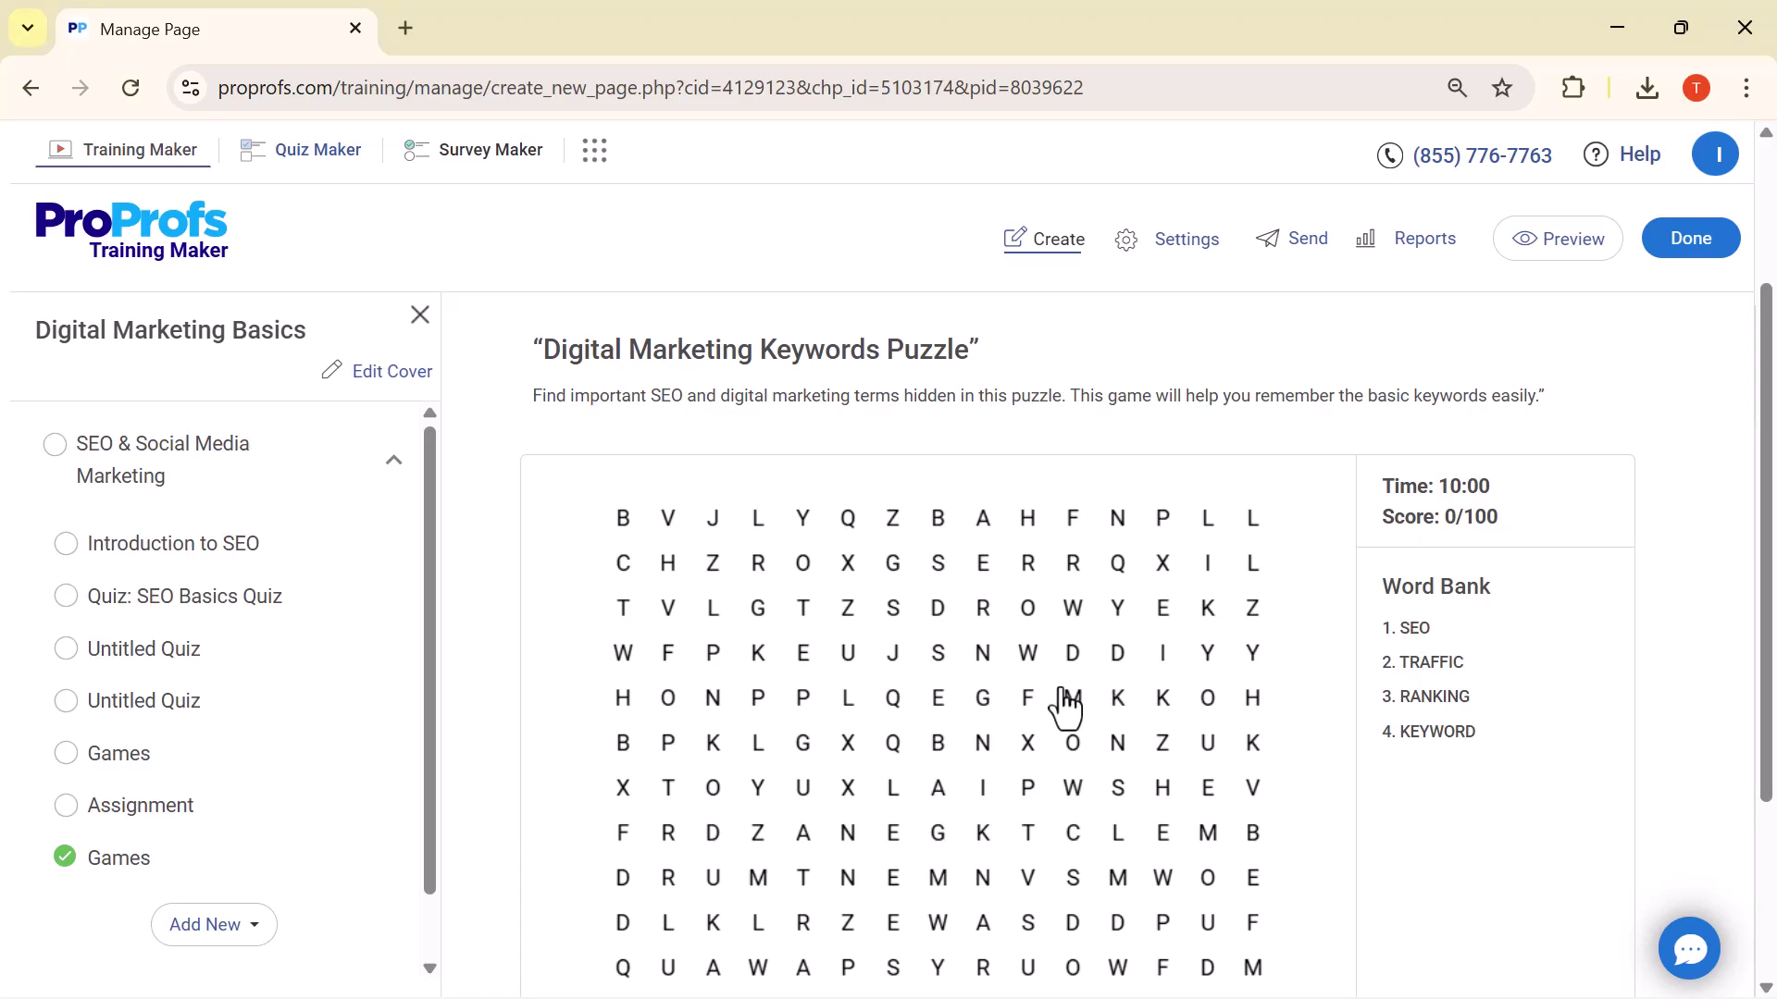
scroll(853, 714, down, 1)
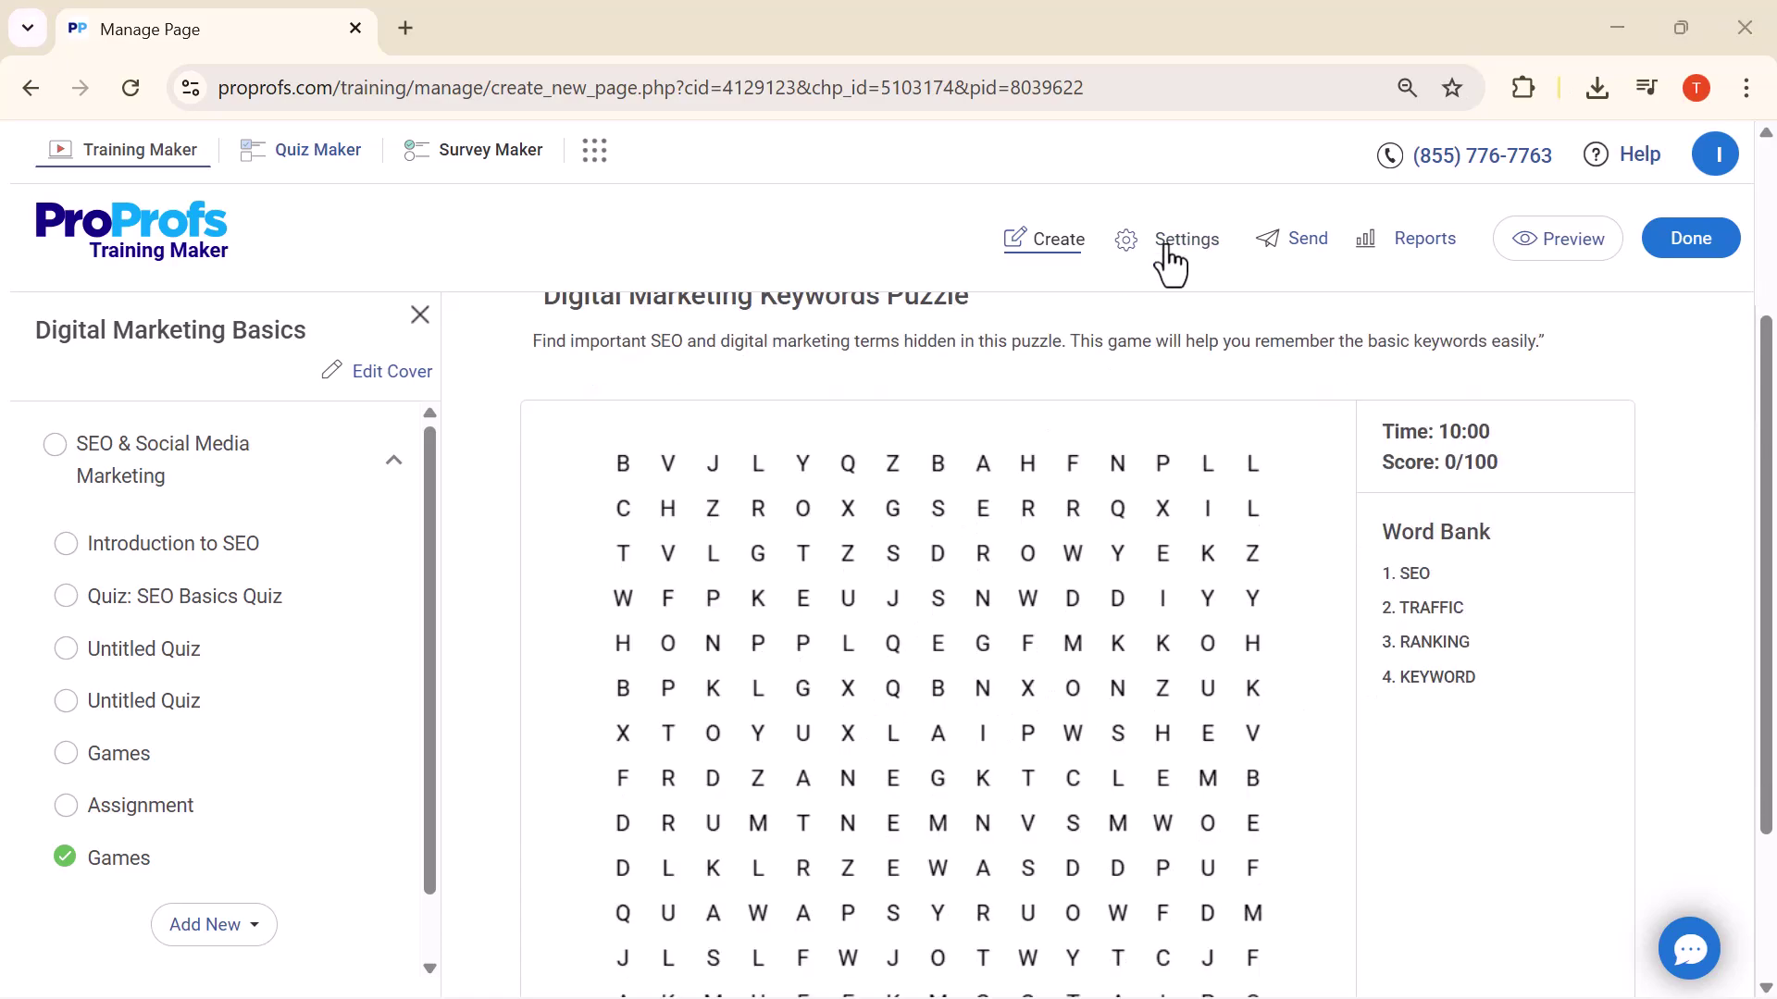
Open course settings, check Number of Attempts and Show Logout link choices unchanged, then view the Drip tab
click(1171, 263)
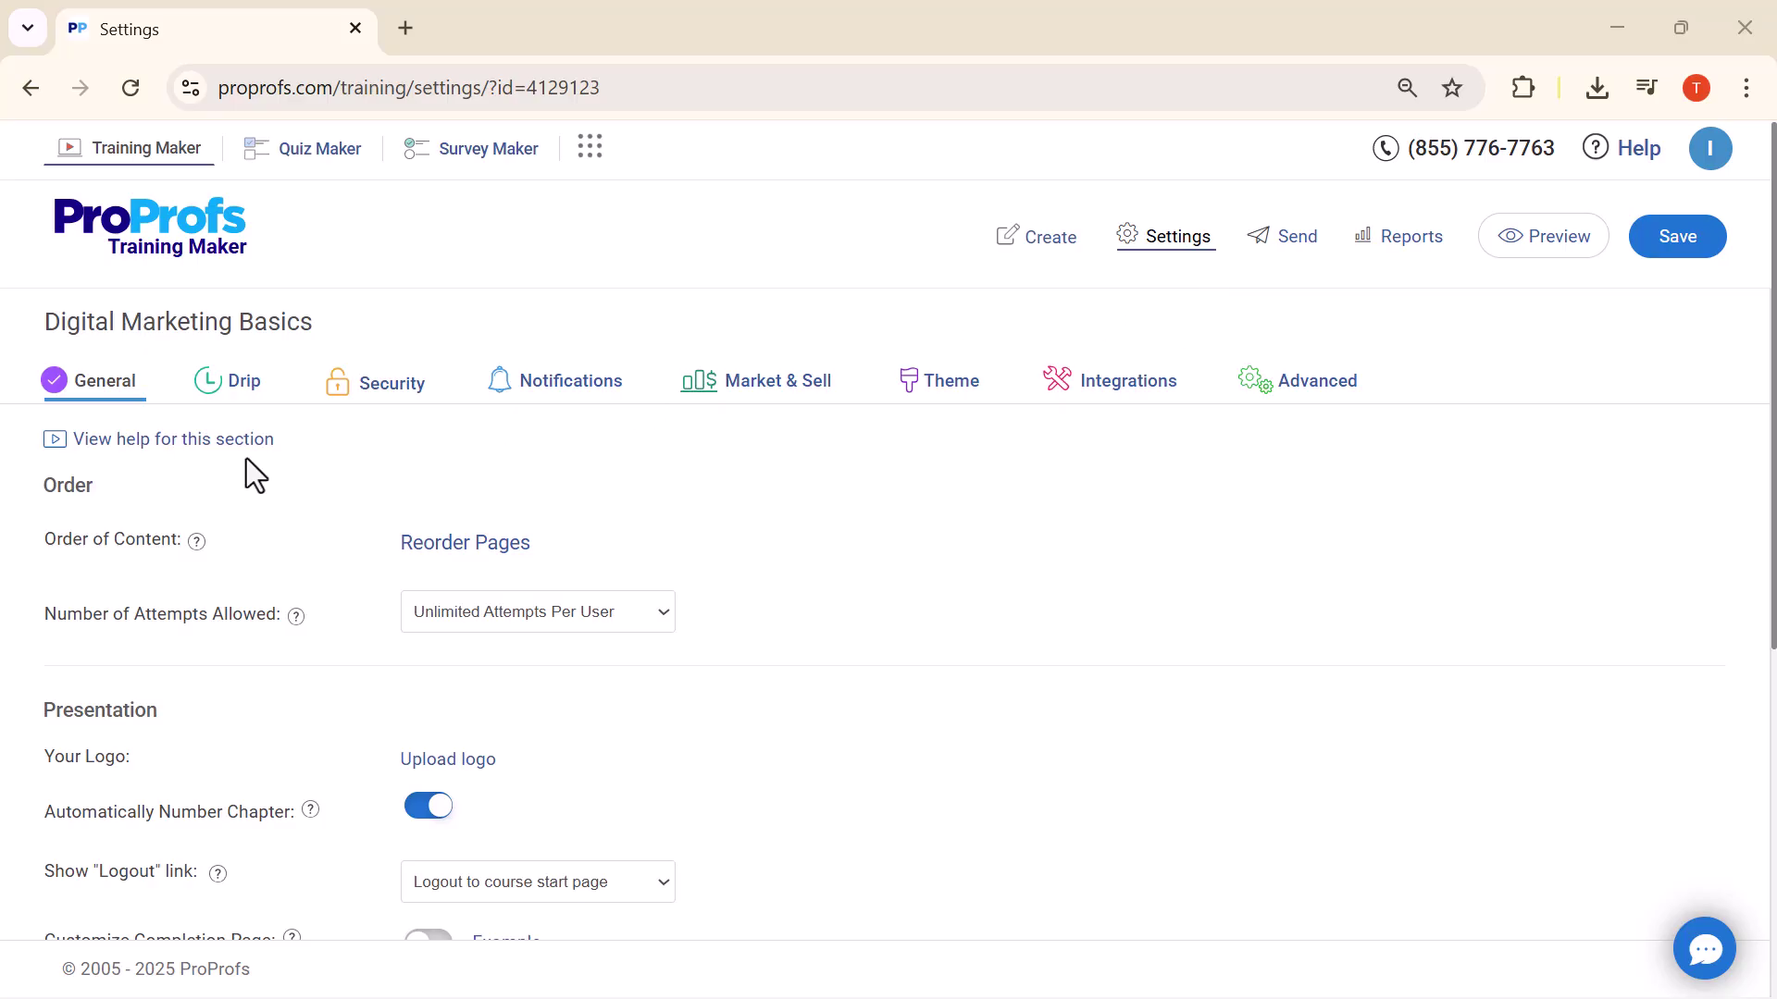
click(619, 614)
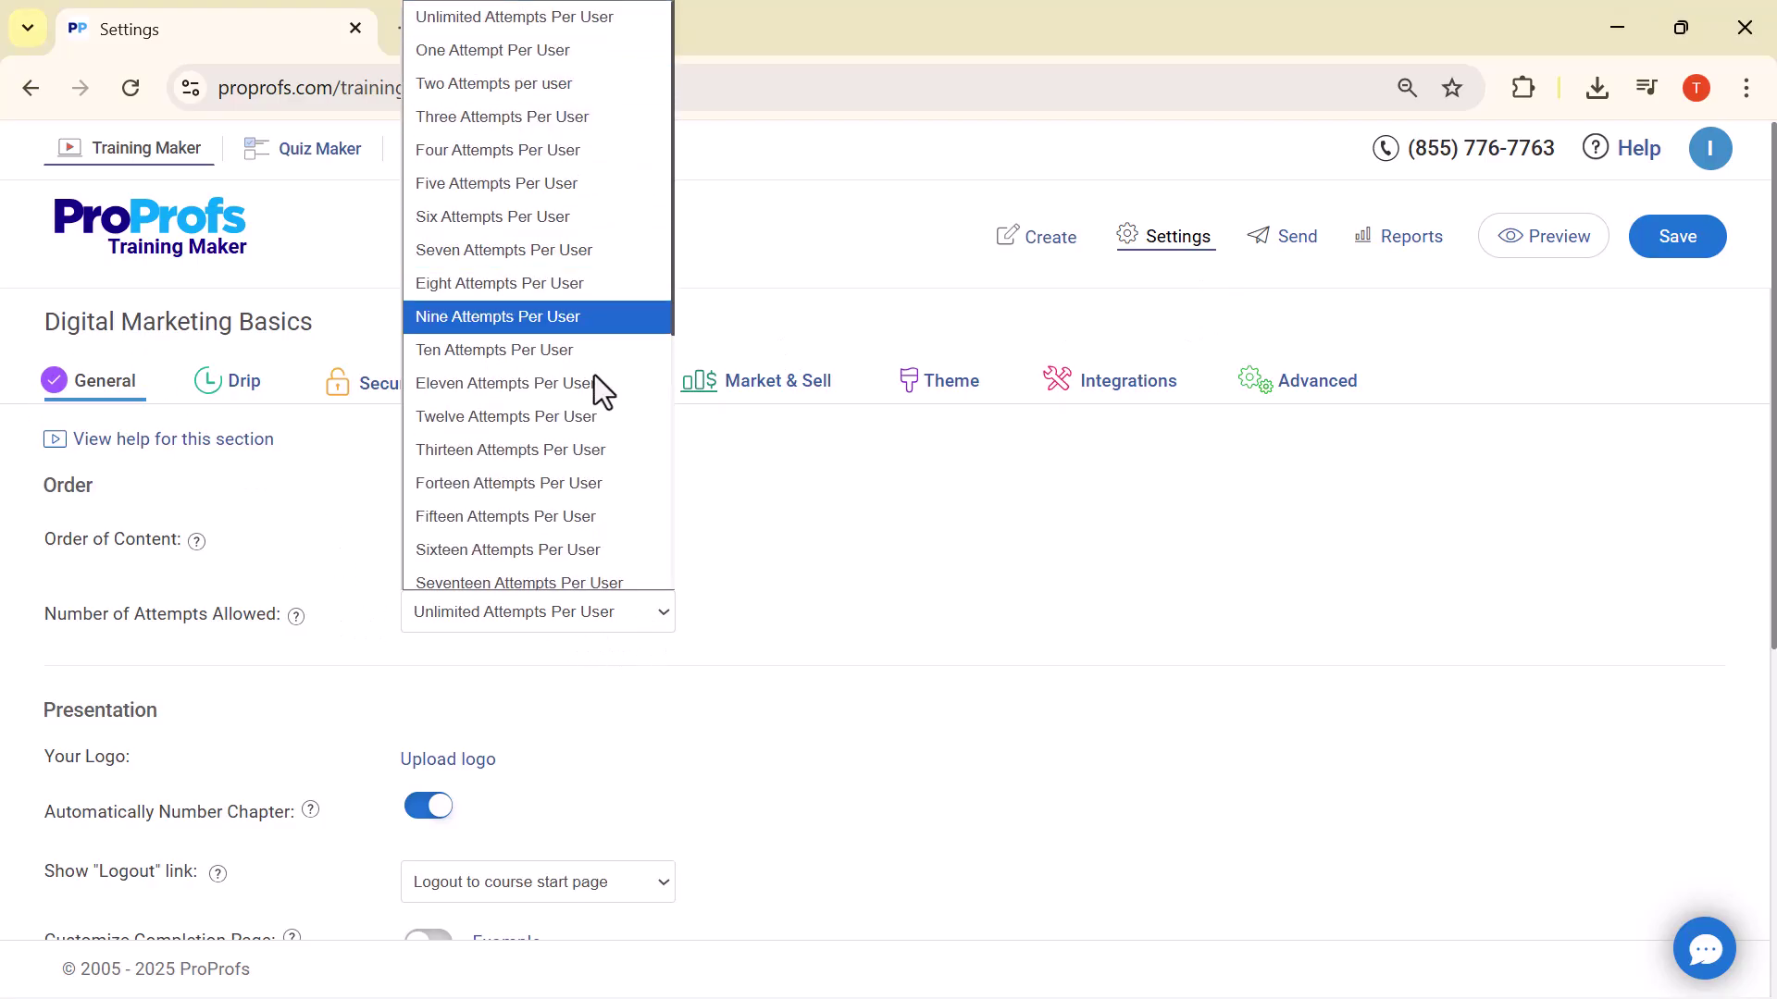
click(719, 474)
scroll(586, 853, down, 3)
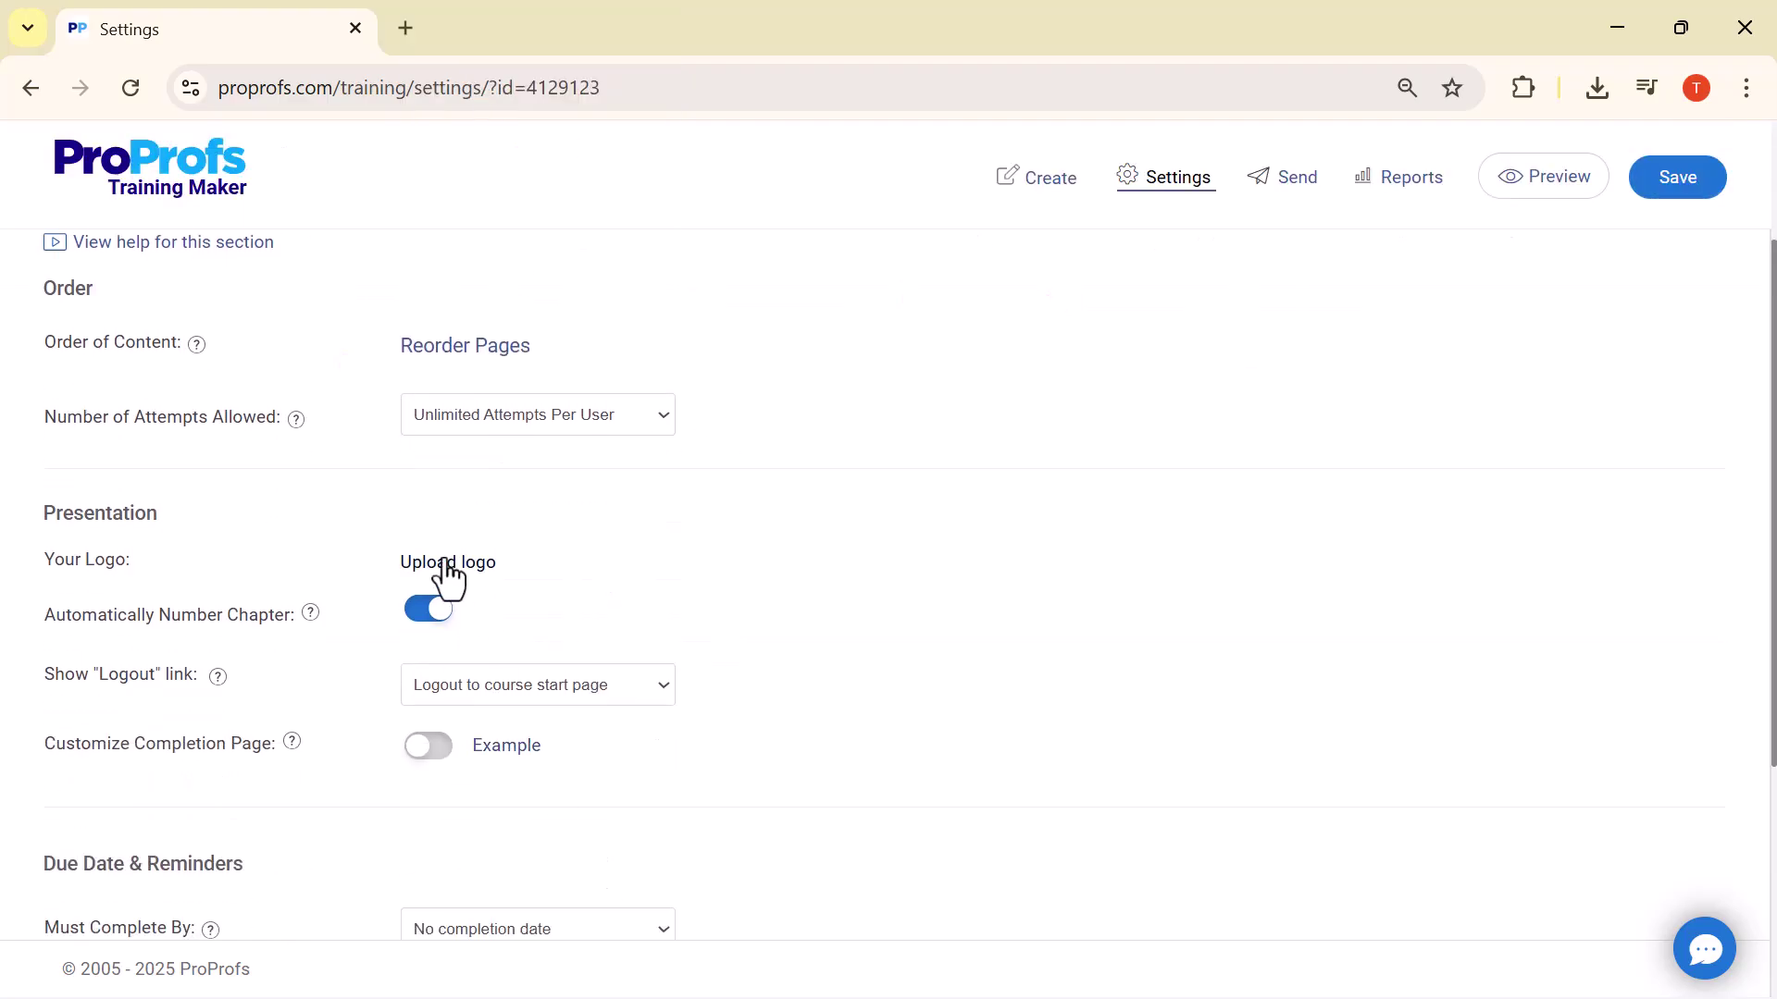
click(664, 701)
click(685, 659)
scroll(635, 463, up, 3)
click(654, 613)
click(654, 613)
click(229, 407)
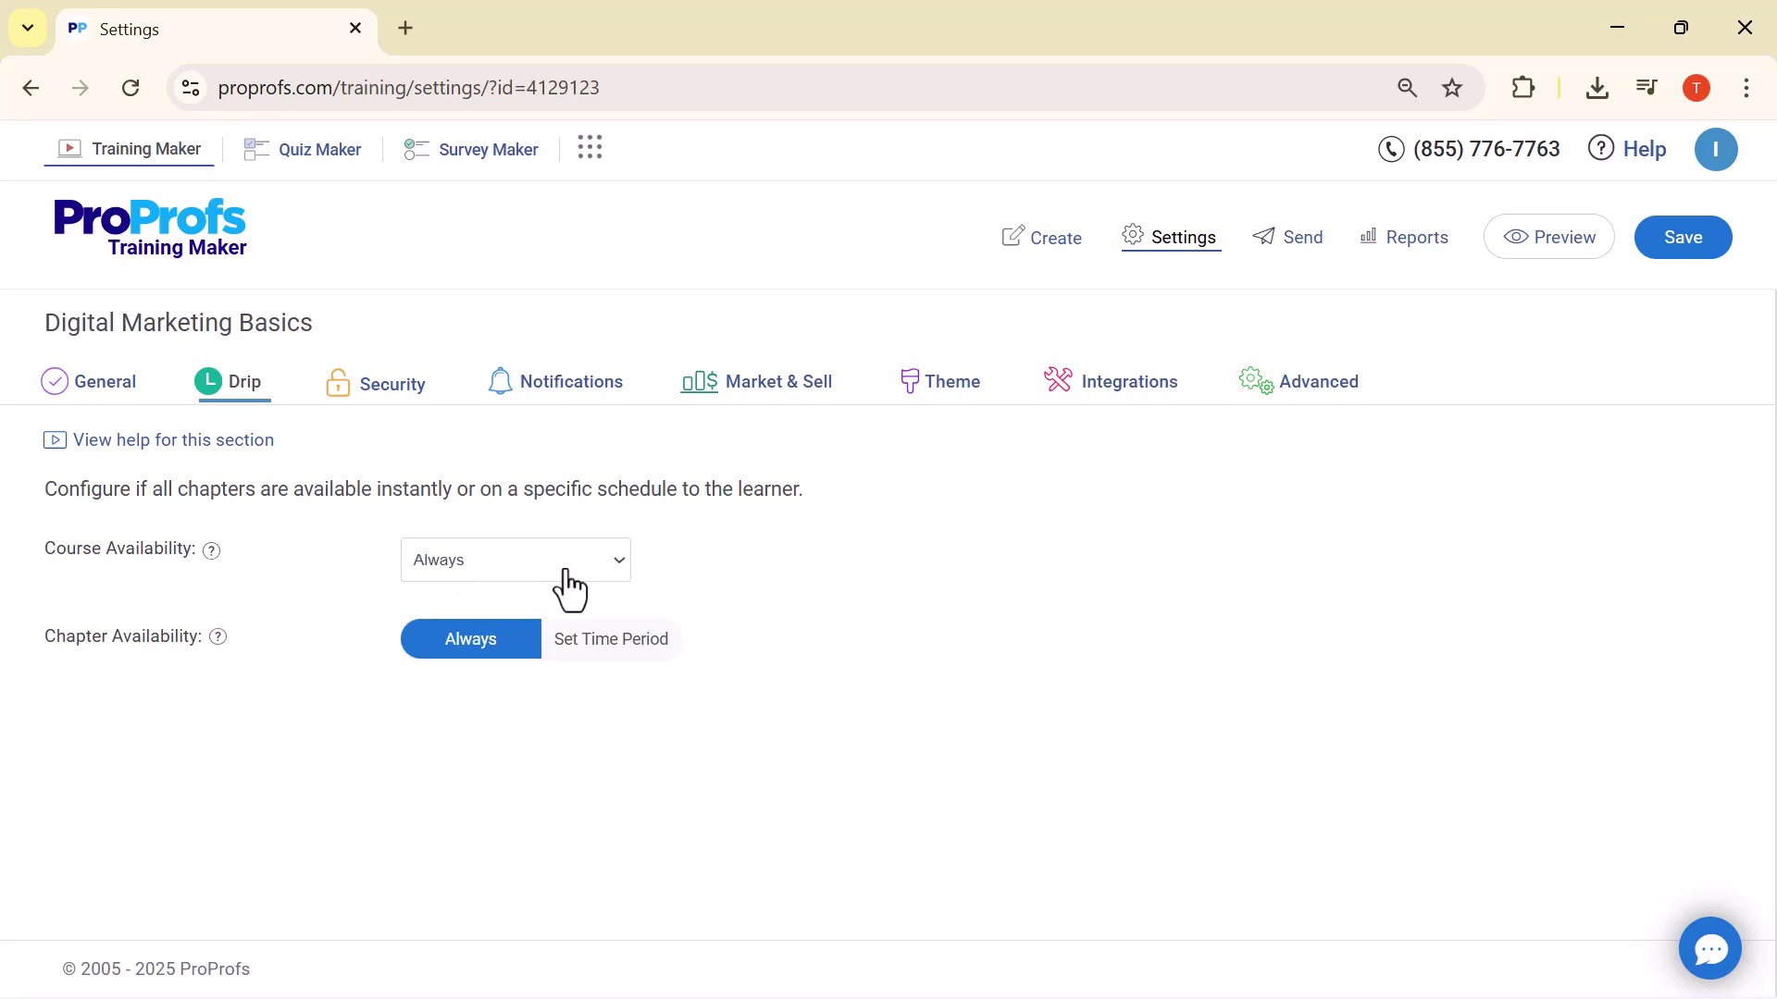
Review the Security and Notifications tabs, leaving per-attempt email notification off, then show Market & Sell
click(398, 392)
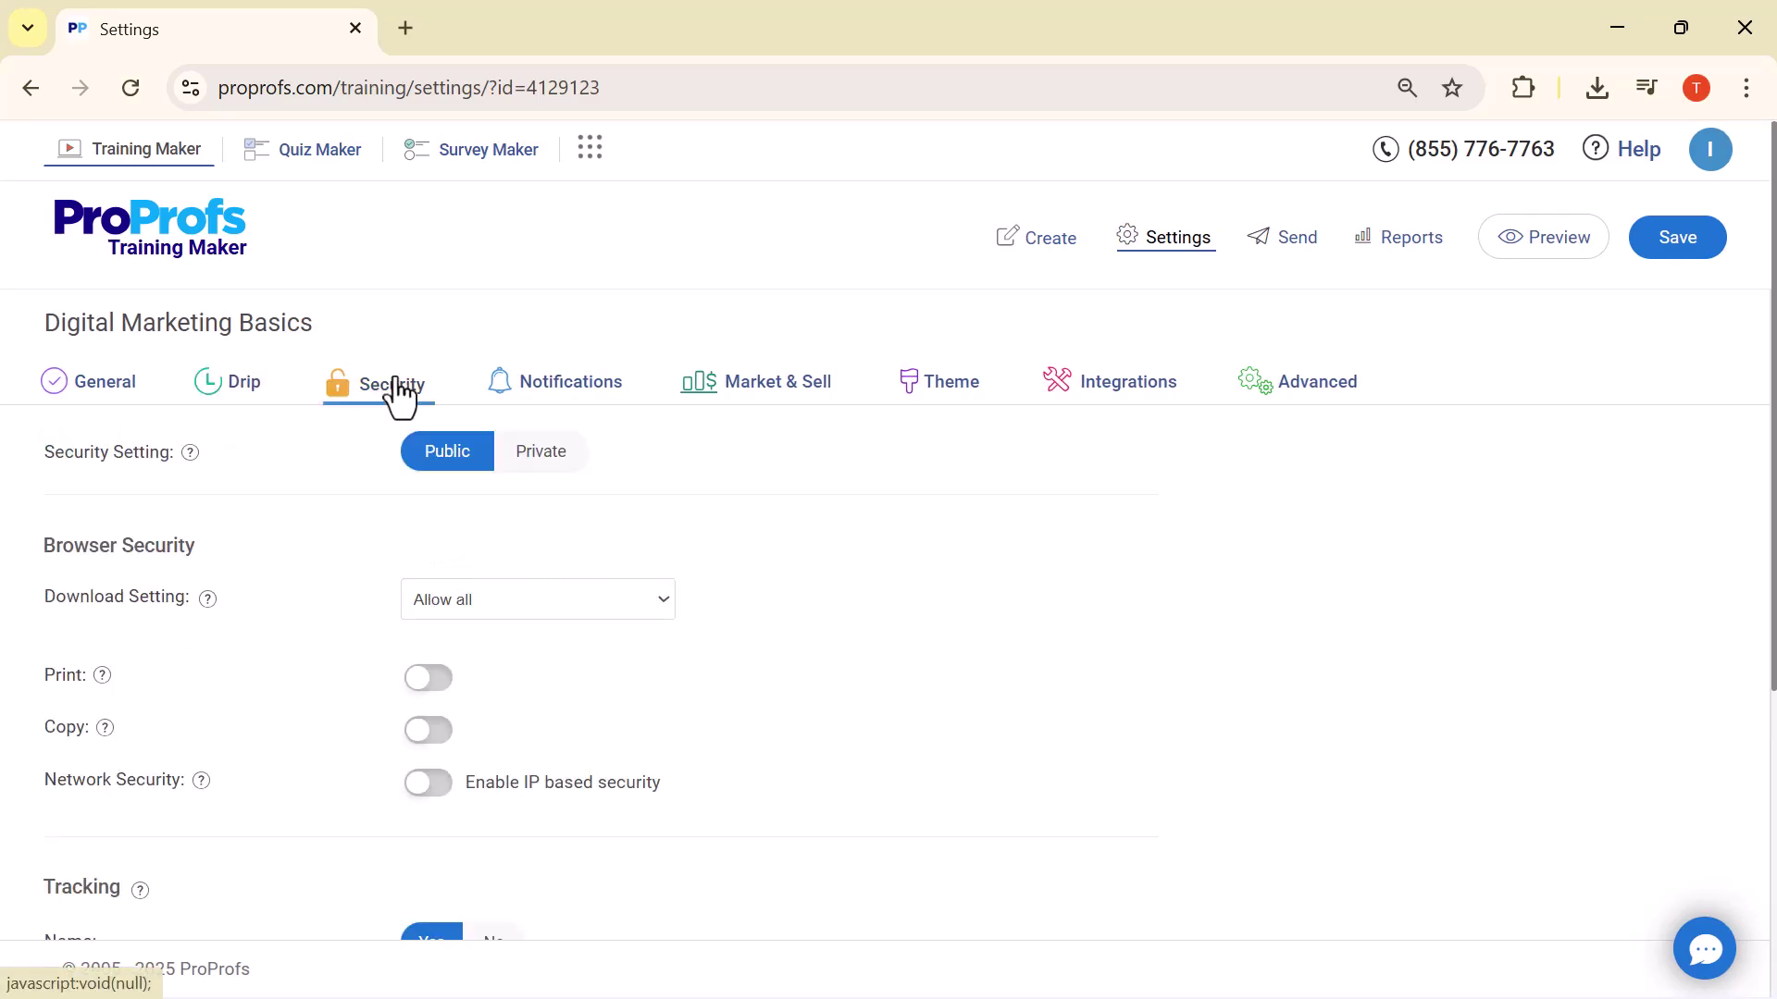
scroll(343, 619, down, 2)
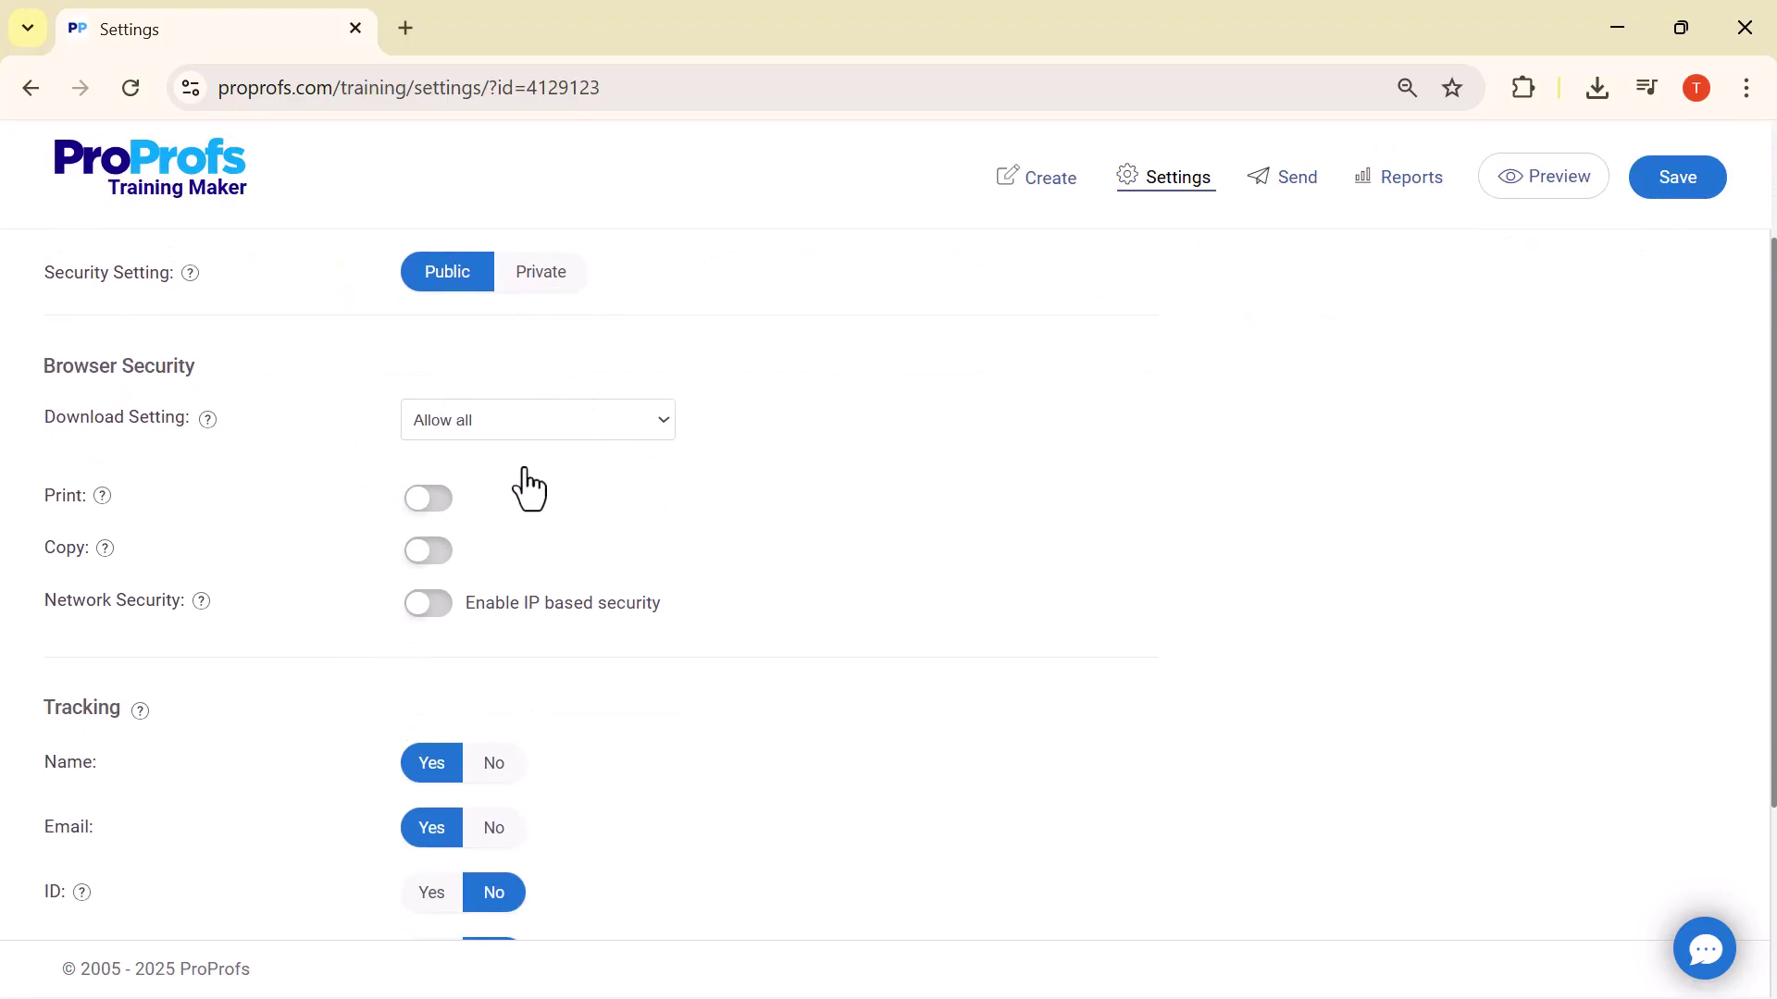
scroll(535, 448, up, 3)
click(535, 392)
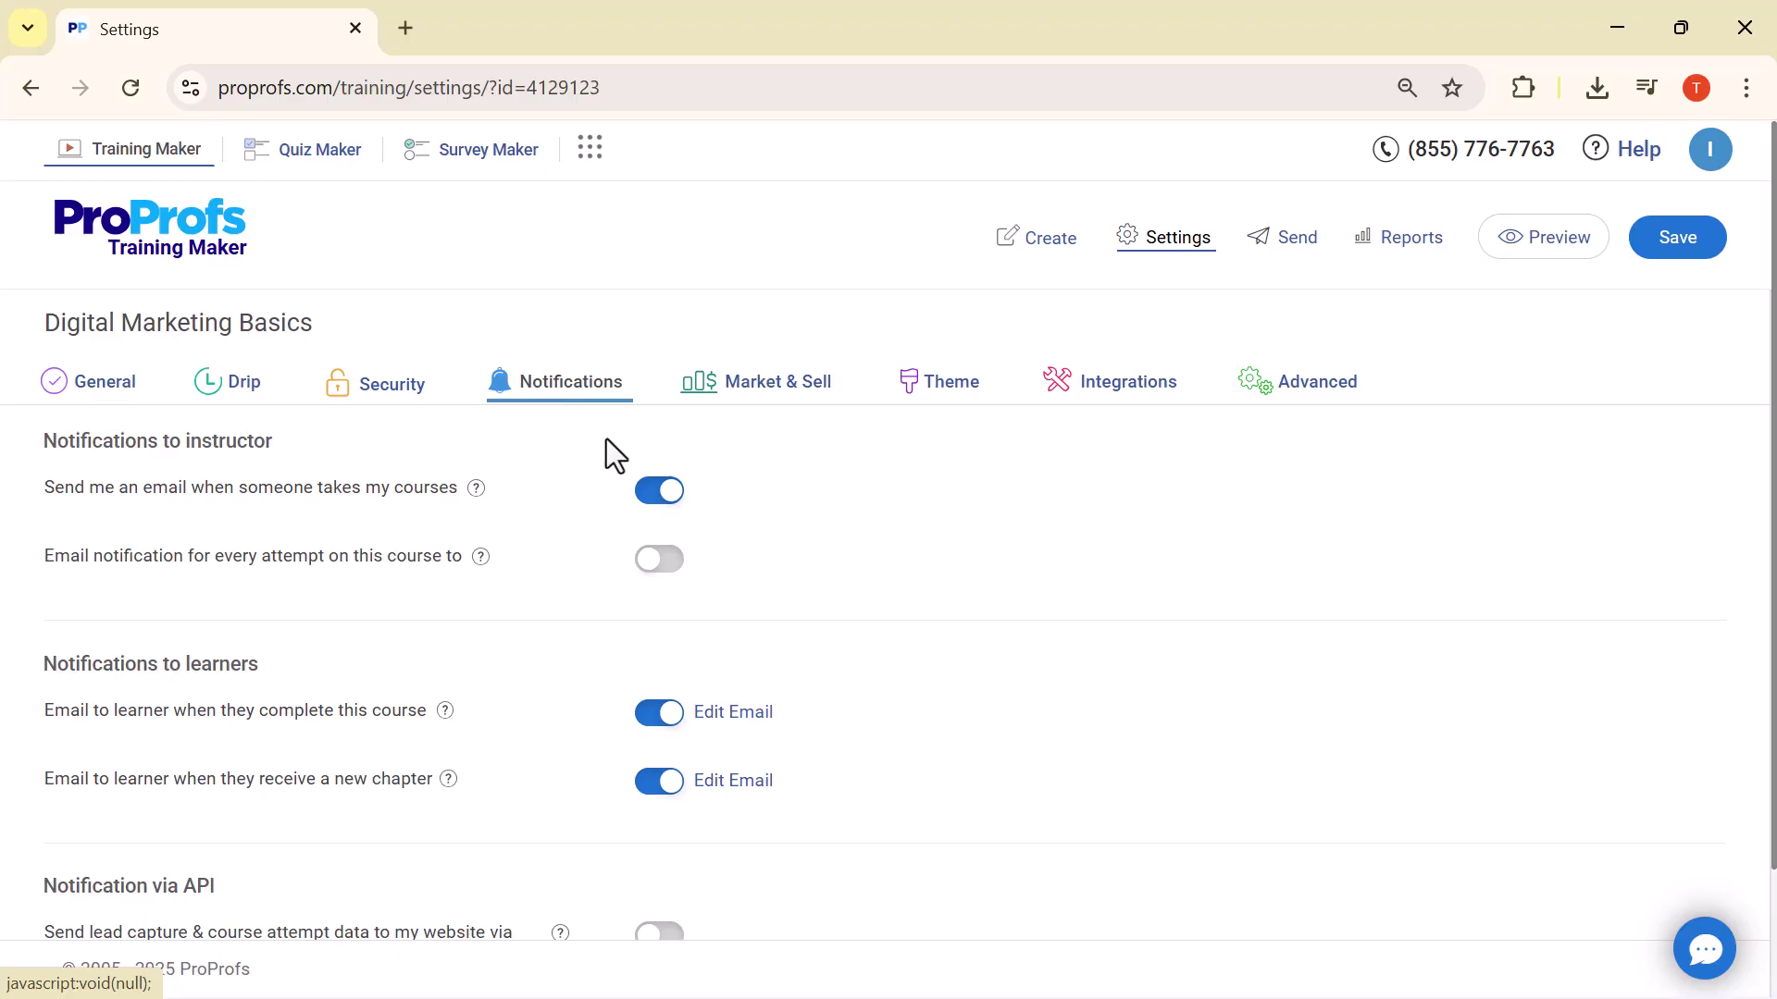
click(651, 568)
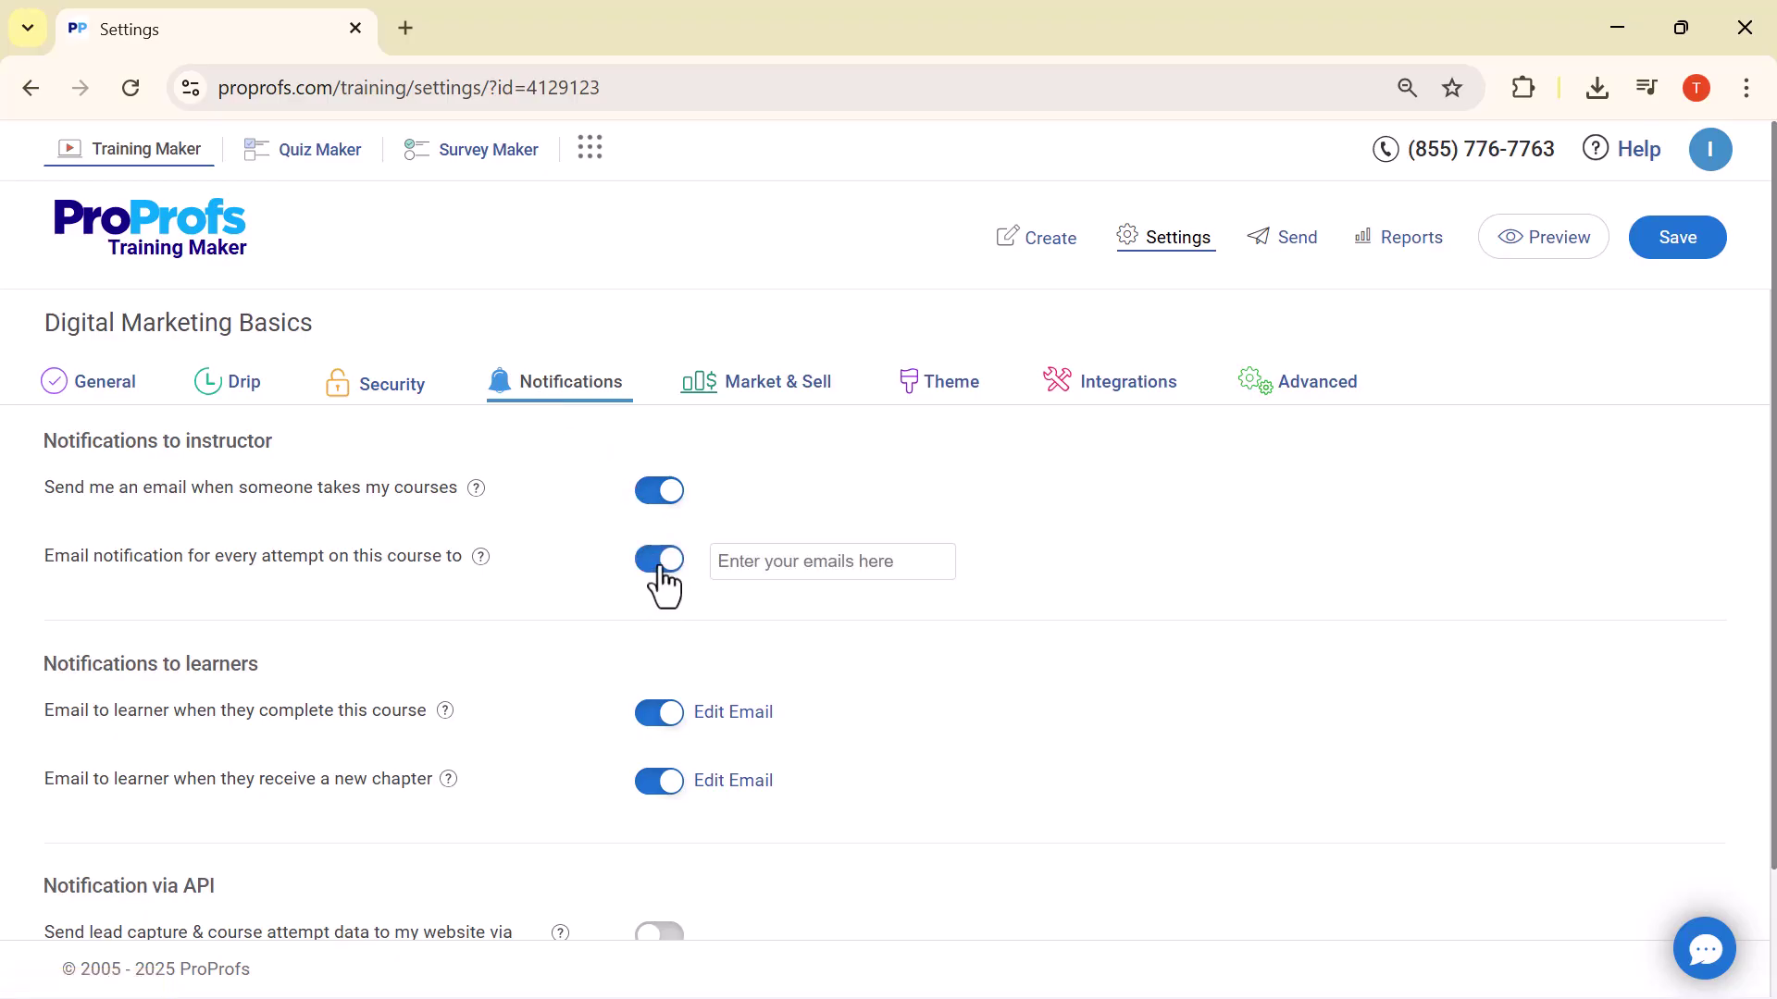
click(662, 576)
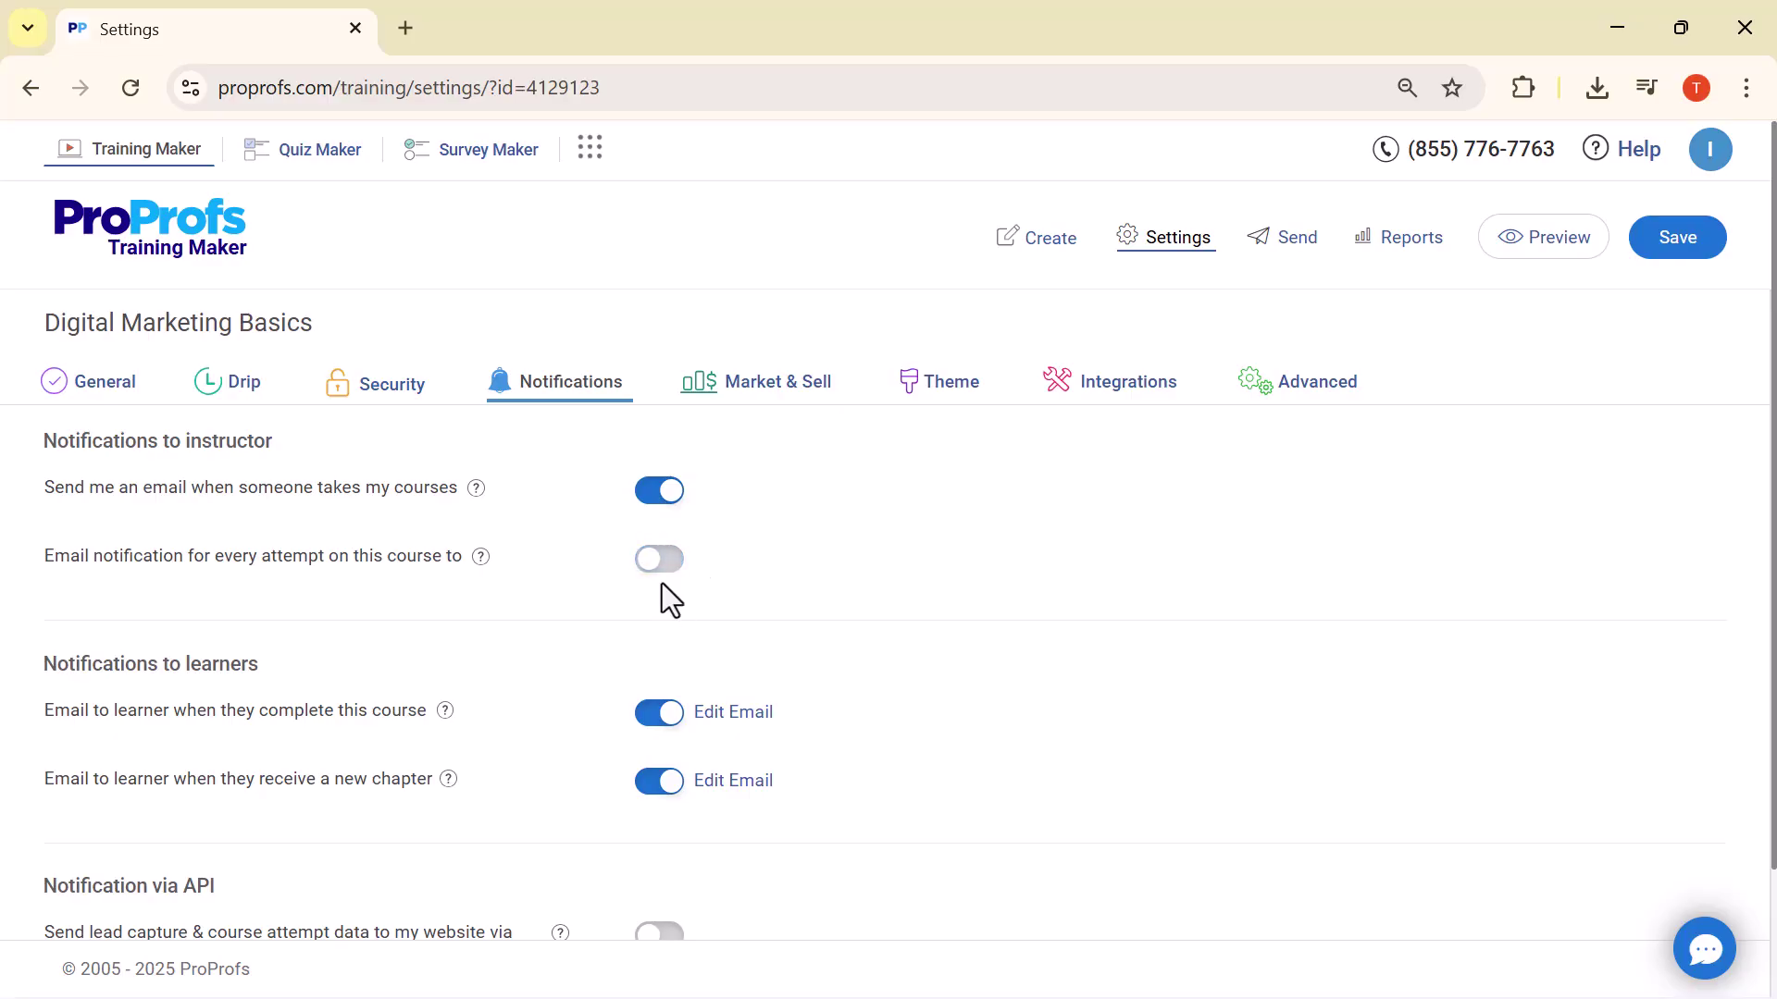
scroll(647, 564, down, 2)
scroll(703, 463, up, 2)
click(737, 405)
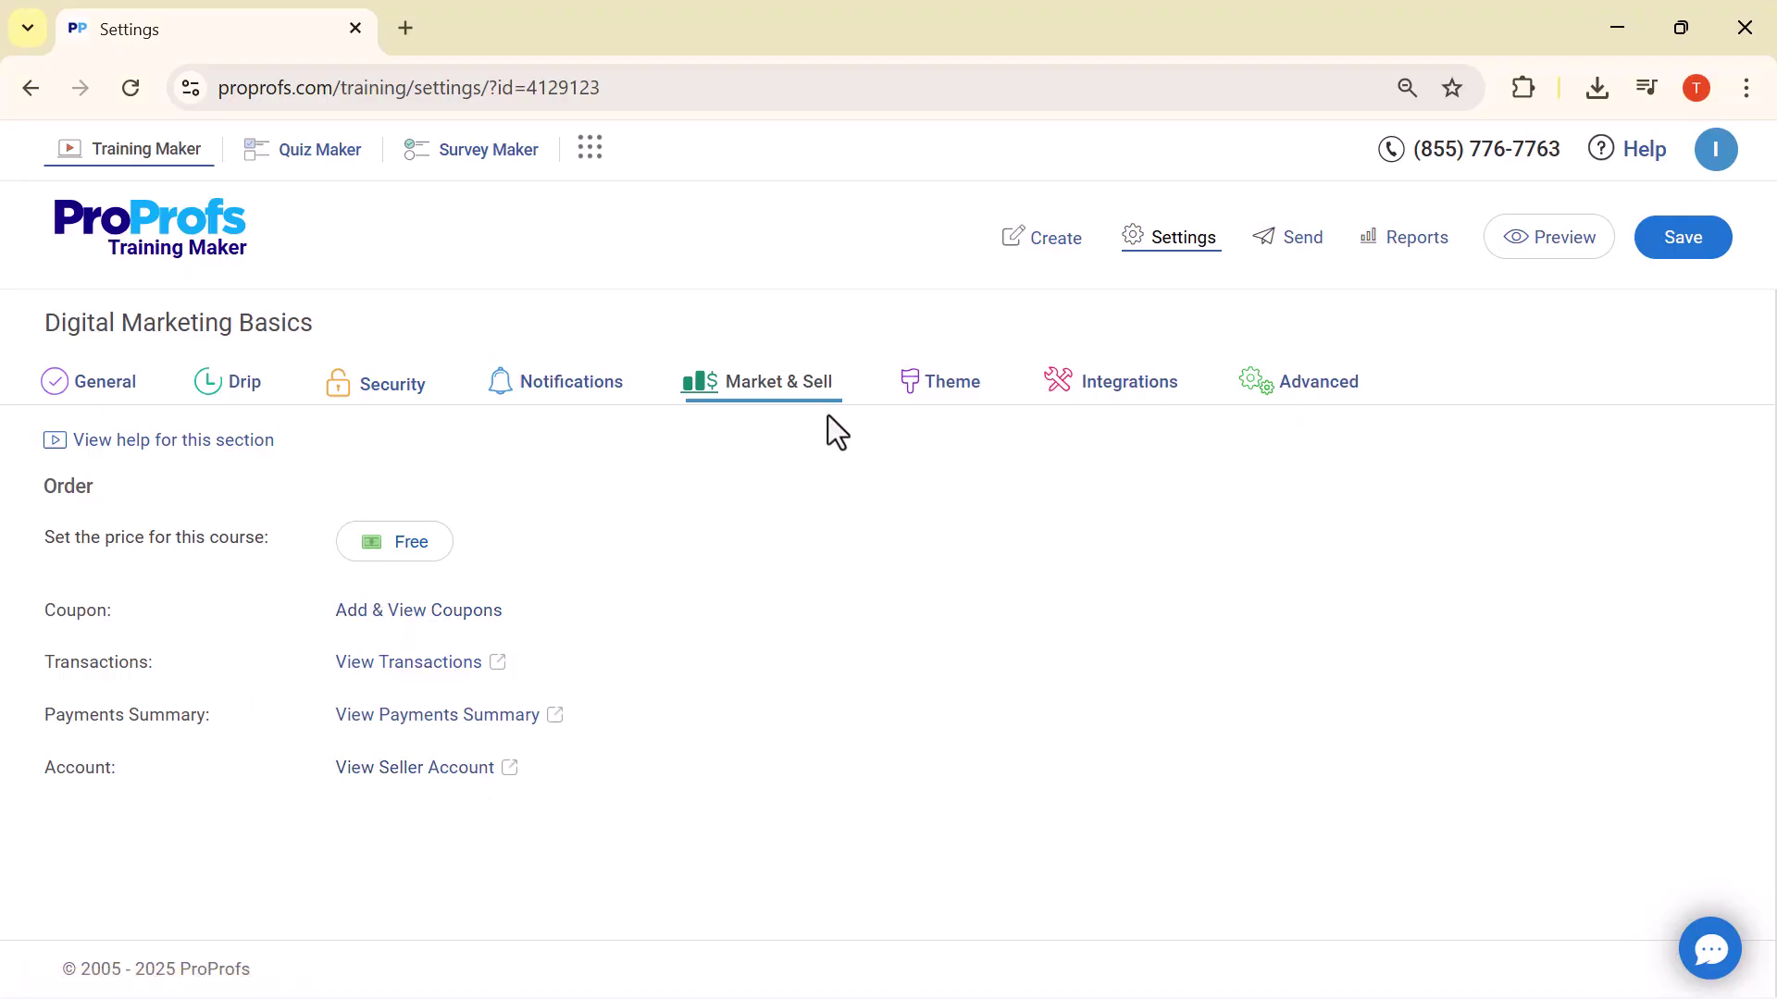
Try the Wood and Light-Bulb themes and settle on the Leaf theme for the course
click(916, 387)
scroll(779, 685, down, 7)
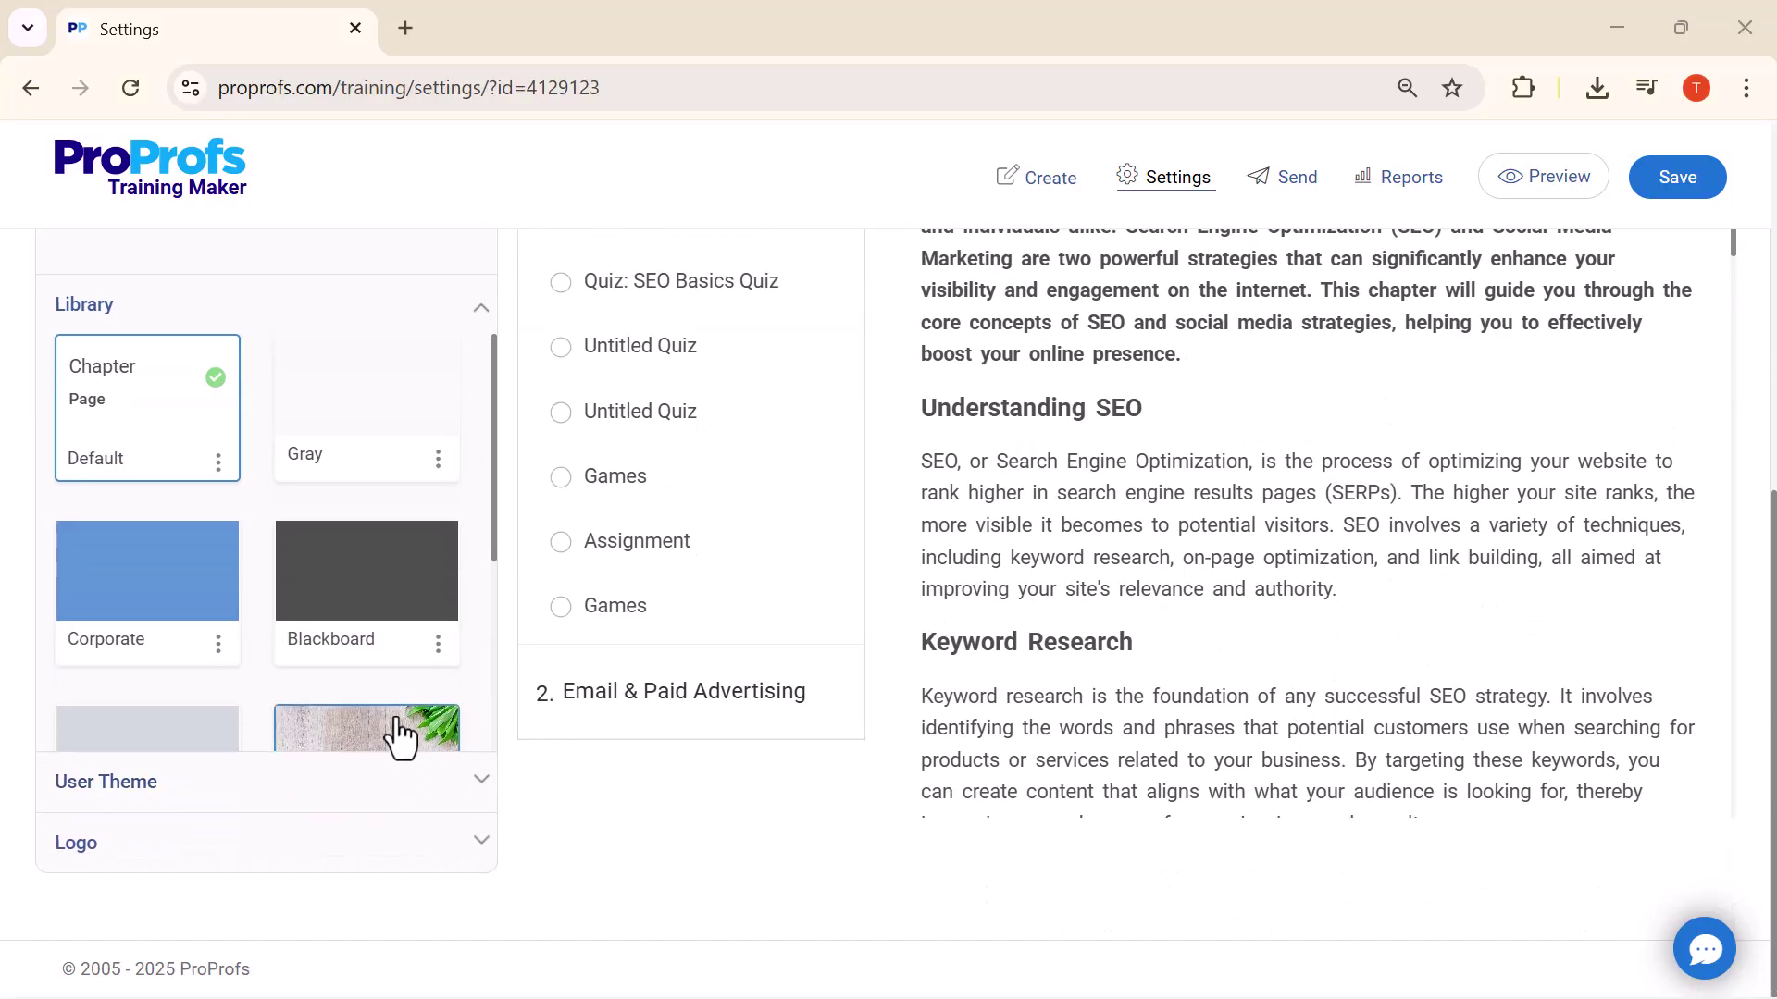
scroll(403, 657, down, 1)
click(389, 635)
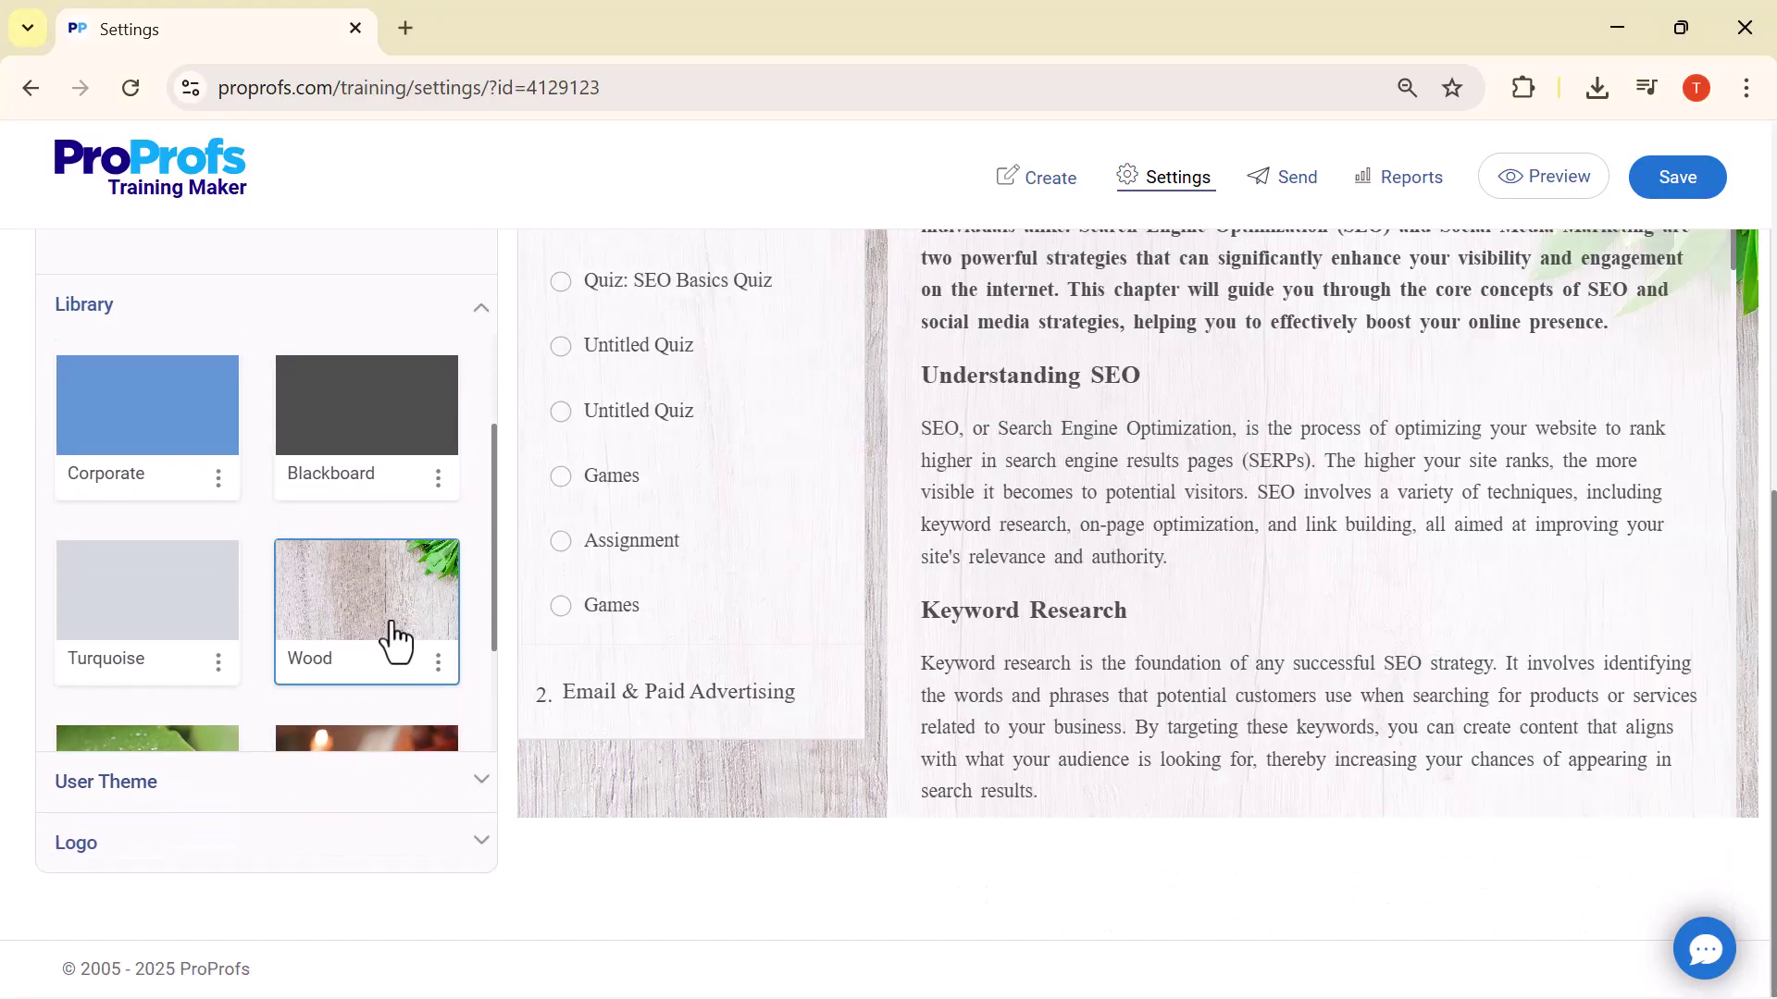
scroll(369, 615, down, 2)
click(359, 614)
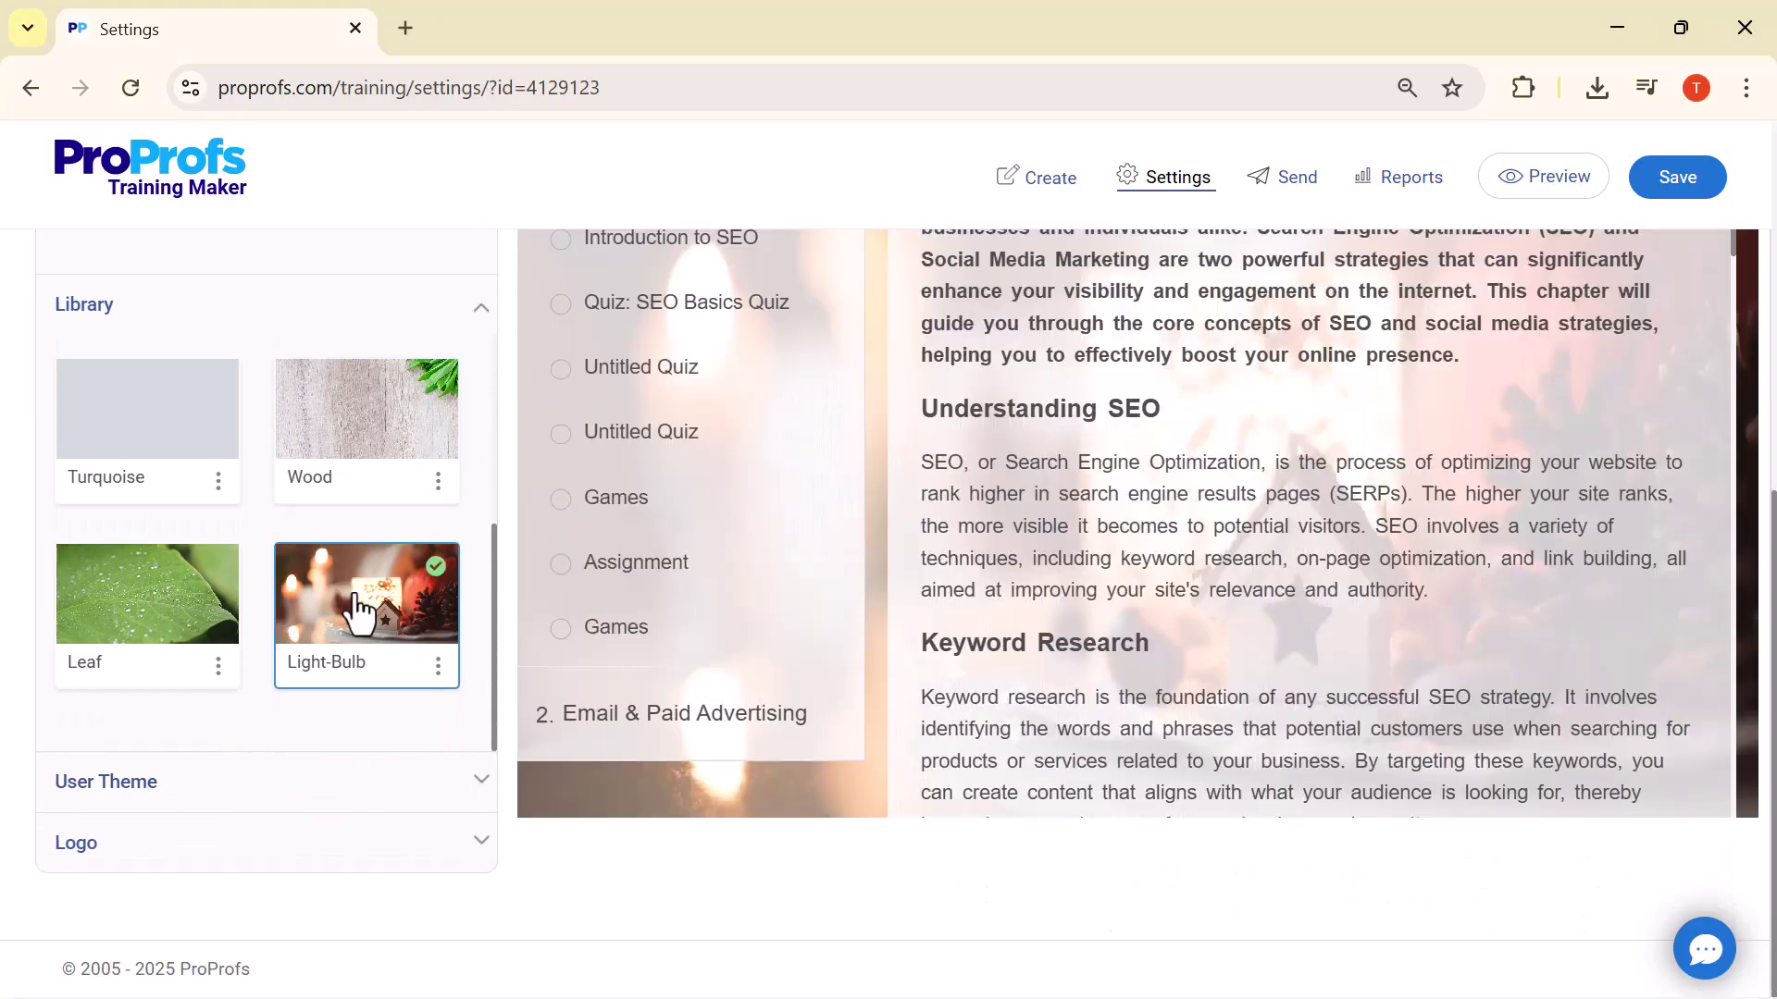
click(190, 616)
scroll(782, 476, up, 7)
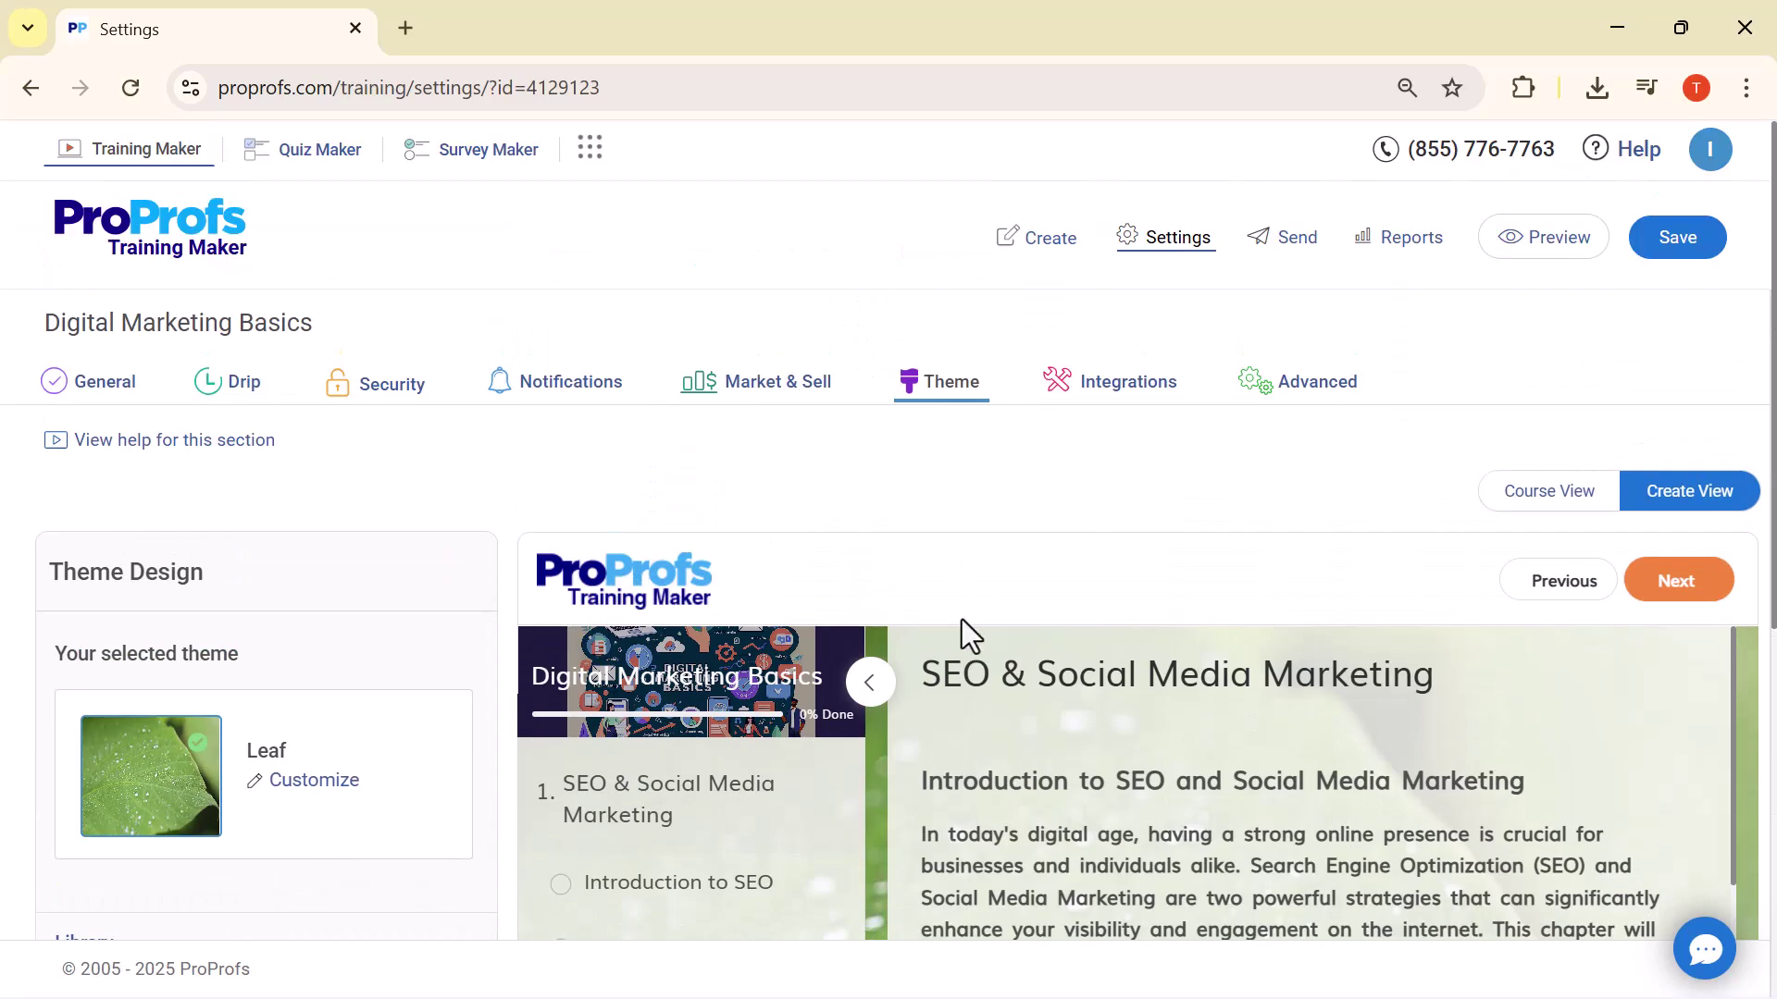
Look over the Integrations and Advanced tabs, then save the course settings
click(1100, 389)
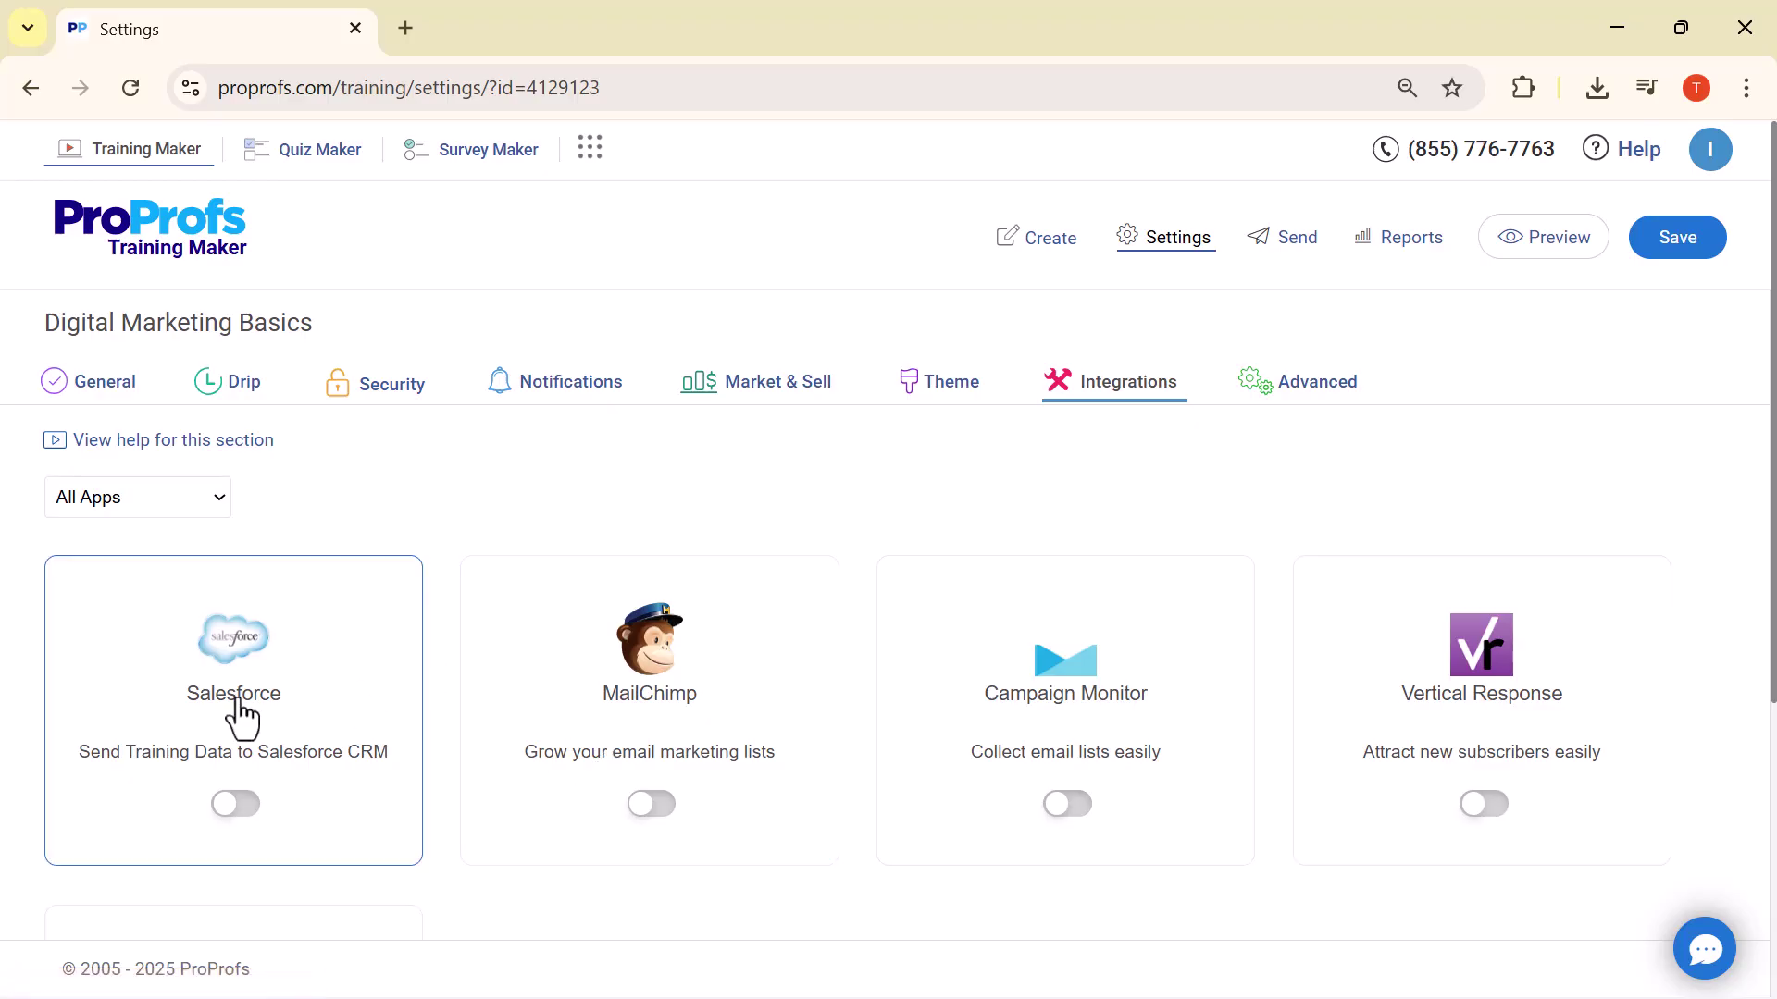
click(1287, 393)
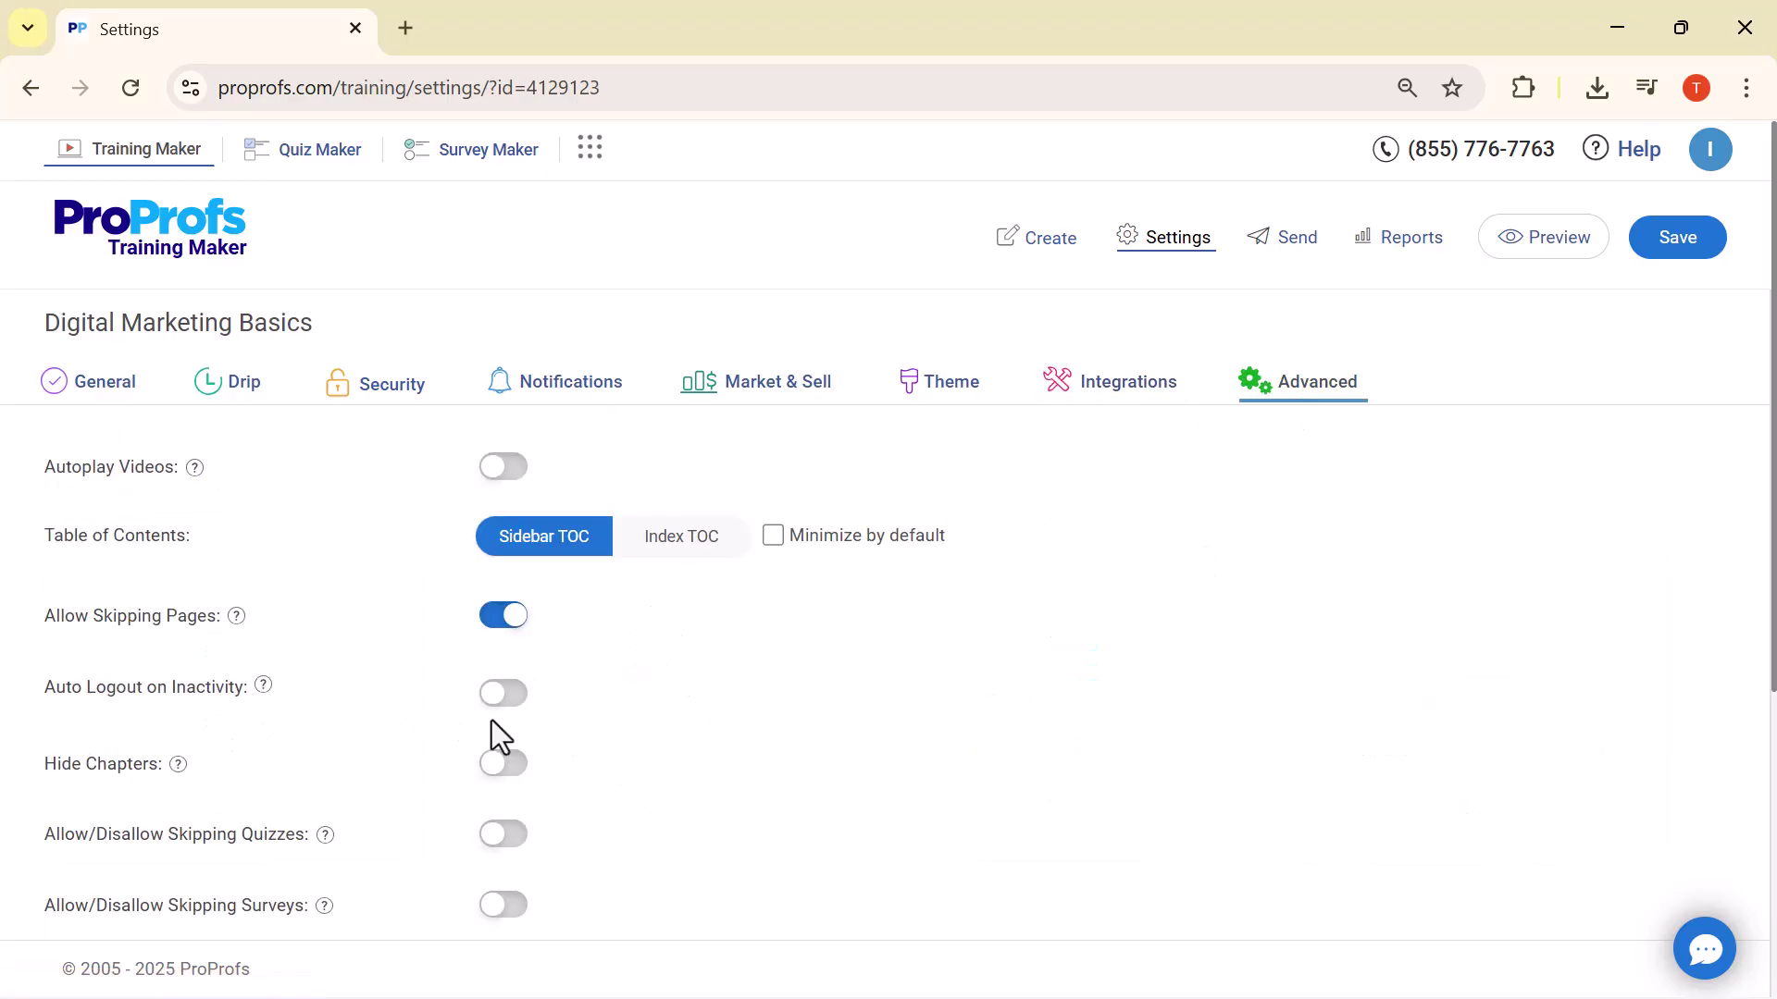
scroll(431, 610, down, 5)
scroll(431, 611, up, 5)
click(1676, 239)
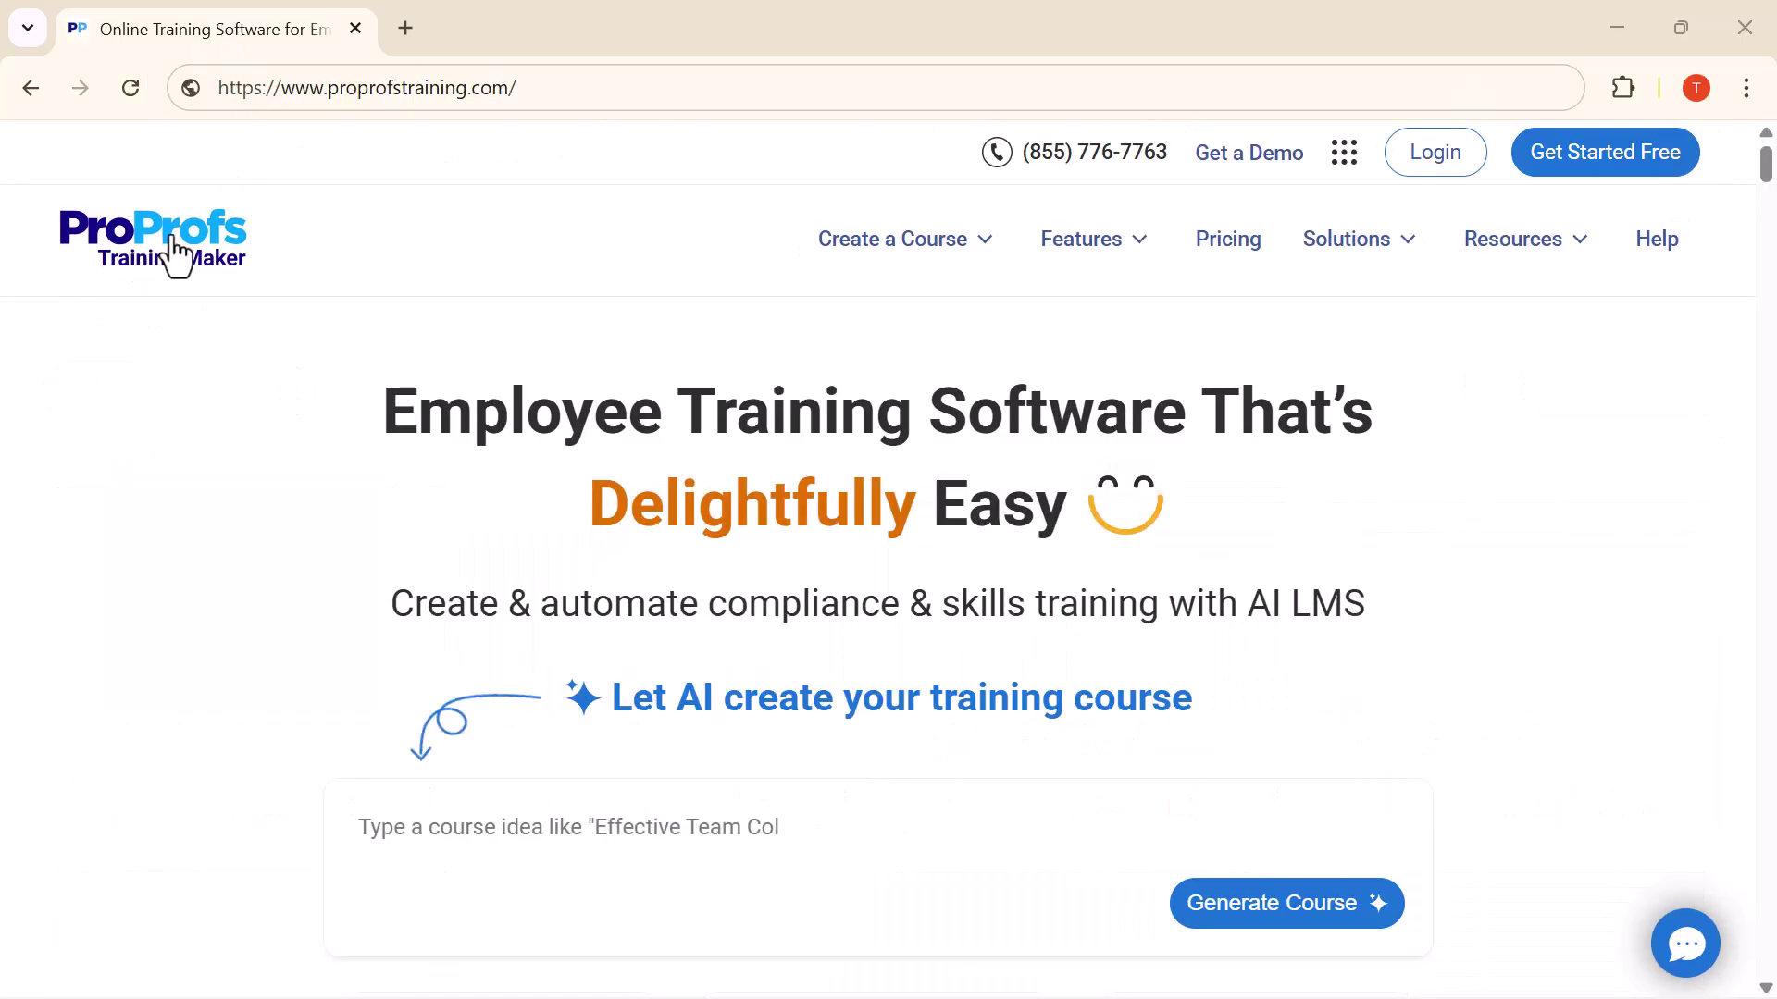
Scroll the proprofstraining.com homepage past the course-idea box down to the pricing plans
scroll(453, 282, down, 1)
scroll(904, 408, down, 5)
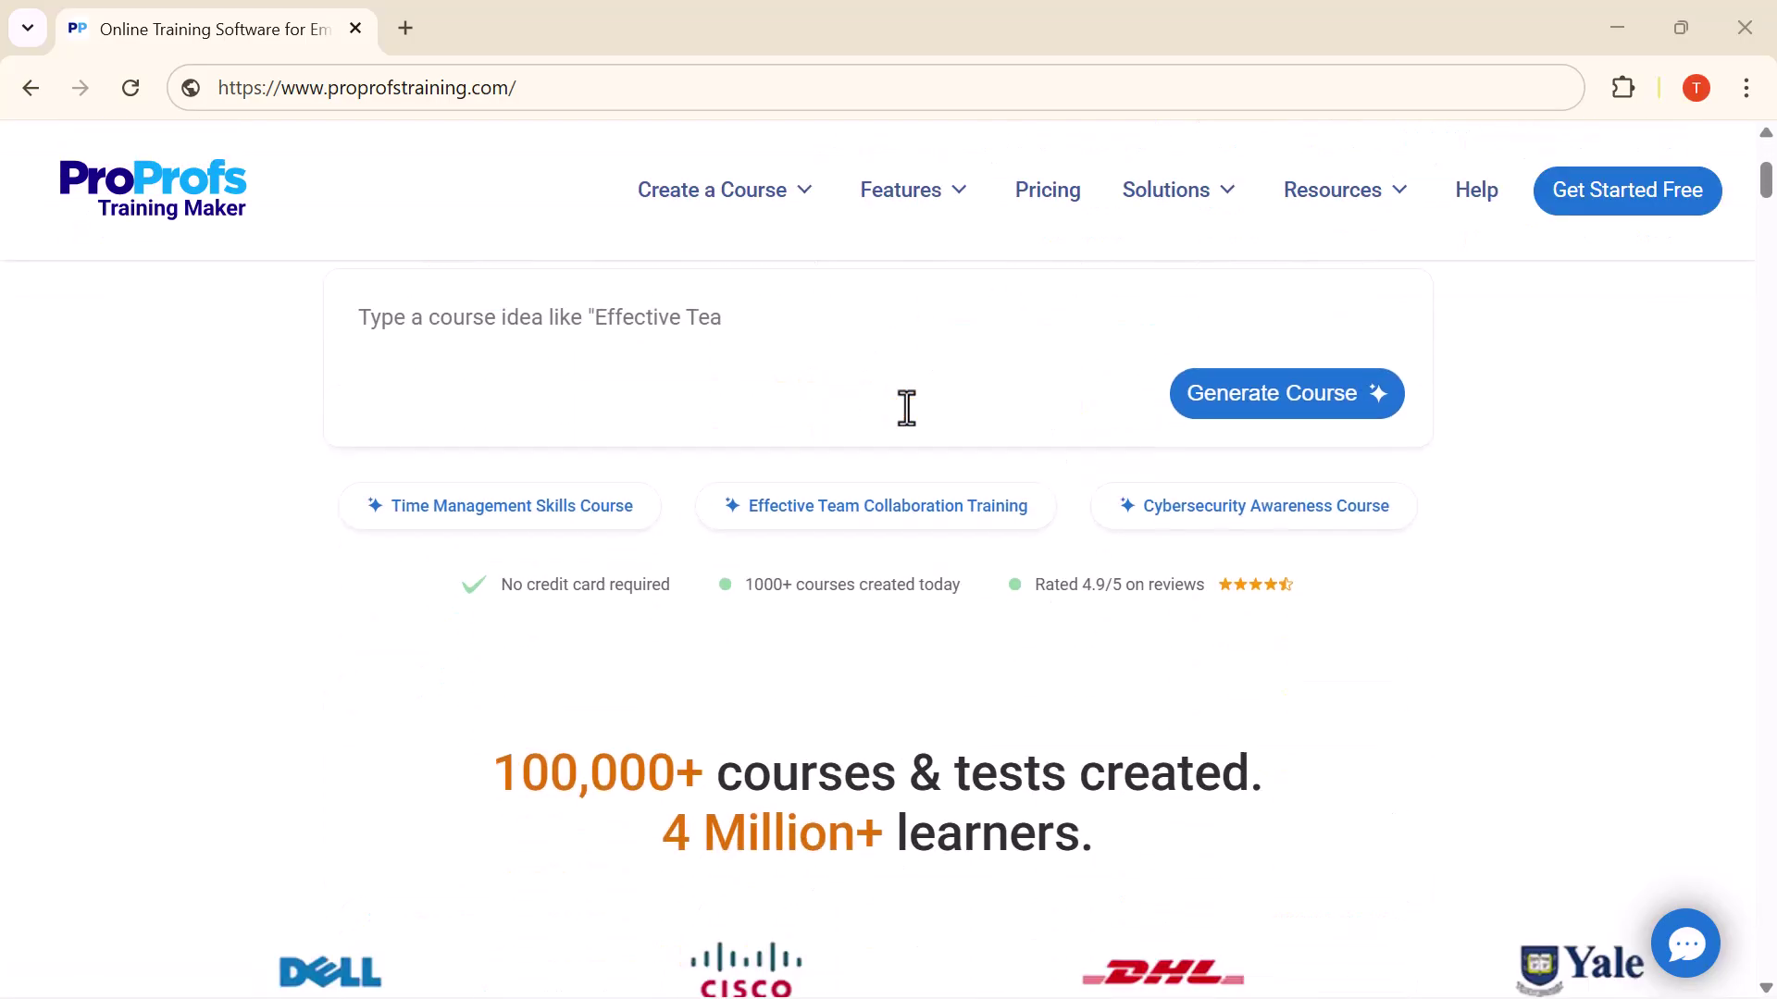
scroll(657, 373, up, 1)
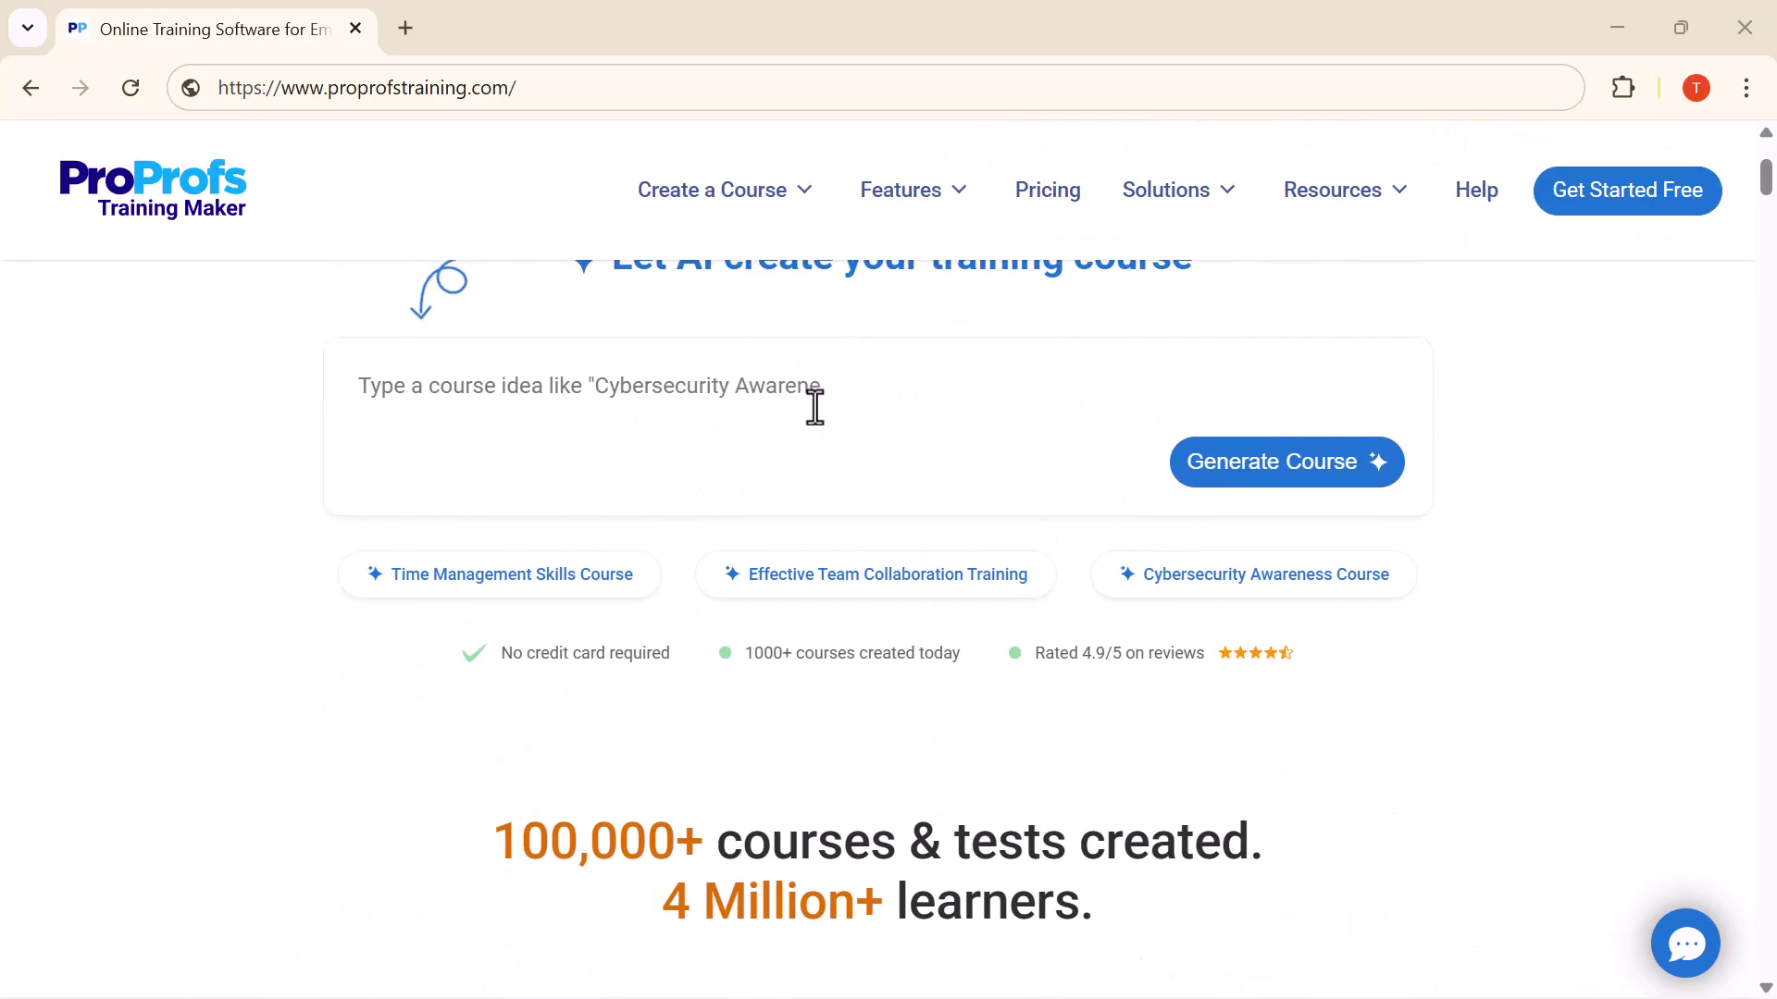
scroll(814, 405, down, 4)
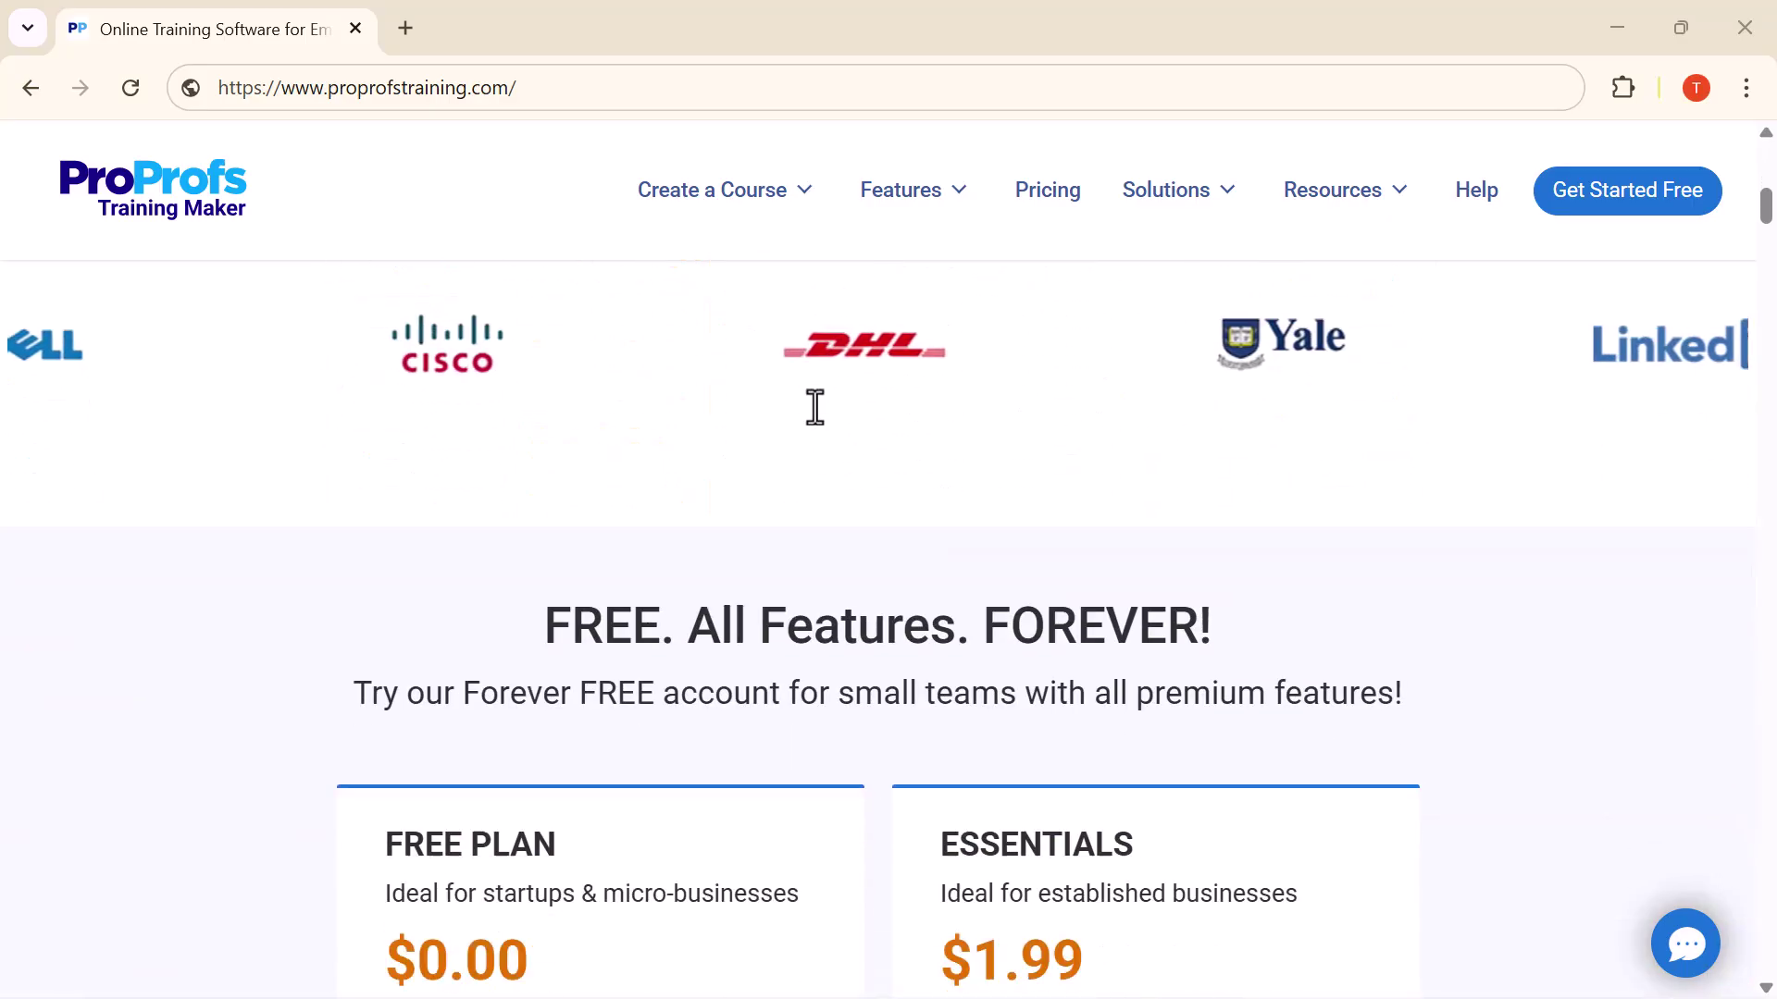